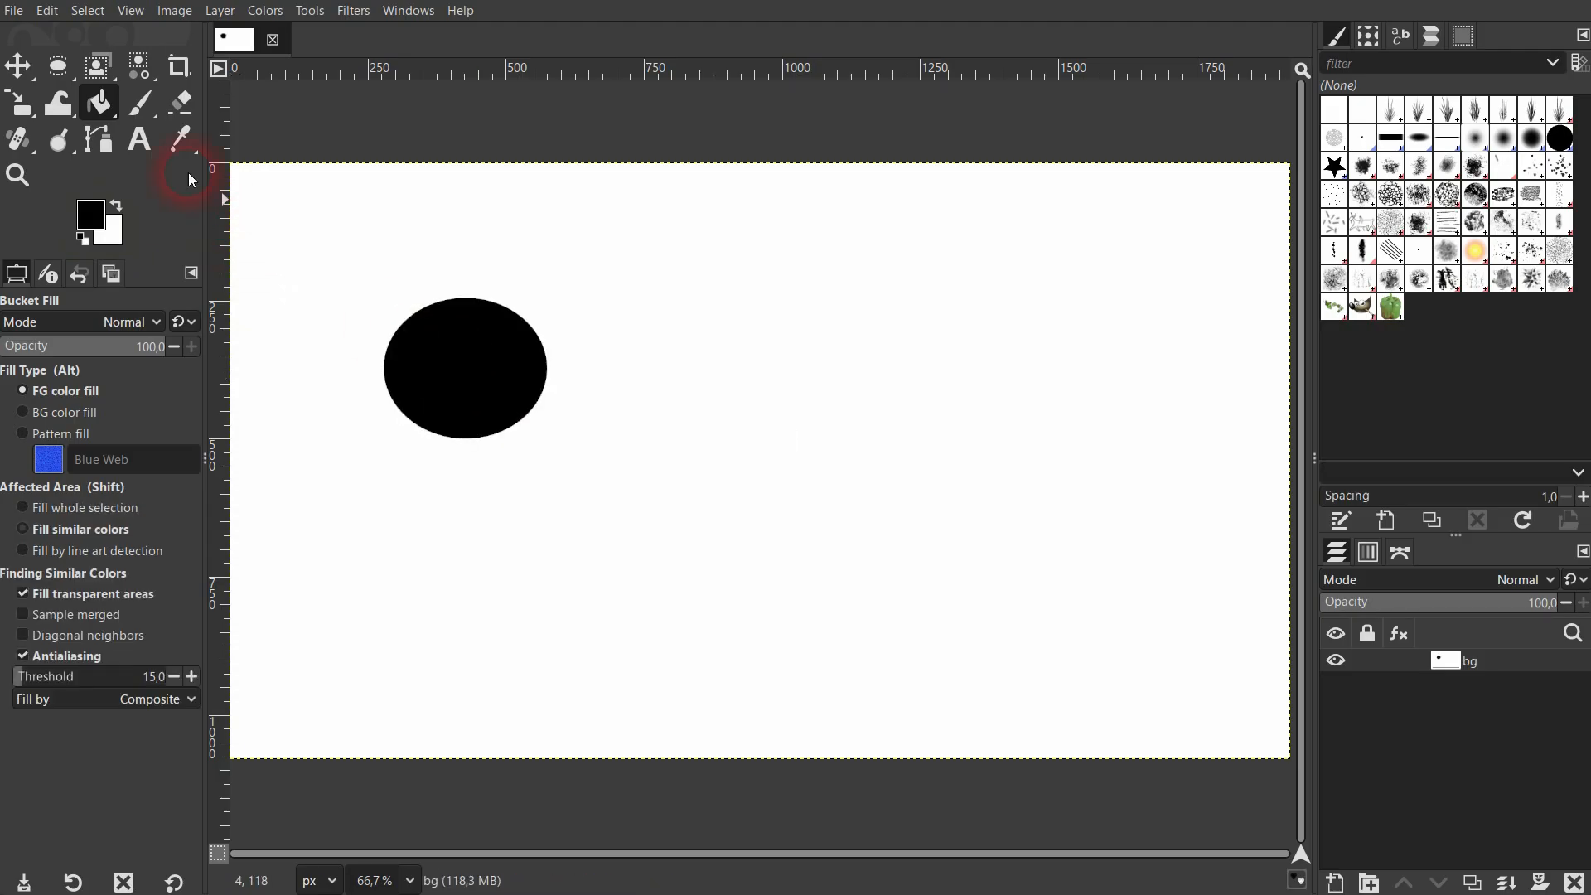
# Step: Add an ellipse of about 291 × 266 px overlapping the black ellipse's right edge, filled with dark grey 474747
pyautogui.click(51, 68)
pyautogui.moveTo(509, 297); pyautogui.dragTo(670, 443)
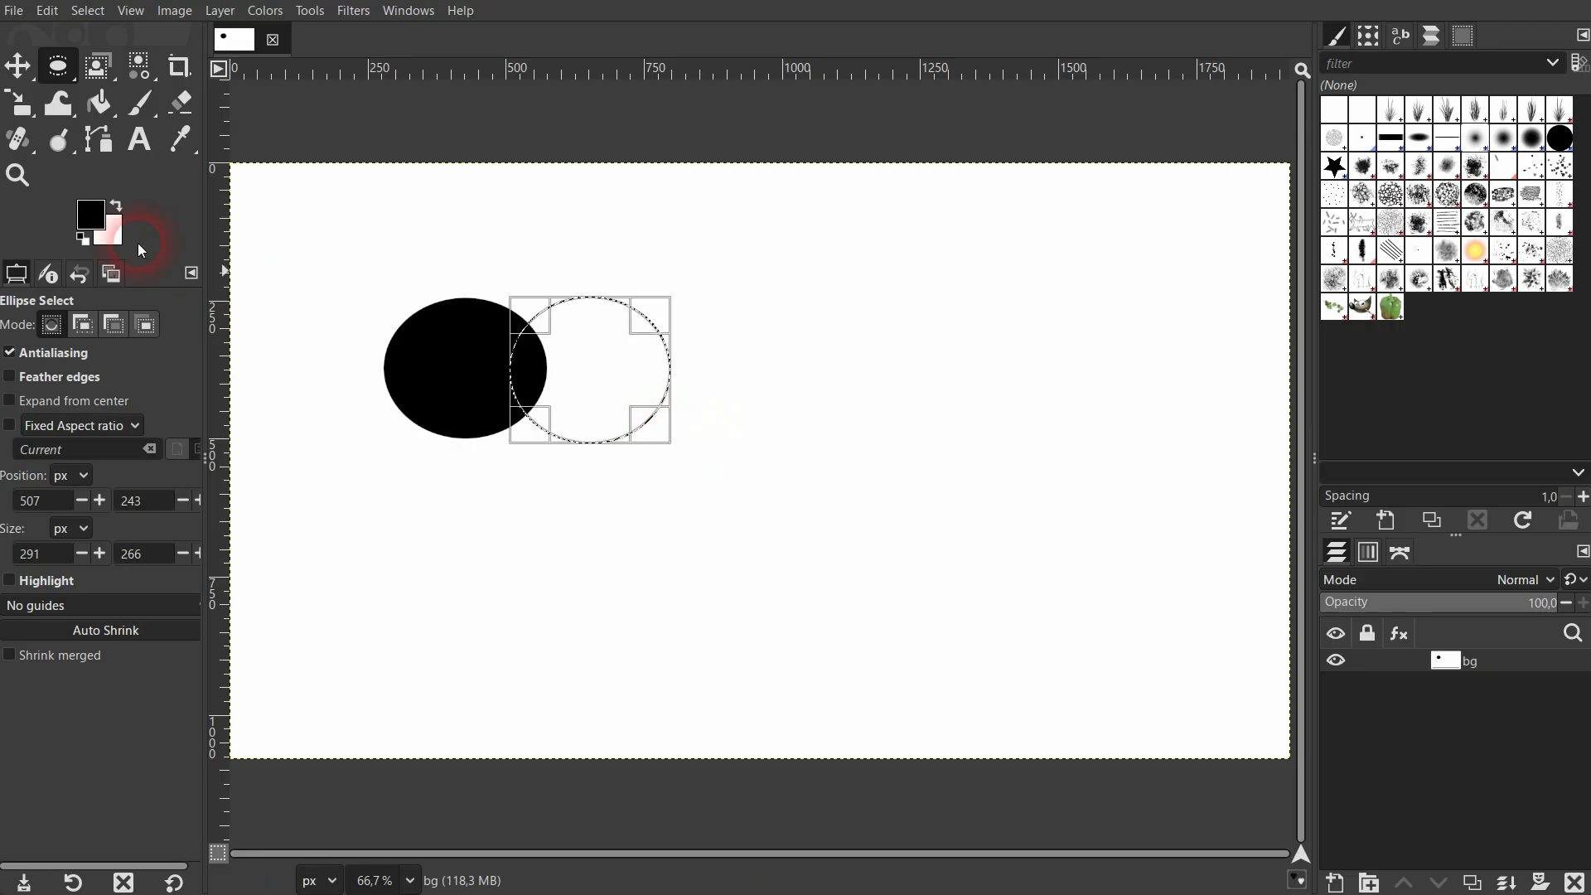
pyautogui.click(91, 217)
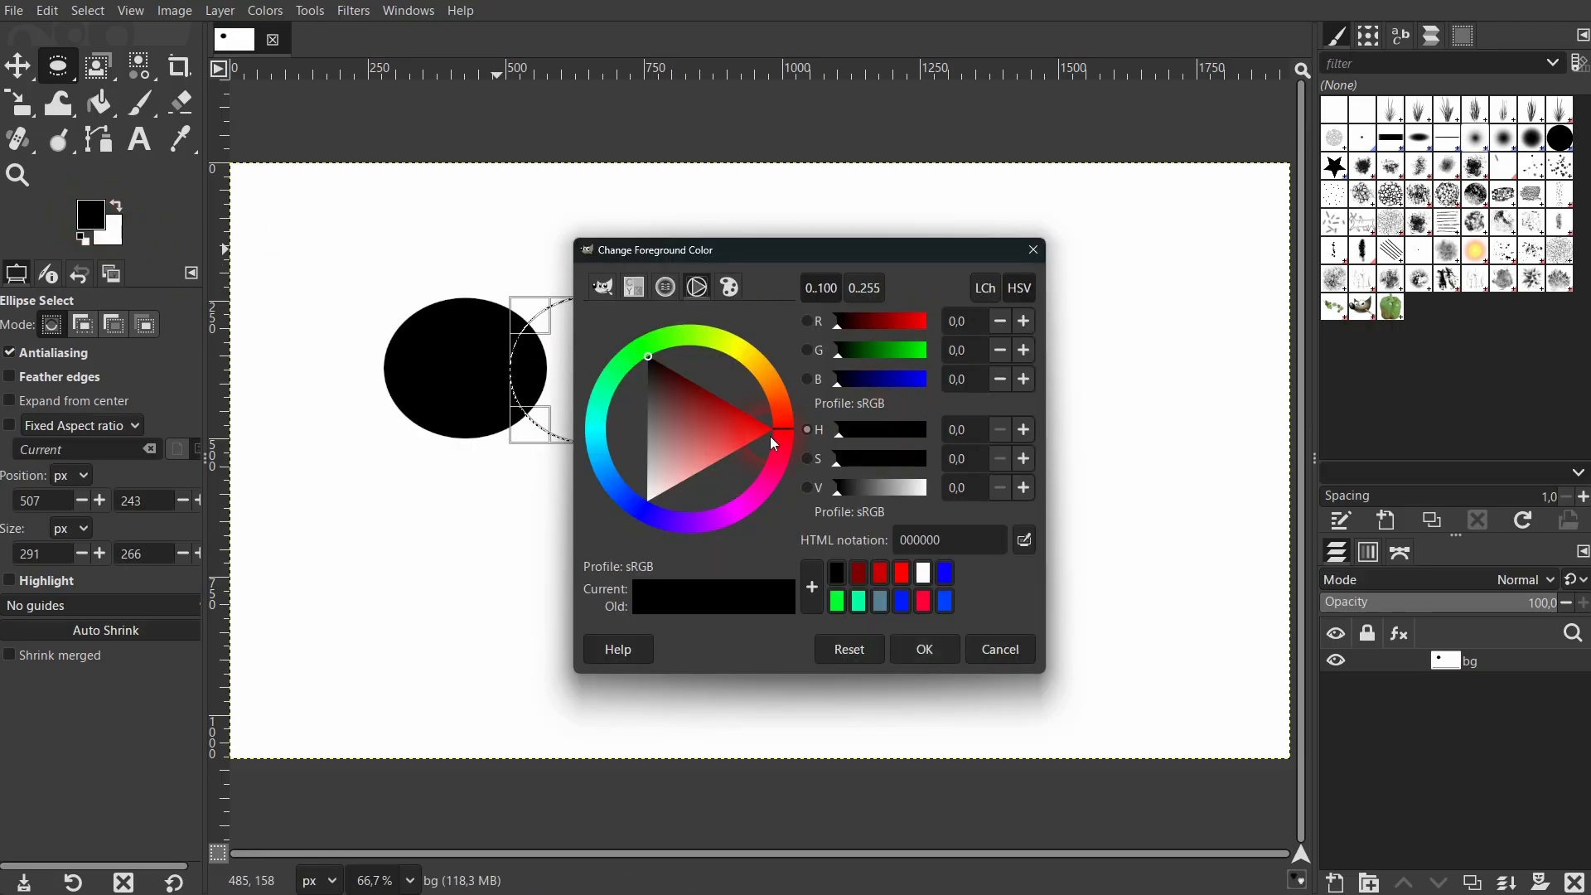
pyautogui.moveTo(653, 367)
pyautogui.mouseDown()
pyautogui.moveTo(649, 404)
pyautogui.moveTo(631, 349)
pyautogui.mouseUp()
pyautogui.moveTo(840, 488); pyautogui.dragTo(861, 495)
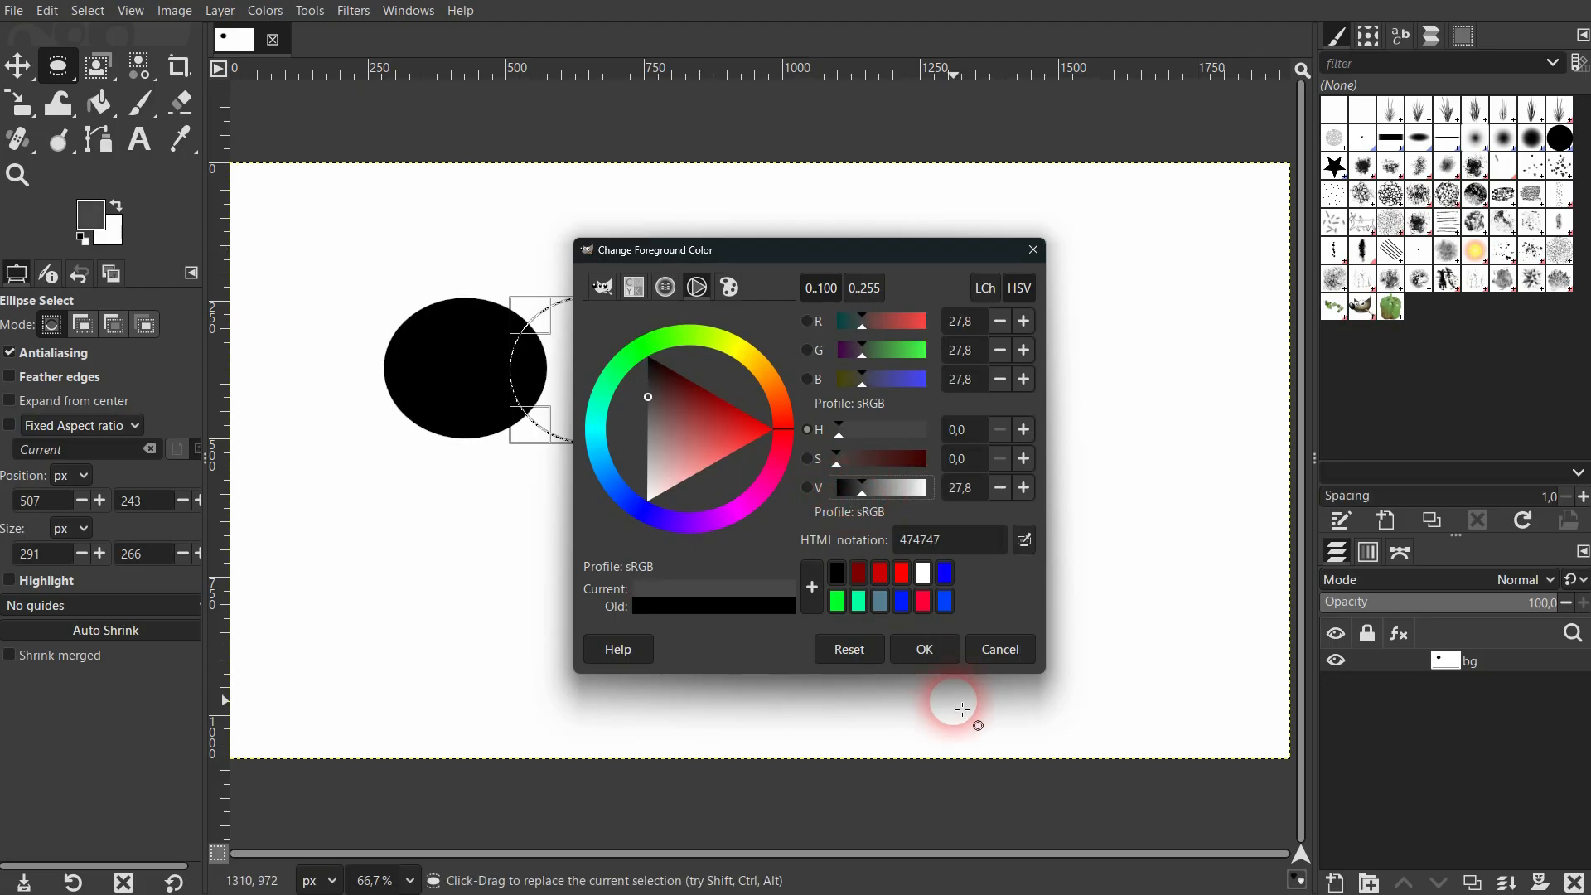
pyautogui.click(924, 649)
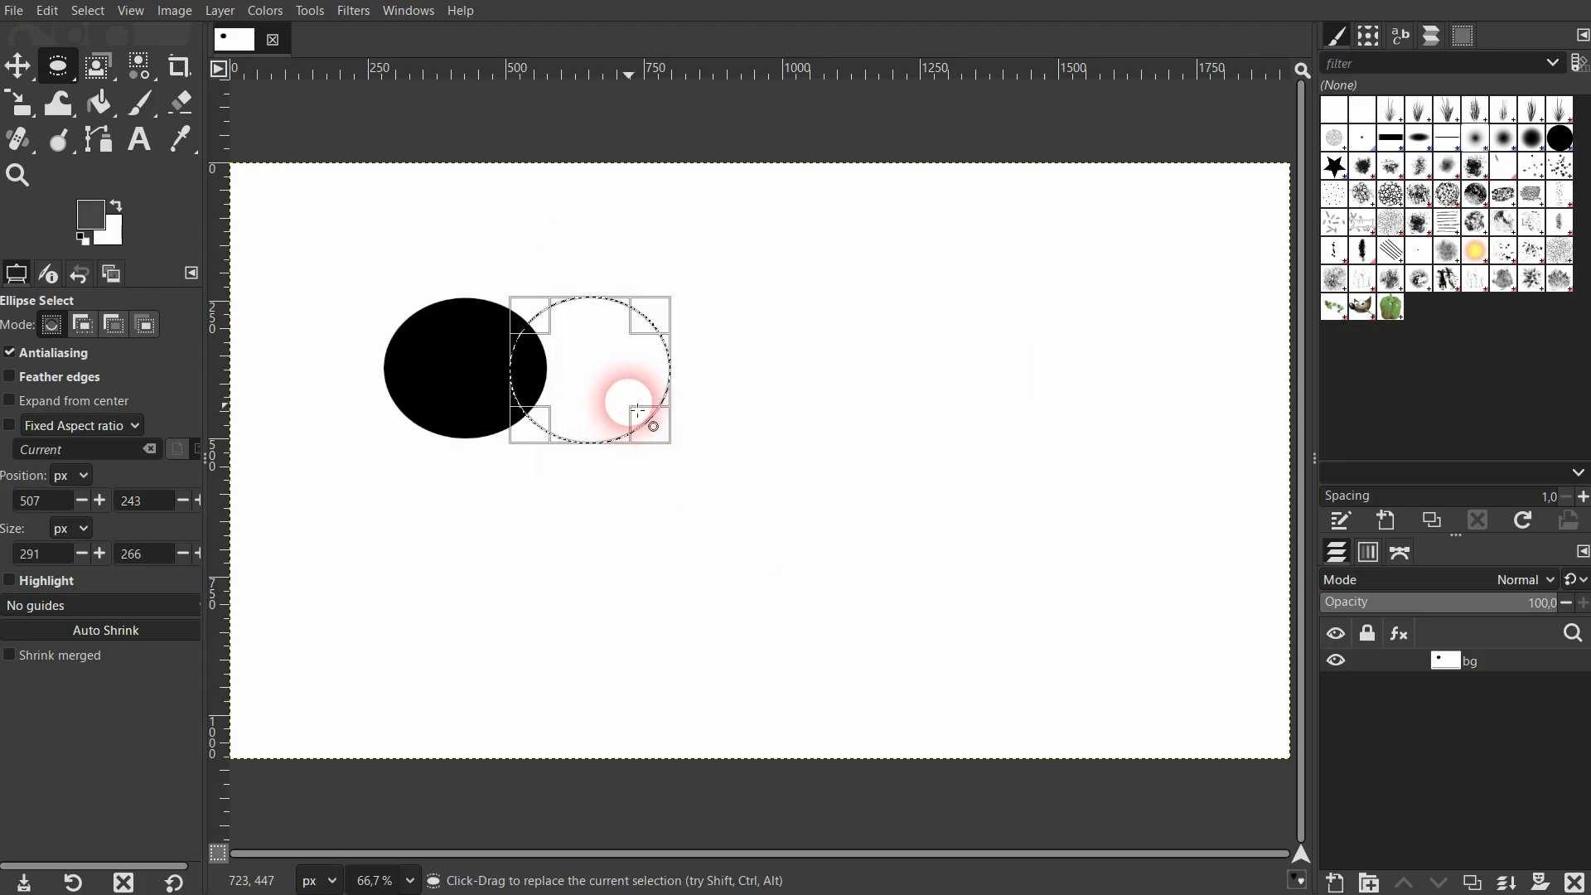
pyautogui.click(99, 103)
pyautogui.click(605, 375)
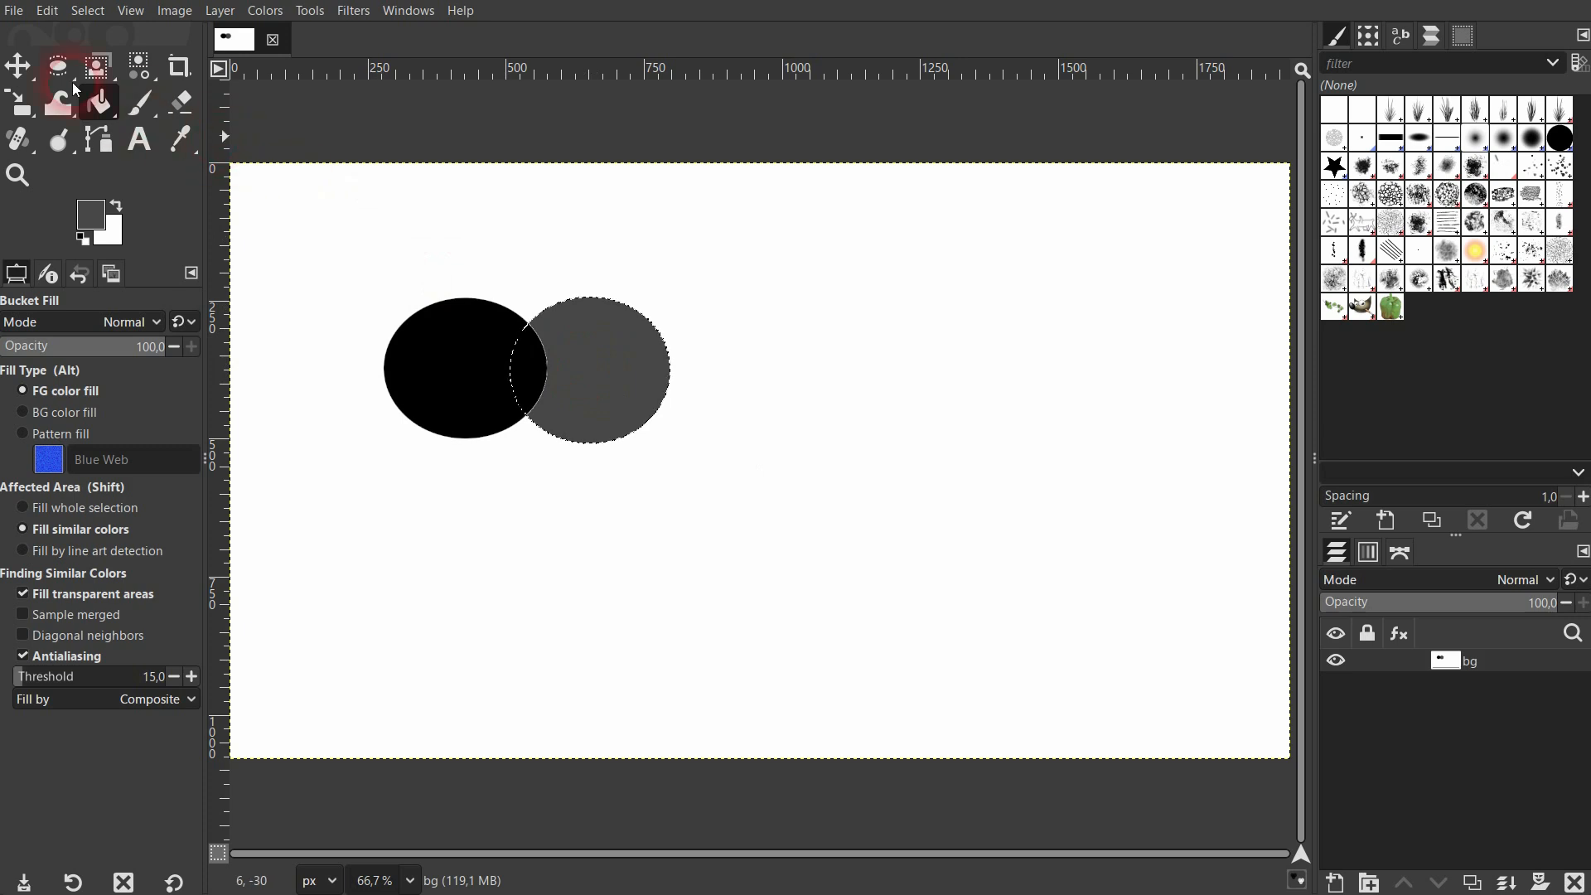
# Step: Add an ellipse of about 325 × 266 px overlapping the dark grey one, filled with light grey ababab, and clear the selection
pyautogui.click(57, 65)
pyautogui.moveTo(624, 295); pyautogui.dragTo(804, 441)
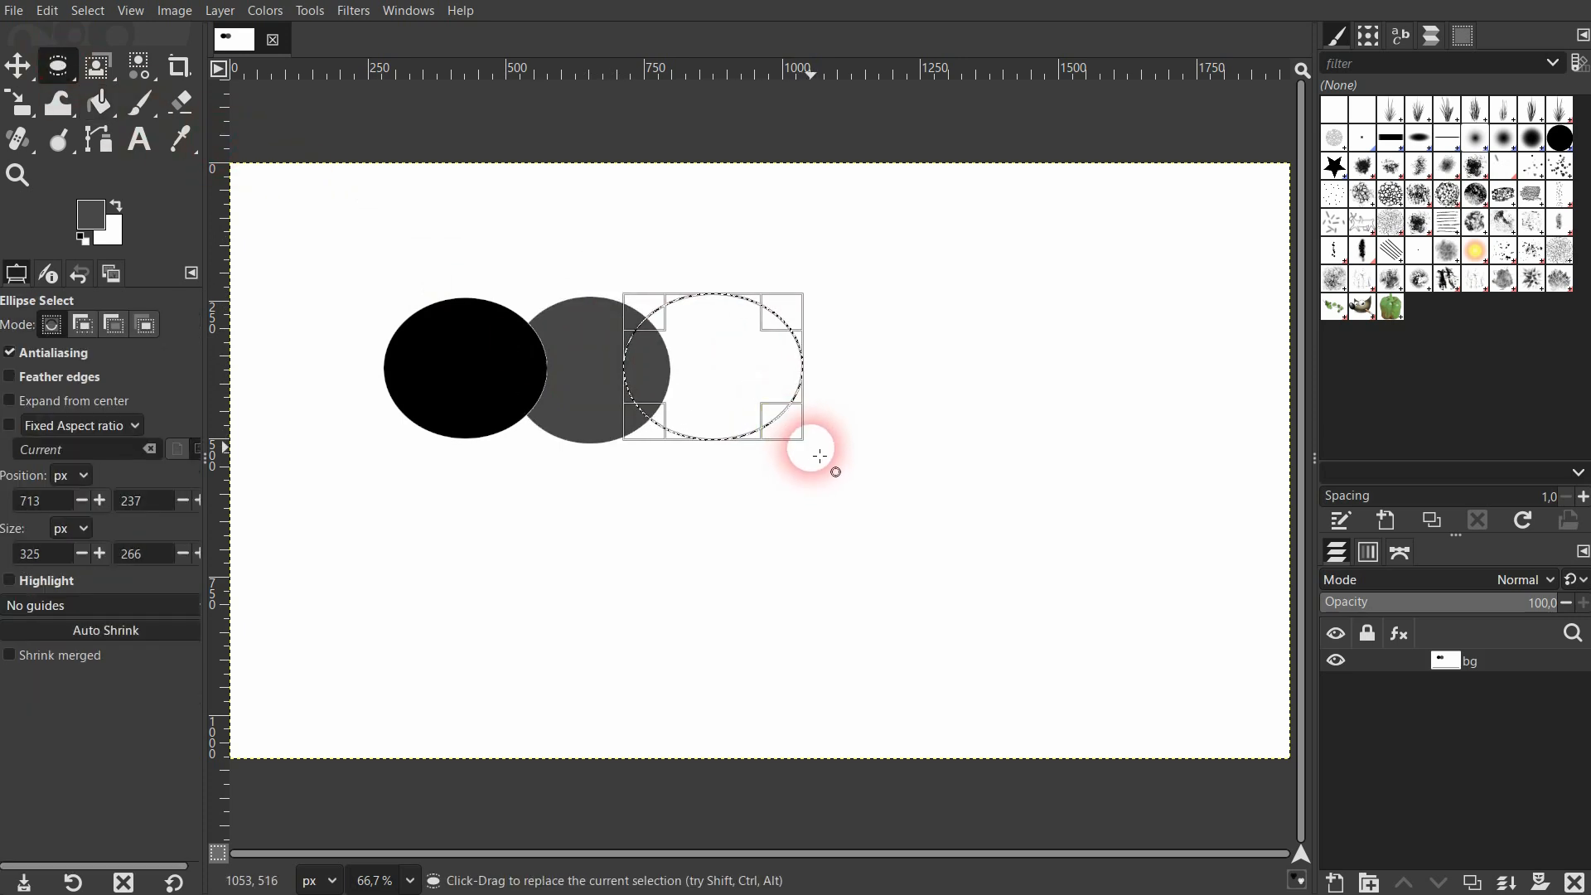
pyautogui.click(93, 212)
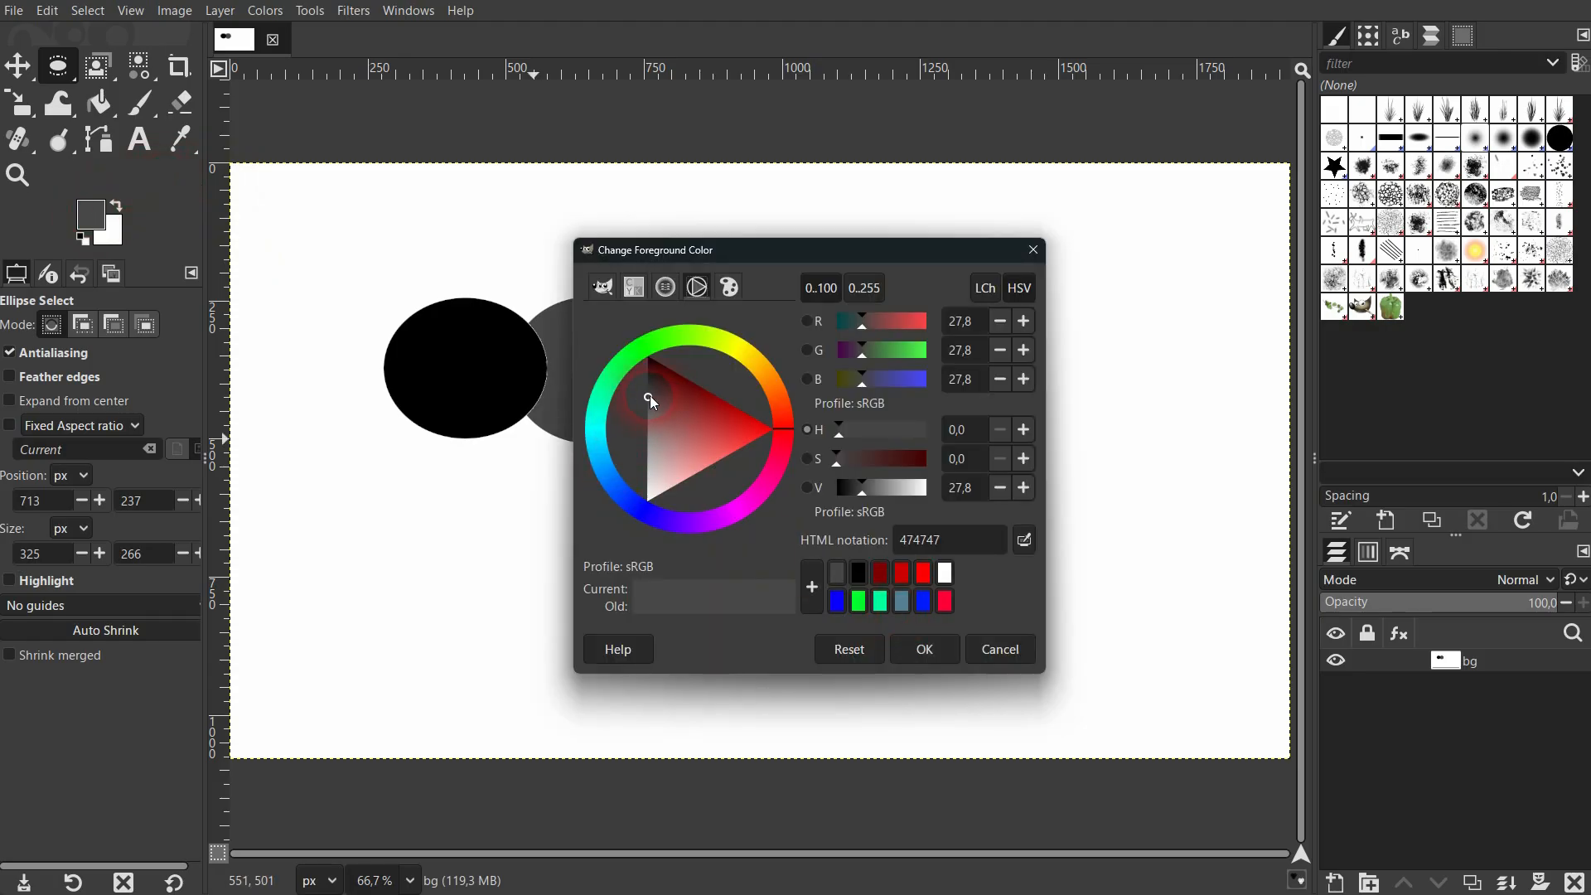
pyautogui.moveTo(650, 398); pyautogui.dragTo(644, 465)
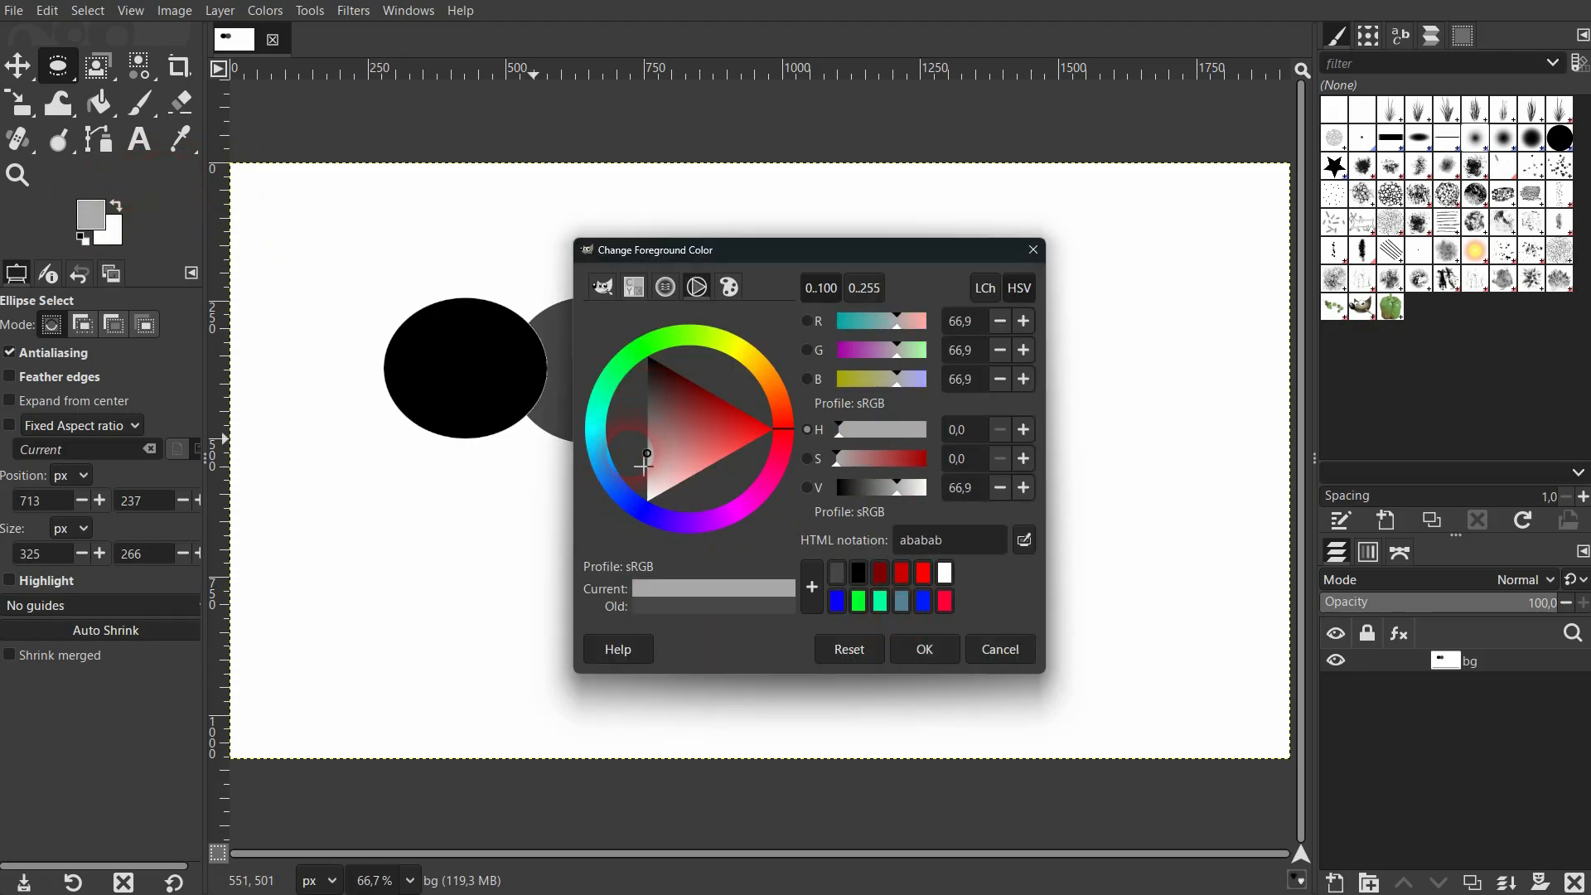
pyautogui.click(924, 649)
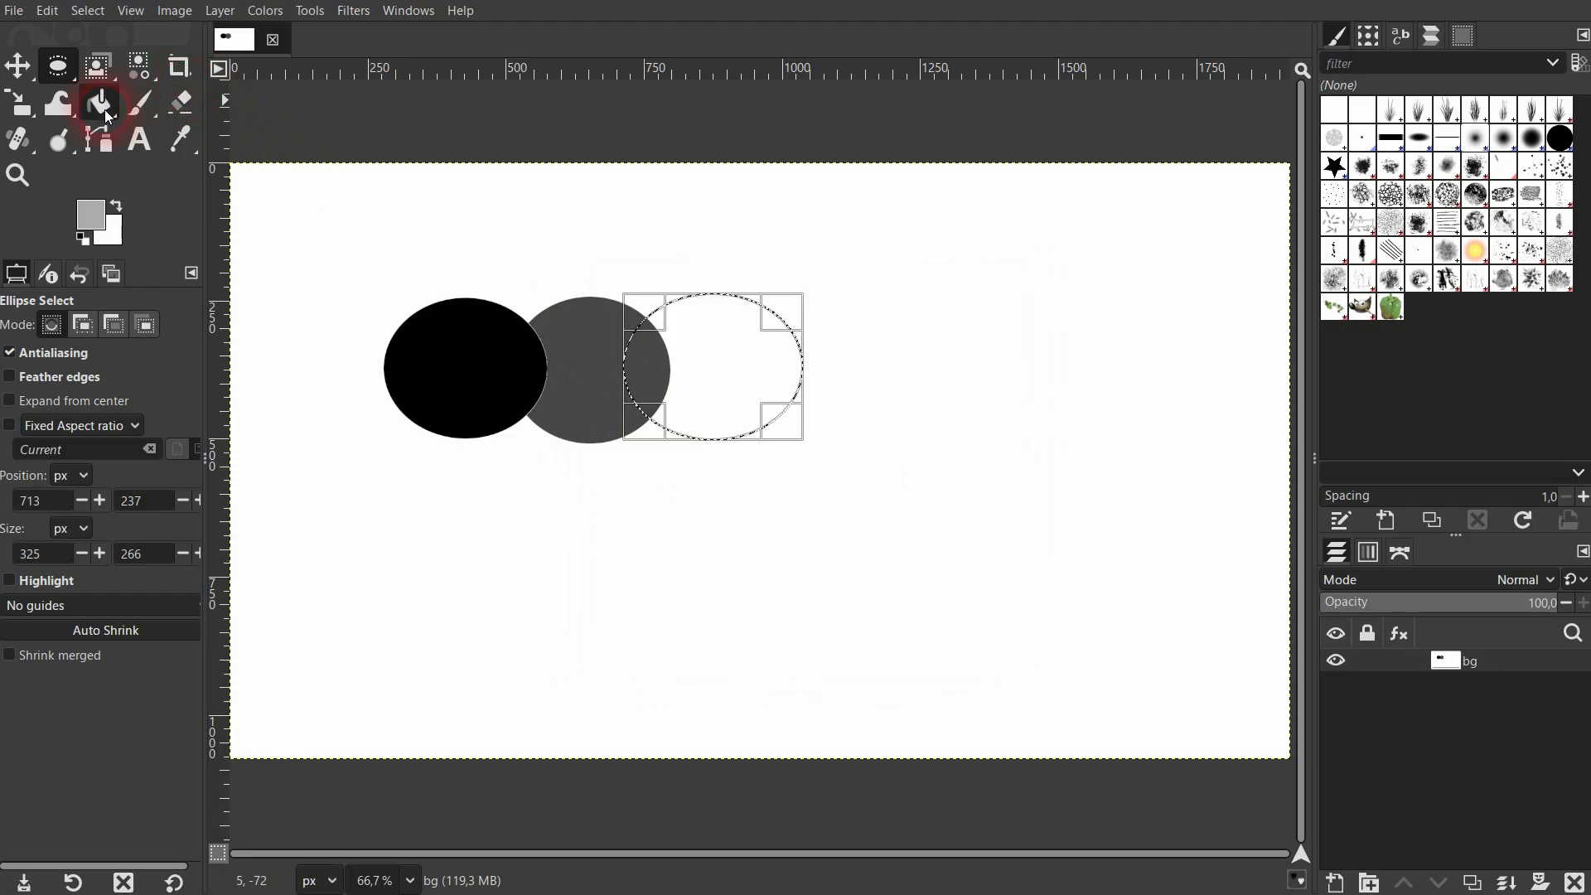
pyautogui.click(104, 110)
pyautogui.click(737, 393)
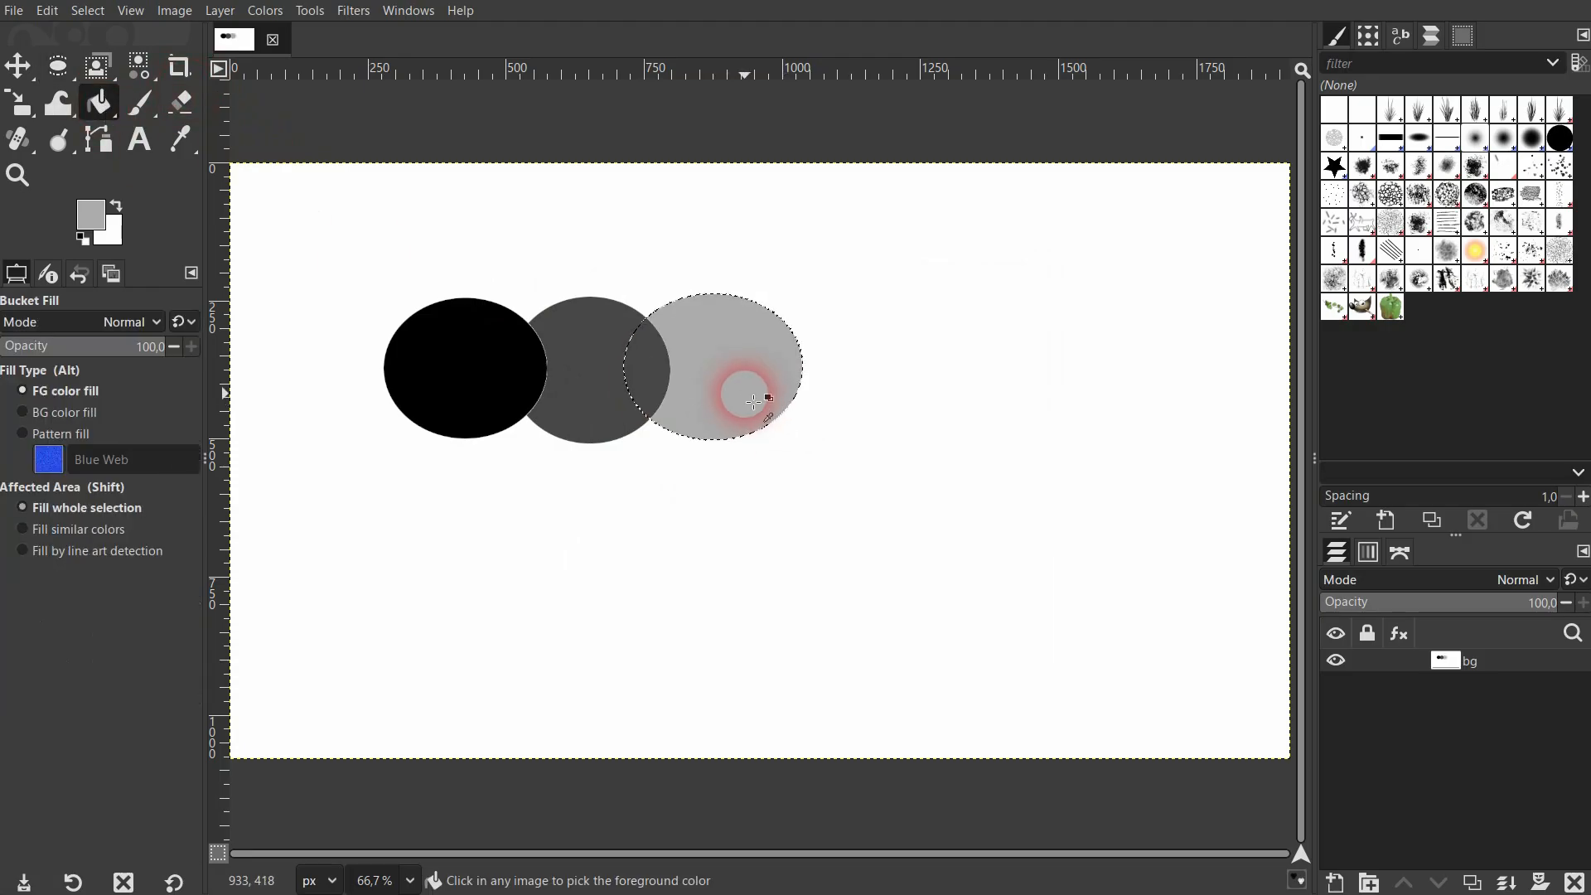
pyautogui.hotkey('ctrl', 'shift', 'a')
pyautogui.click(17, 66)
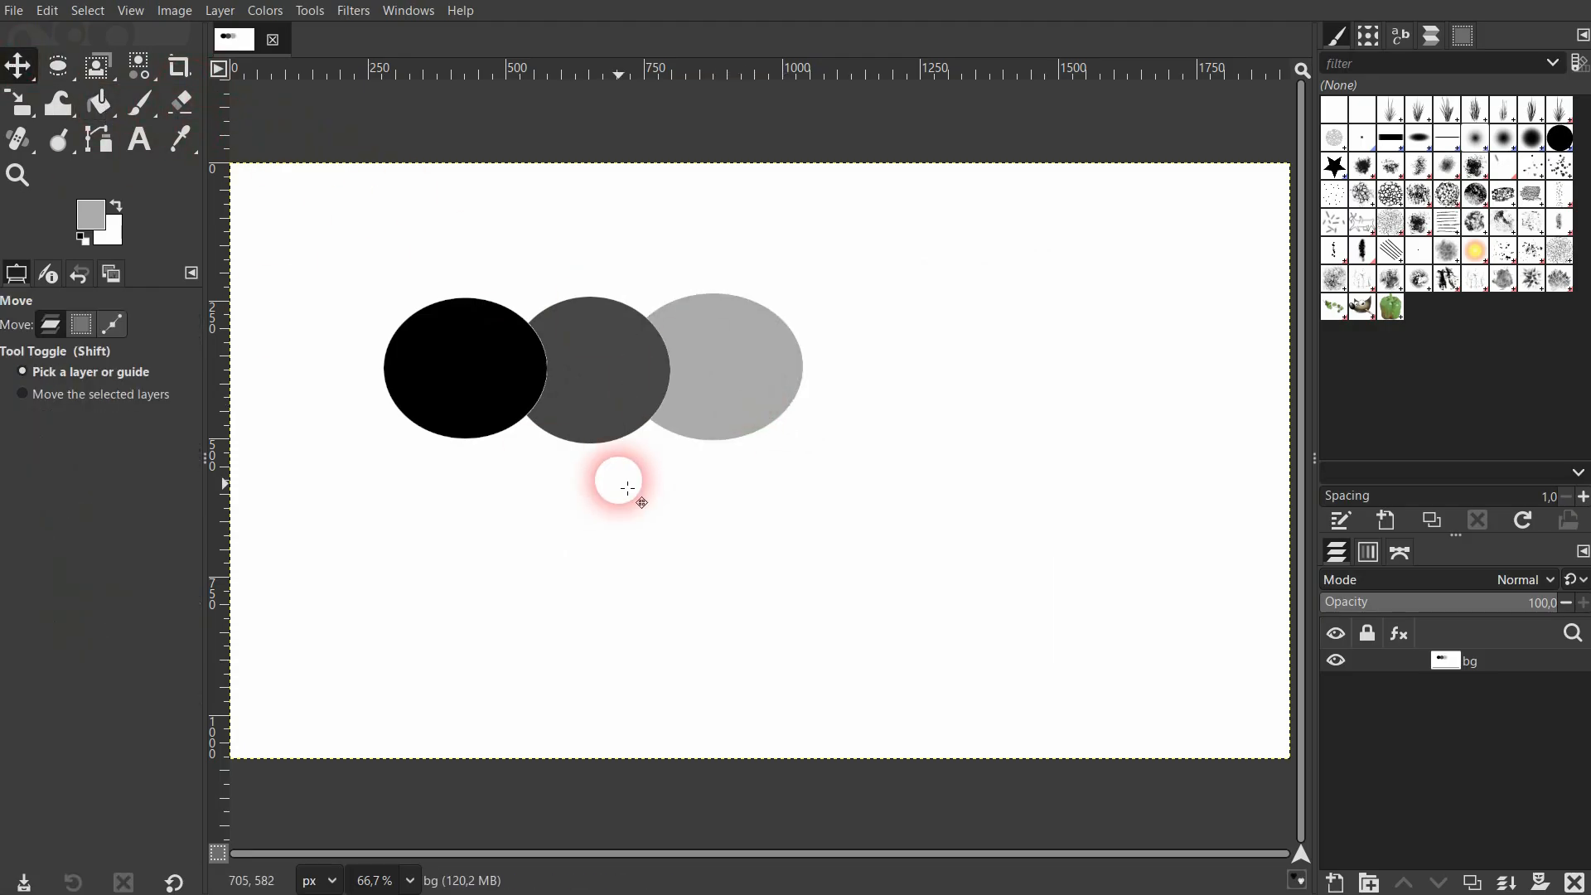
# Step: Activate the Select by Color tool and look up its entry among the selection tools
pyautogui.click(140, 73)
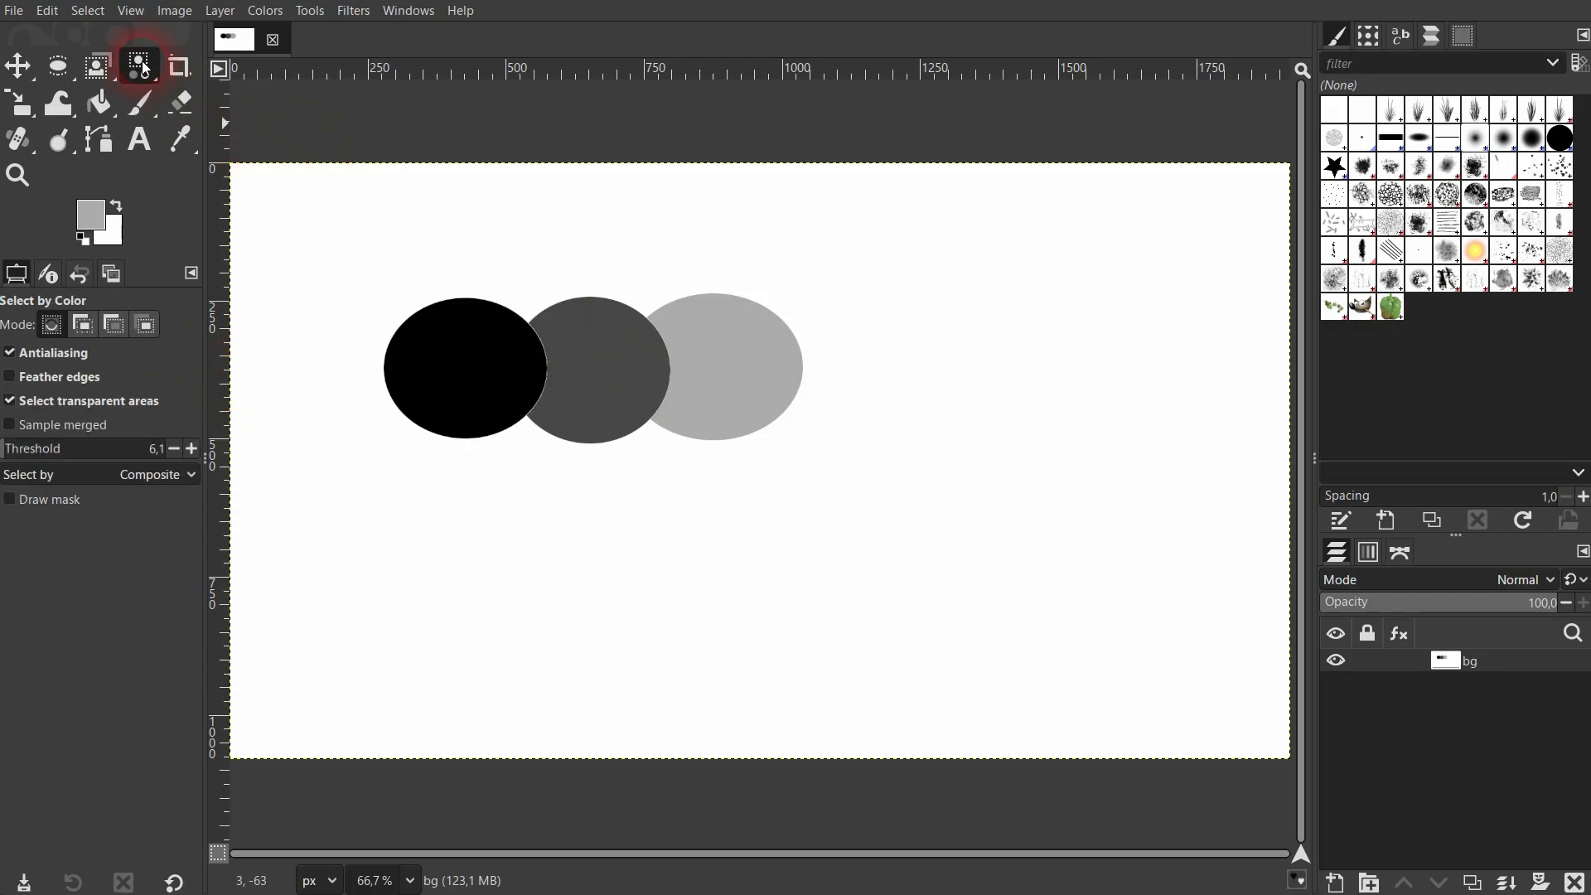
pyautogui.moveTo(138, 66); pyautogui.dragTo(256, 107)
pyautogui.click(256, 101)
pyautogui.click(310, 11)
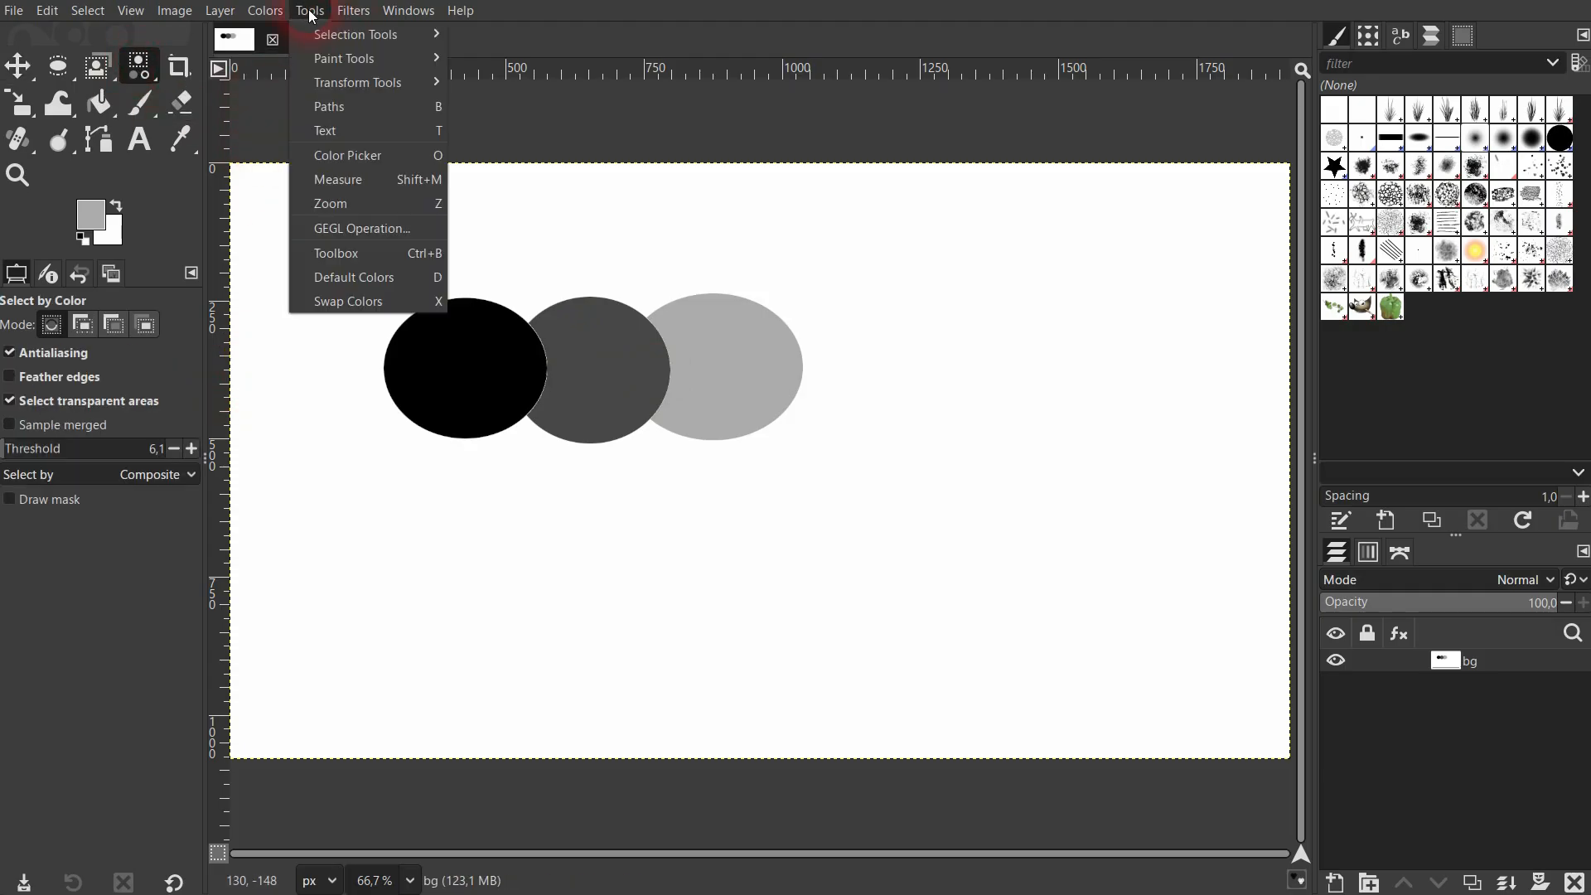
pyautogui.moveTo(386, 33)
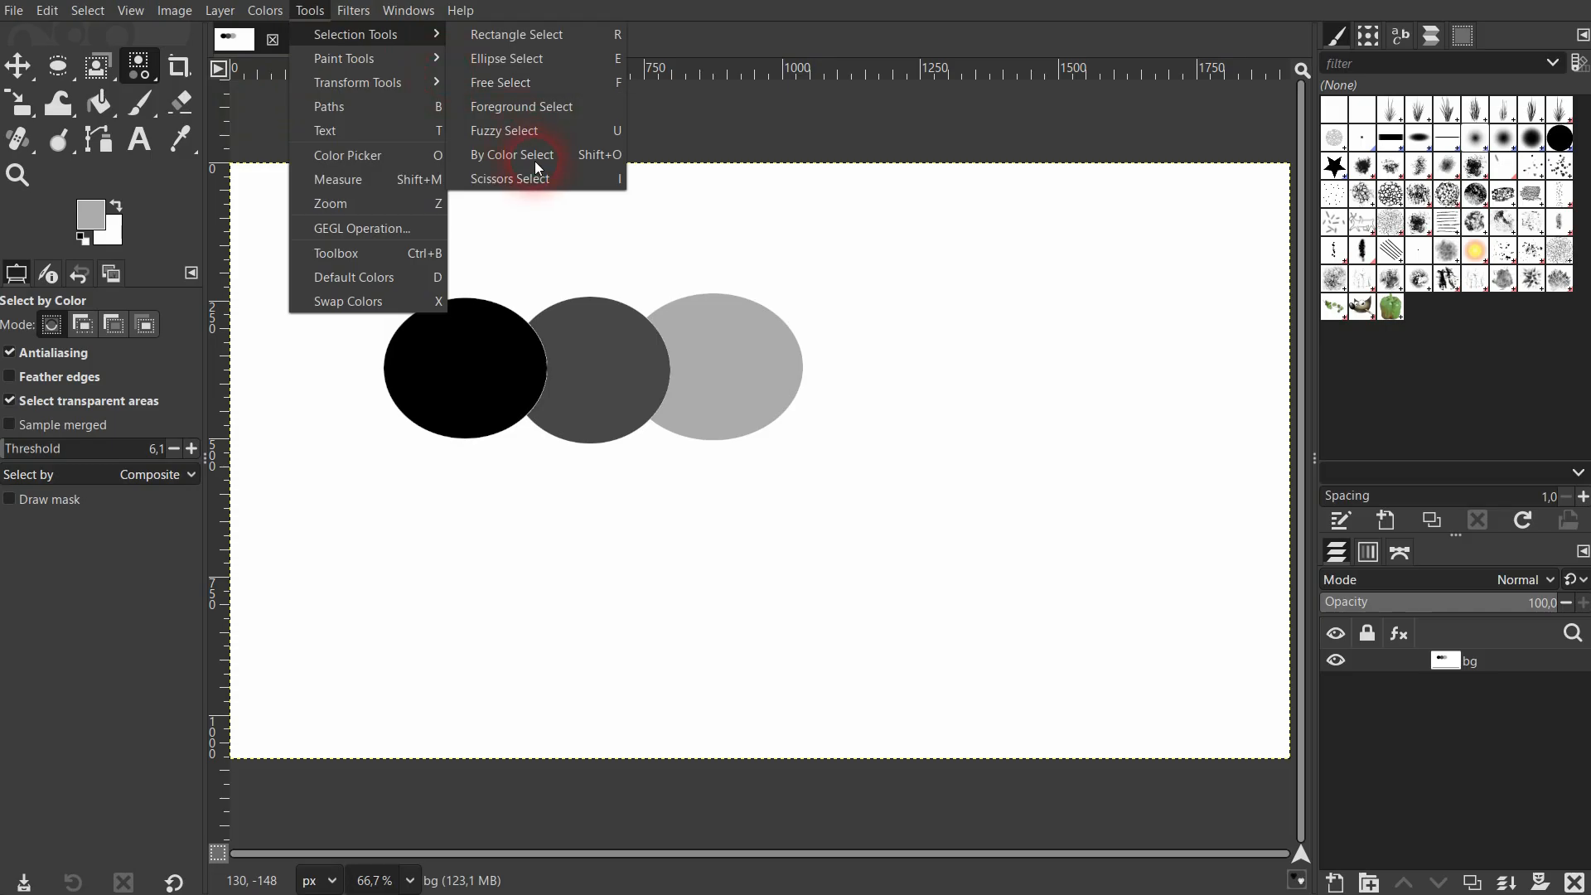
pyautogui.click(833, 50)
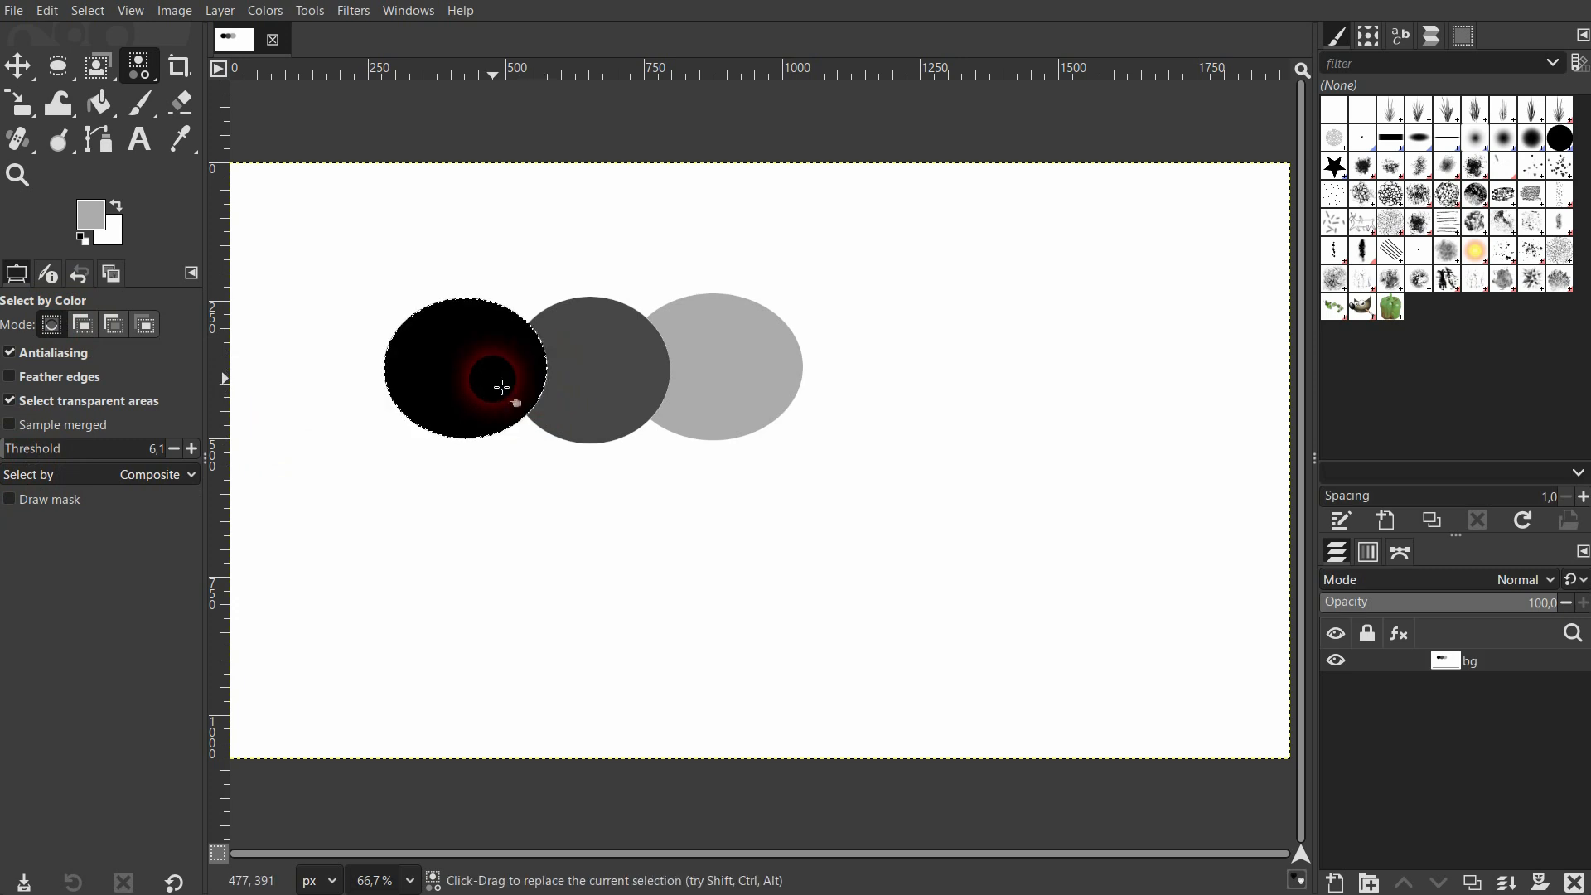
# Step: Select the black, dark grey and light grey ellipses one after another by color at threshold 6.1
pyautogui.click(430, 320)
pyautogui.click(625, 385)
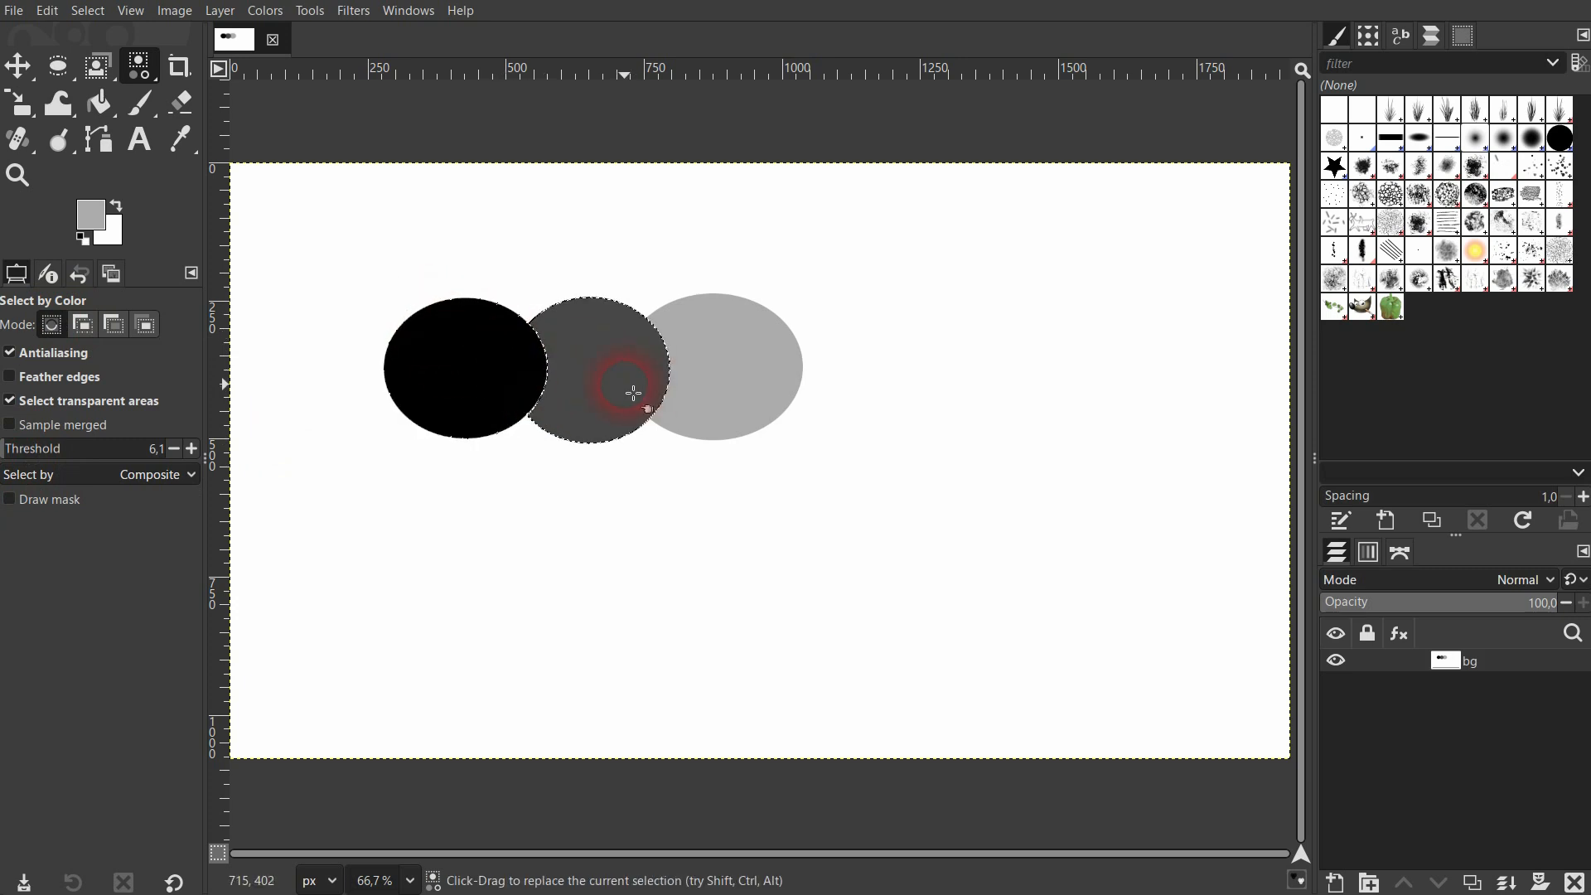
pyautogui.click(756, 386)
pyautogui.click(774, 422)
pyautogui.click(719, 339)
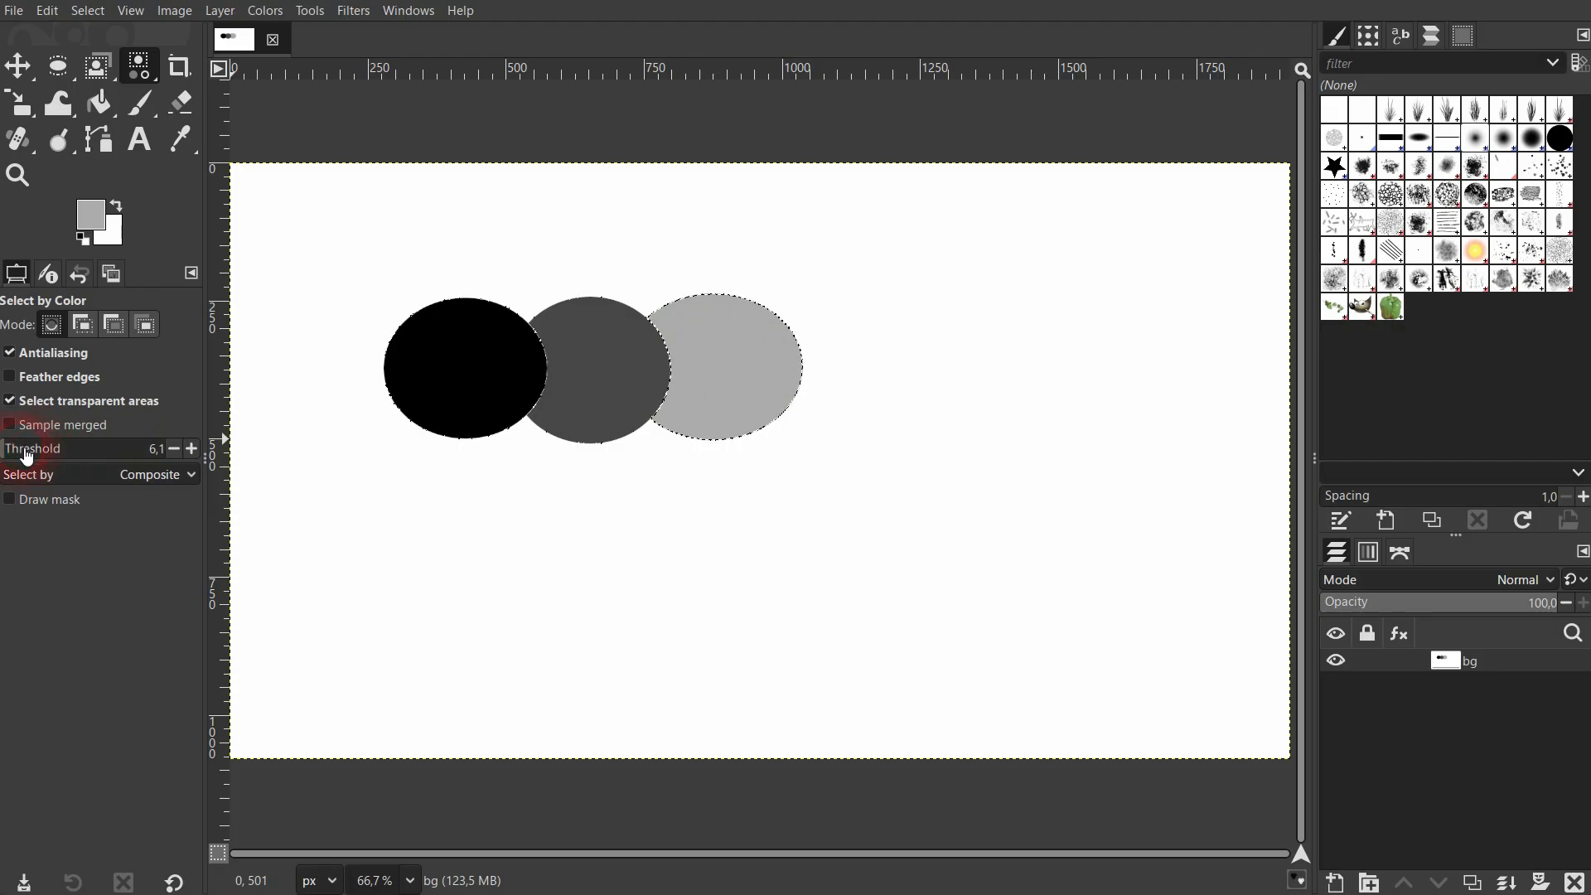
# Step: Test color selection on the dark and light grey ellipses with the threshold raised to 41, and again at 56.4
pyautogui.moveTo(27, 457); pyautogui.dragTo(44, 454)
pyautogui.click(574, 398)
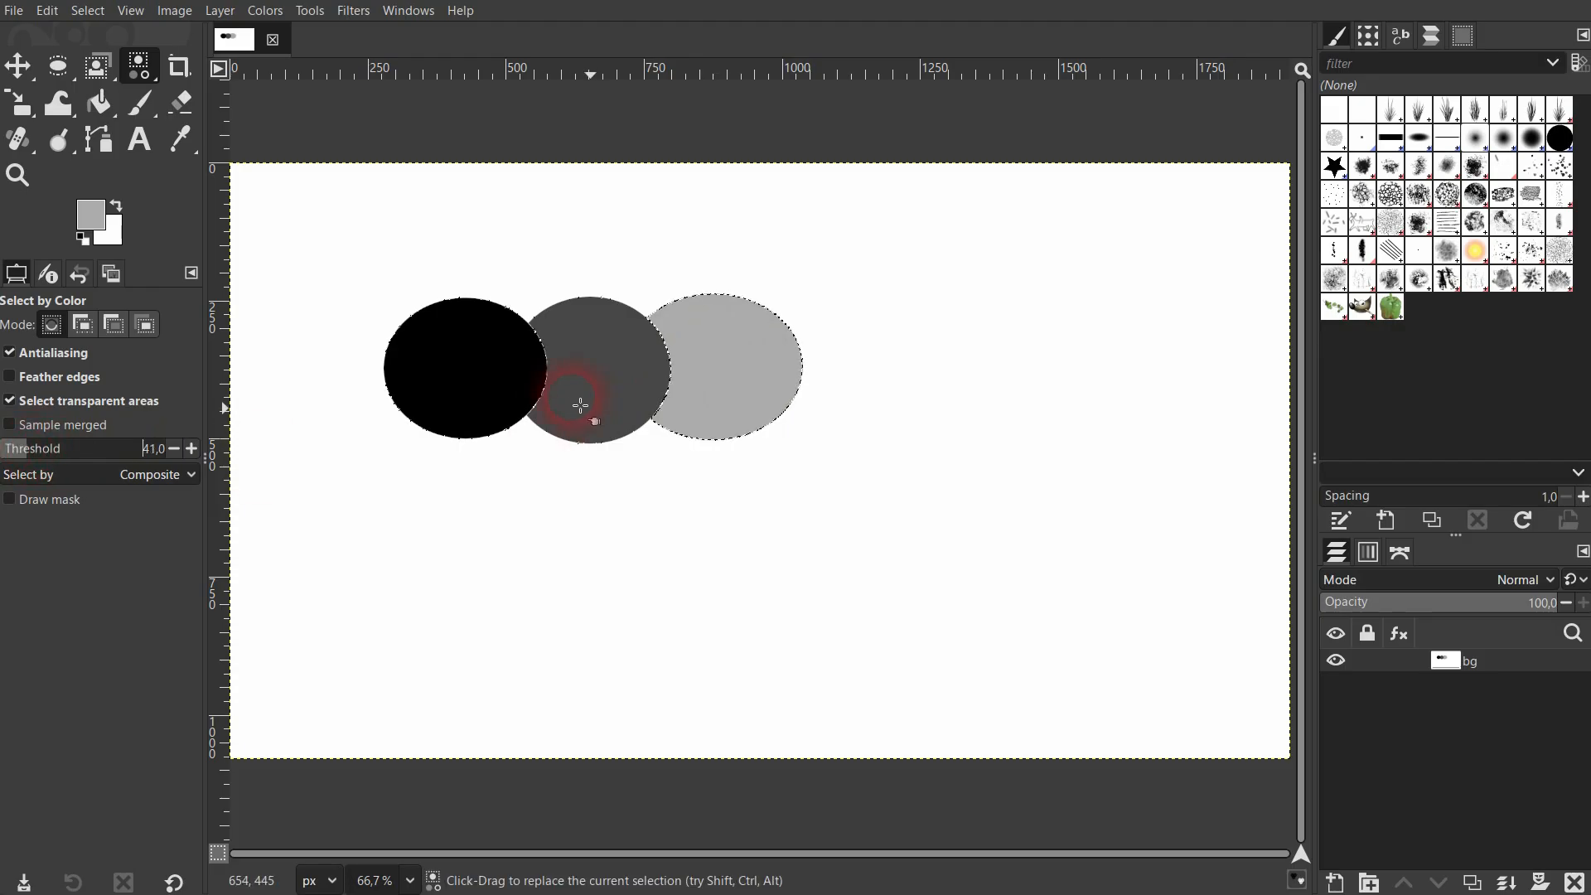
pyautogui.click(607, 373)
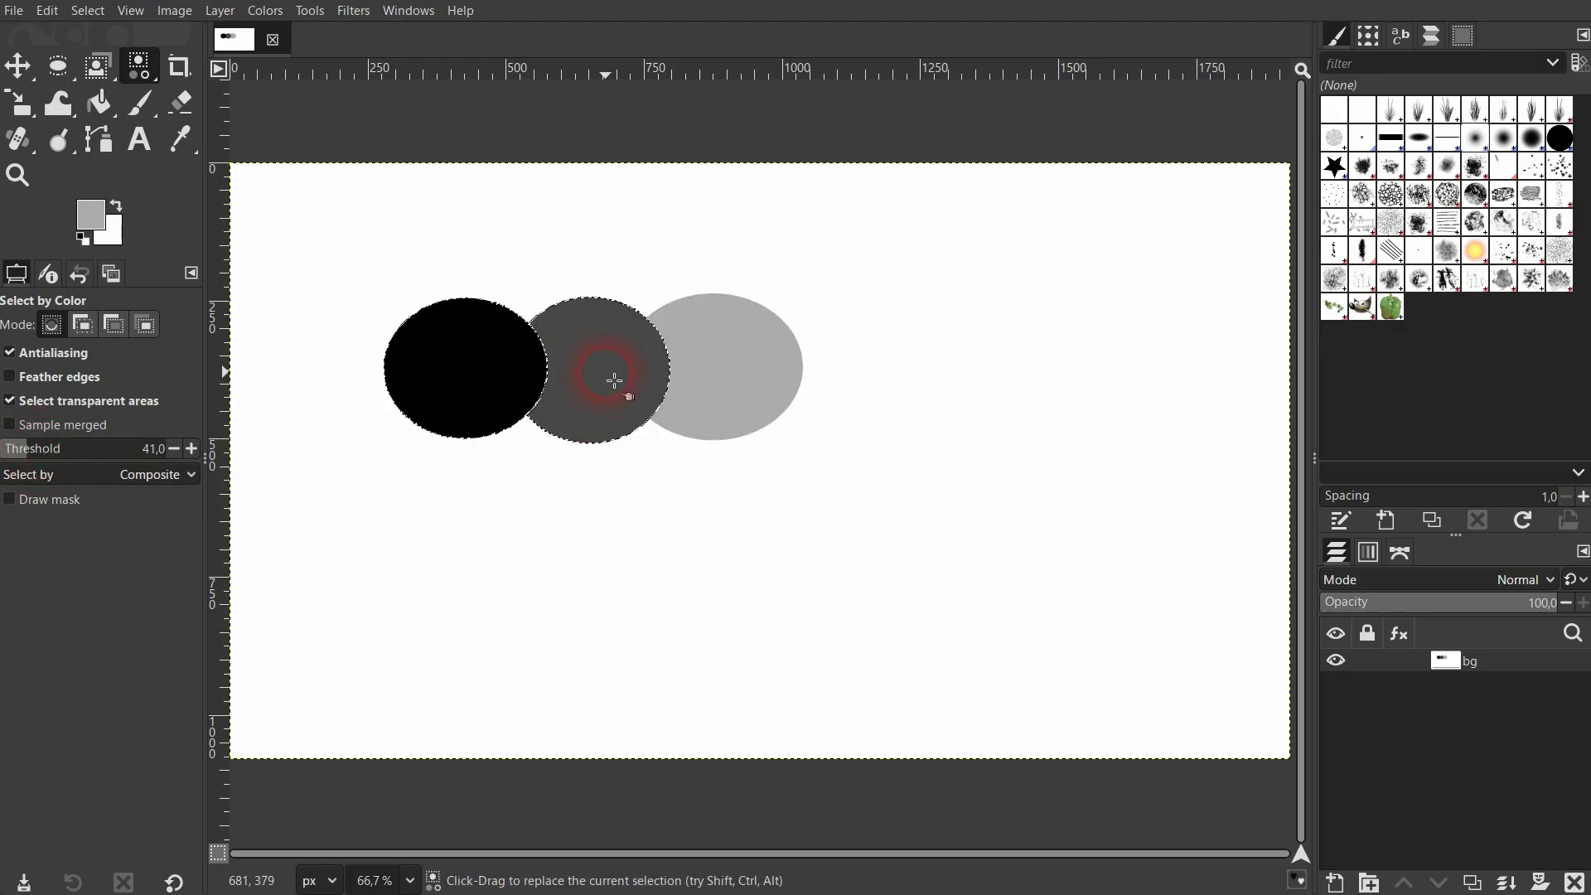
pyautogui.keyDown('shift'); pyautogui.click(710, 359); pyautogui.keyUp('shift')
pyautogui.click(87, 449)
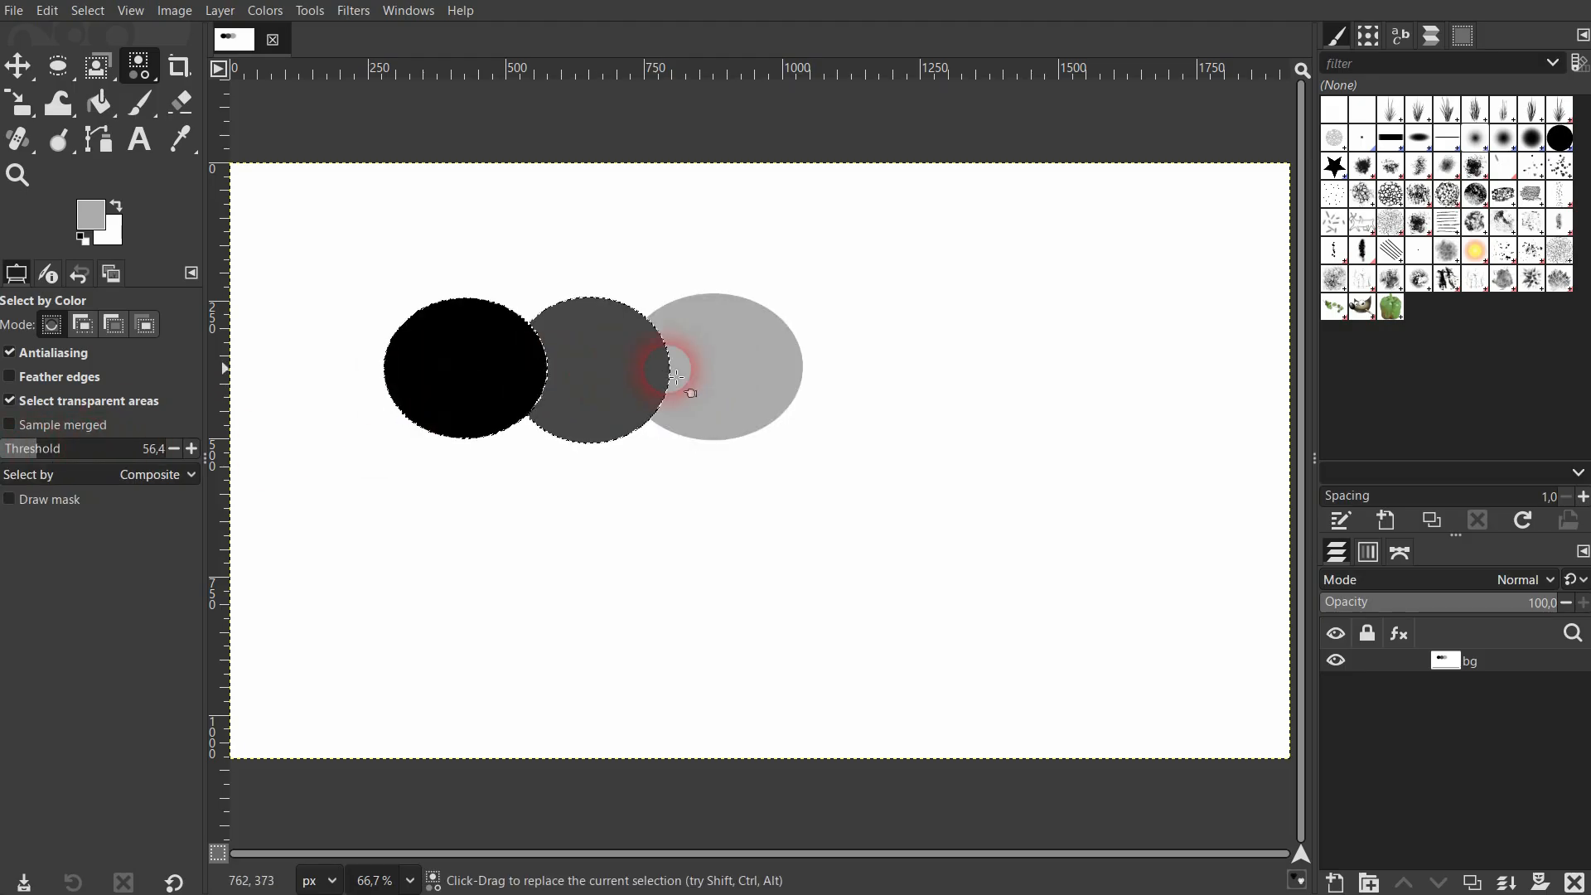
pyautogui.keyDown('shift'); pyautogui.click(737, 369); pyautogui.keyUp('shift')
# Step: Set the color selection threshold to 99.9 and sample the black and dark grey ellipses
pyautogui.click(118, 436)
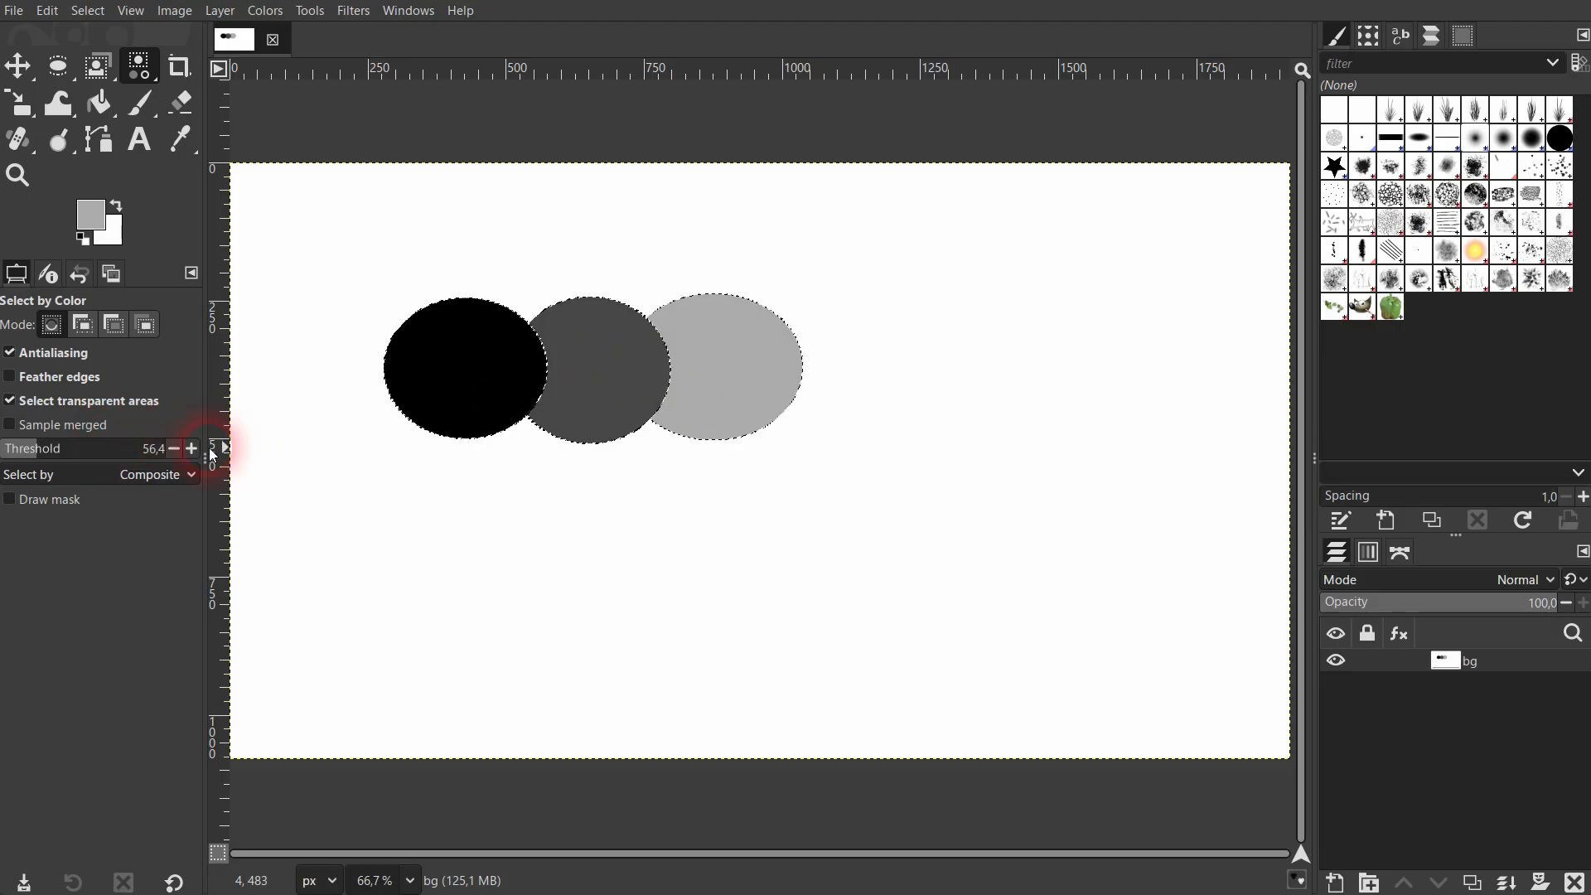
pyautogui.moveTo(136, 443); pyautogui.dragTo(80, 458)
pyautogui.click(458, 421)
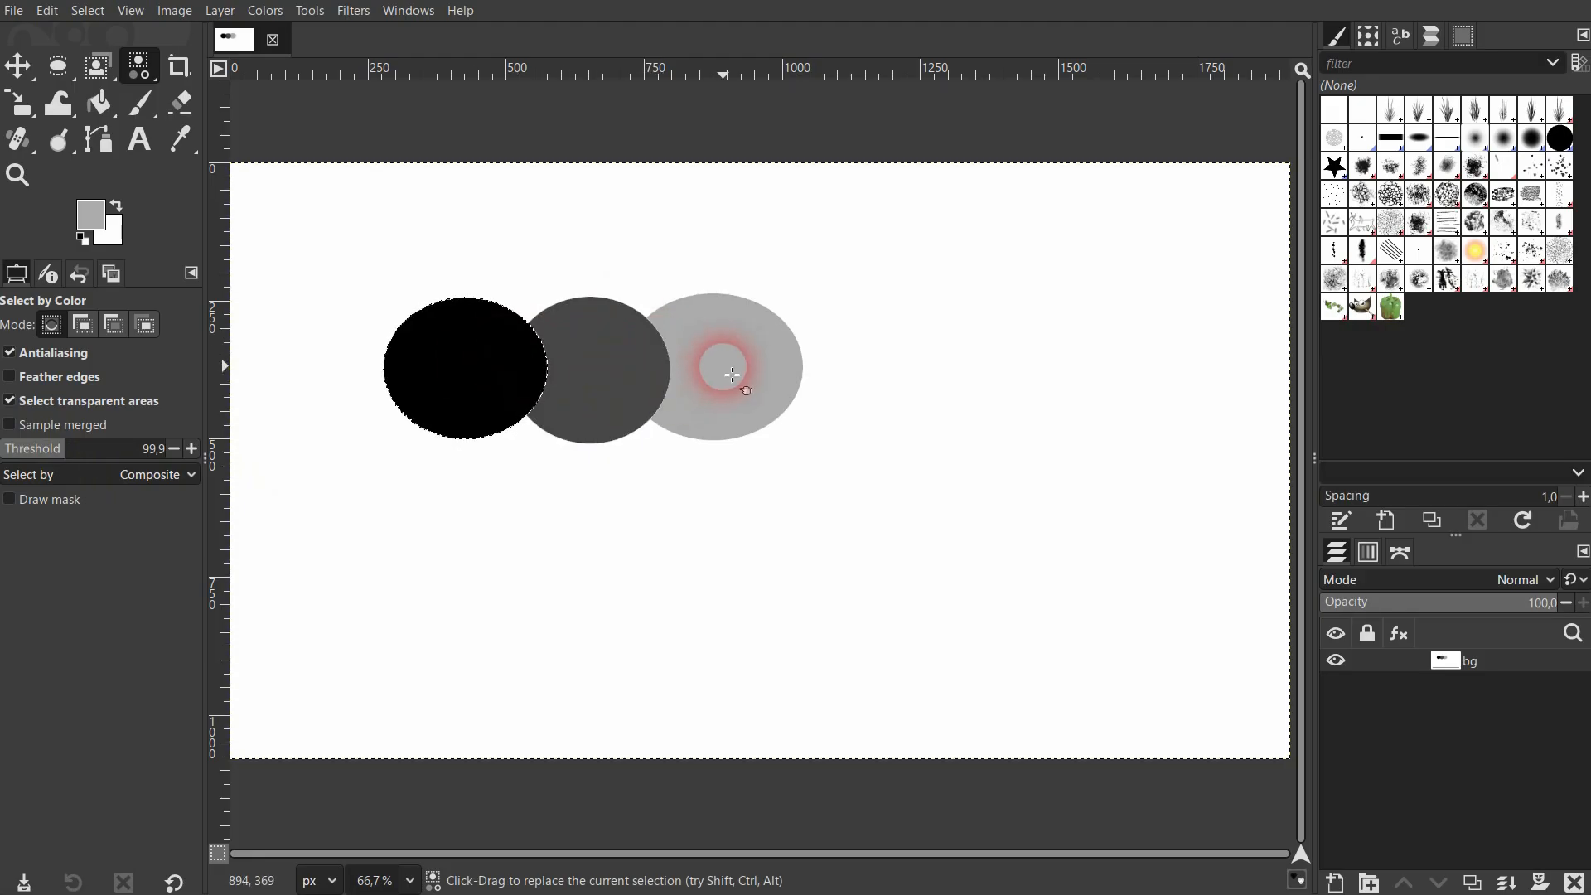
pyautogui.click(635, 384)
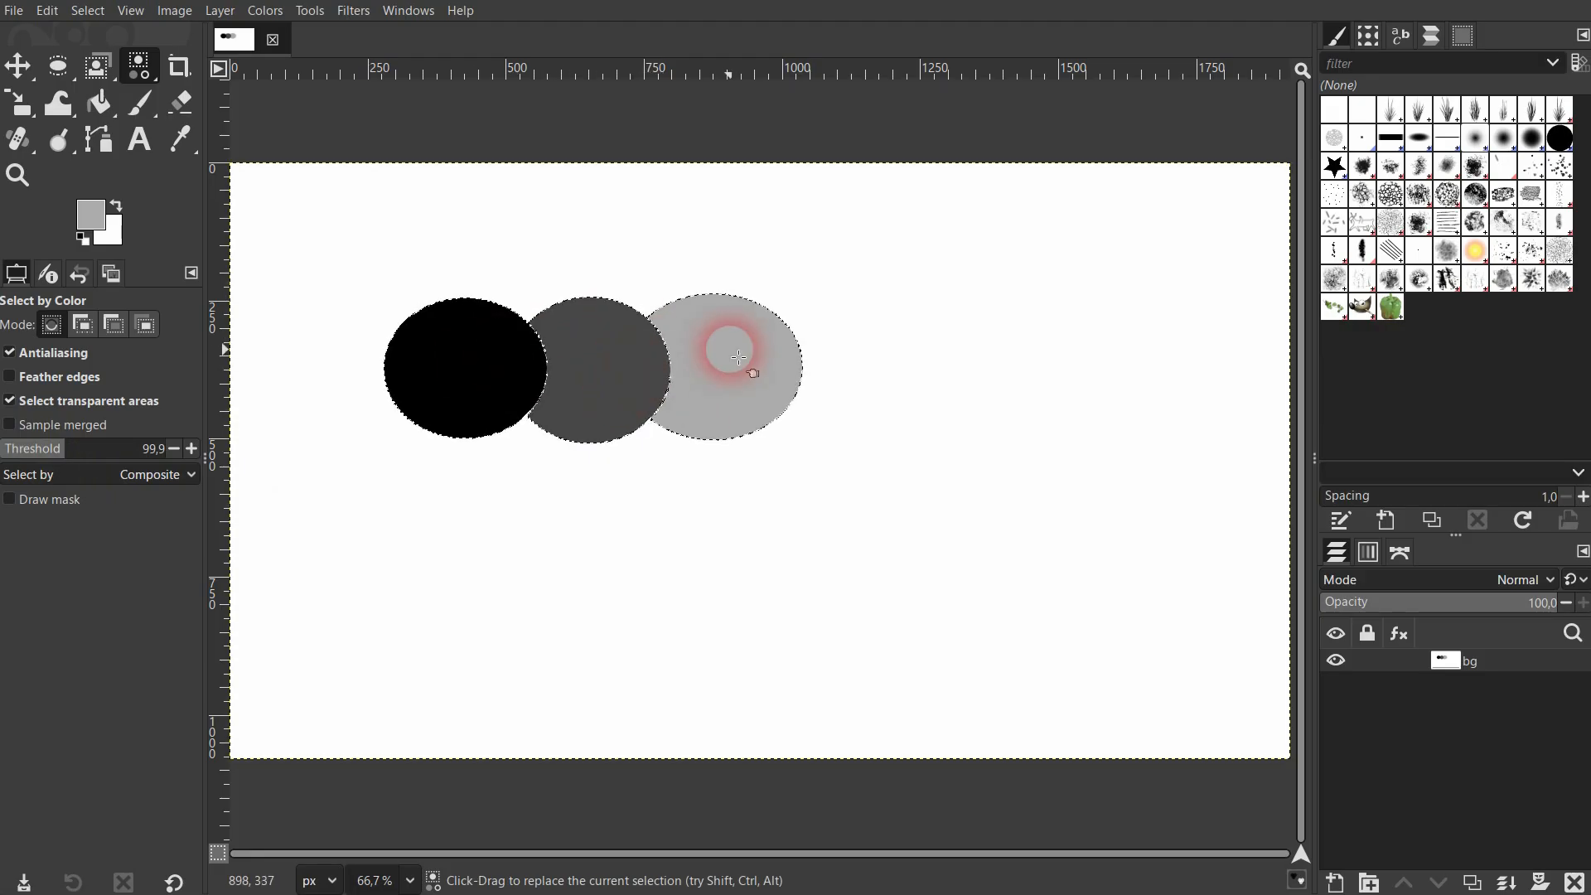
# Step: Set the threshold to 190.9 and sample the black ellipse, the light grey ellipse and the white background
pyautogui.moveTo(72, 451); pyautogui.dragTo(130, 449)
pyautogui.click(449, 384)
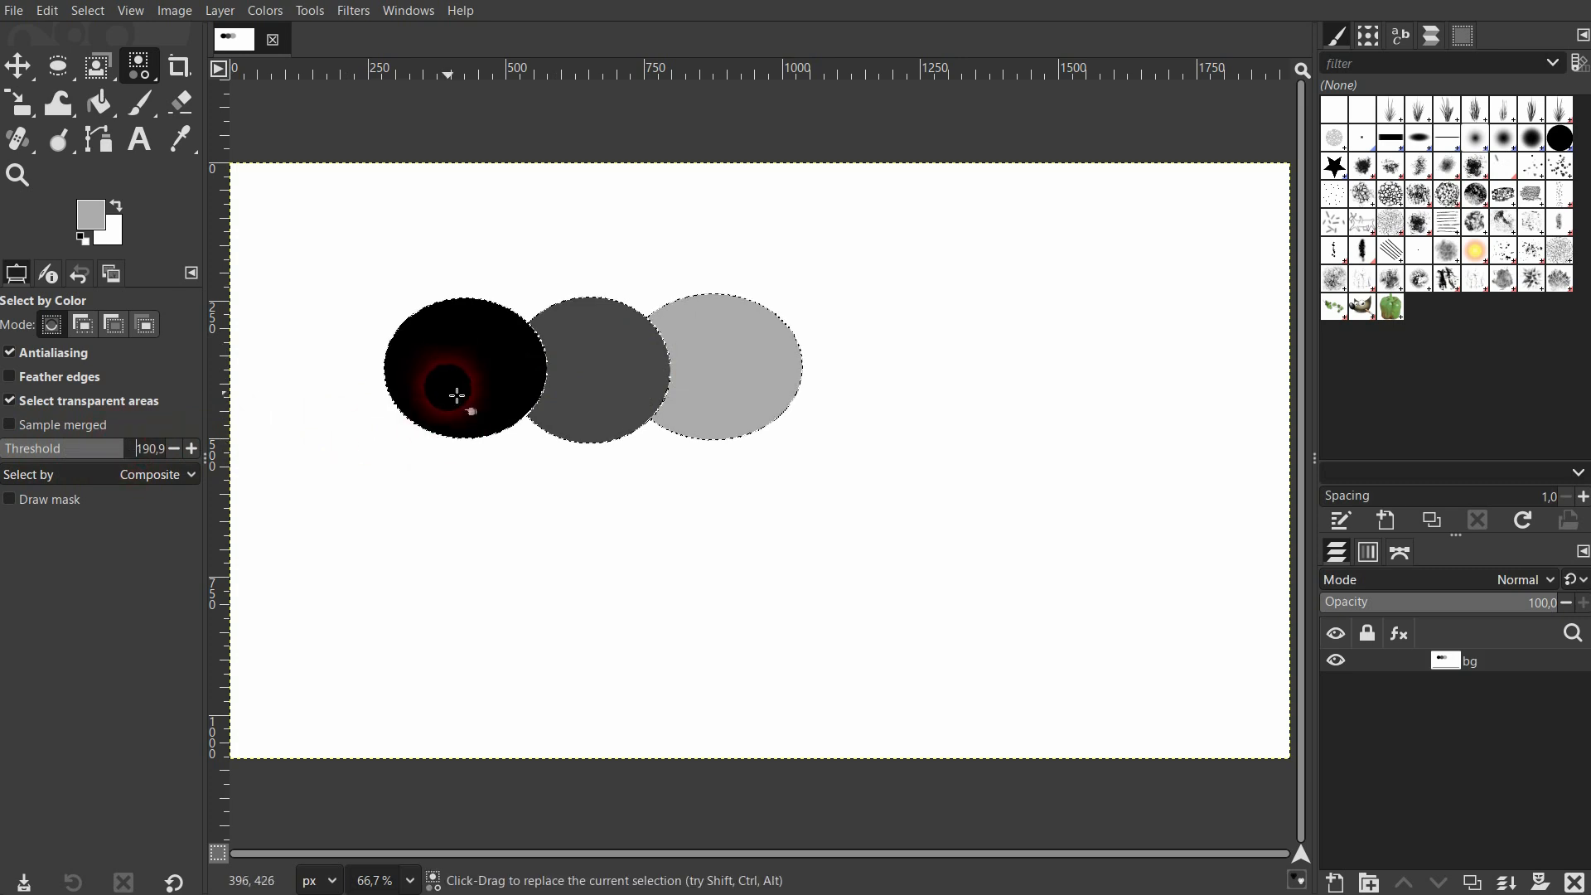
pyautogui.click(748, 371)
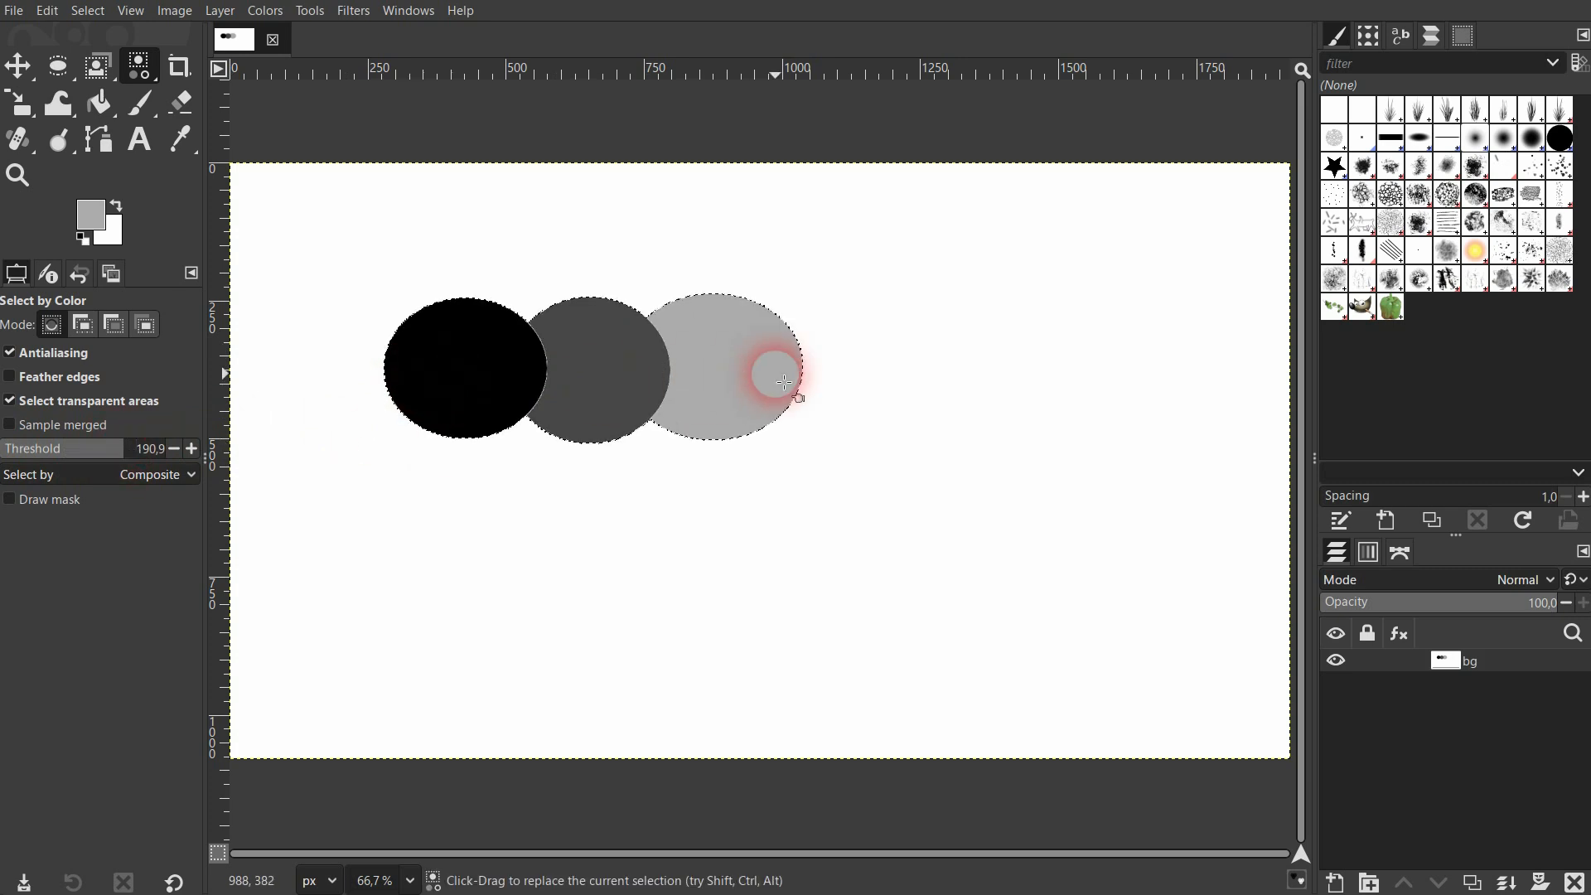
pyautogui.click(473, 319)
pyautogui.click(1061, 311)
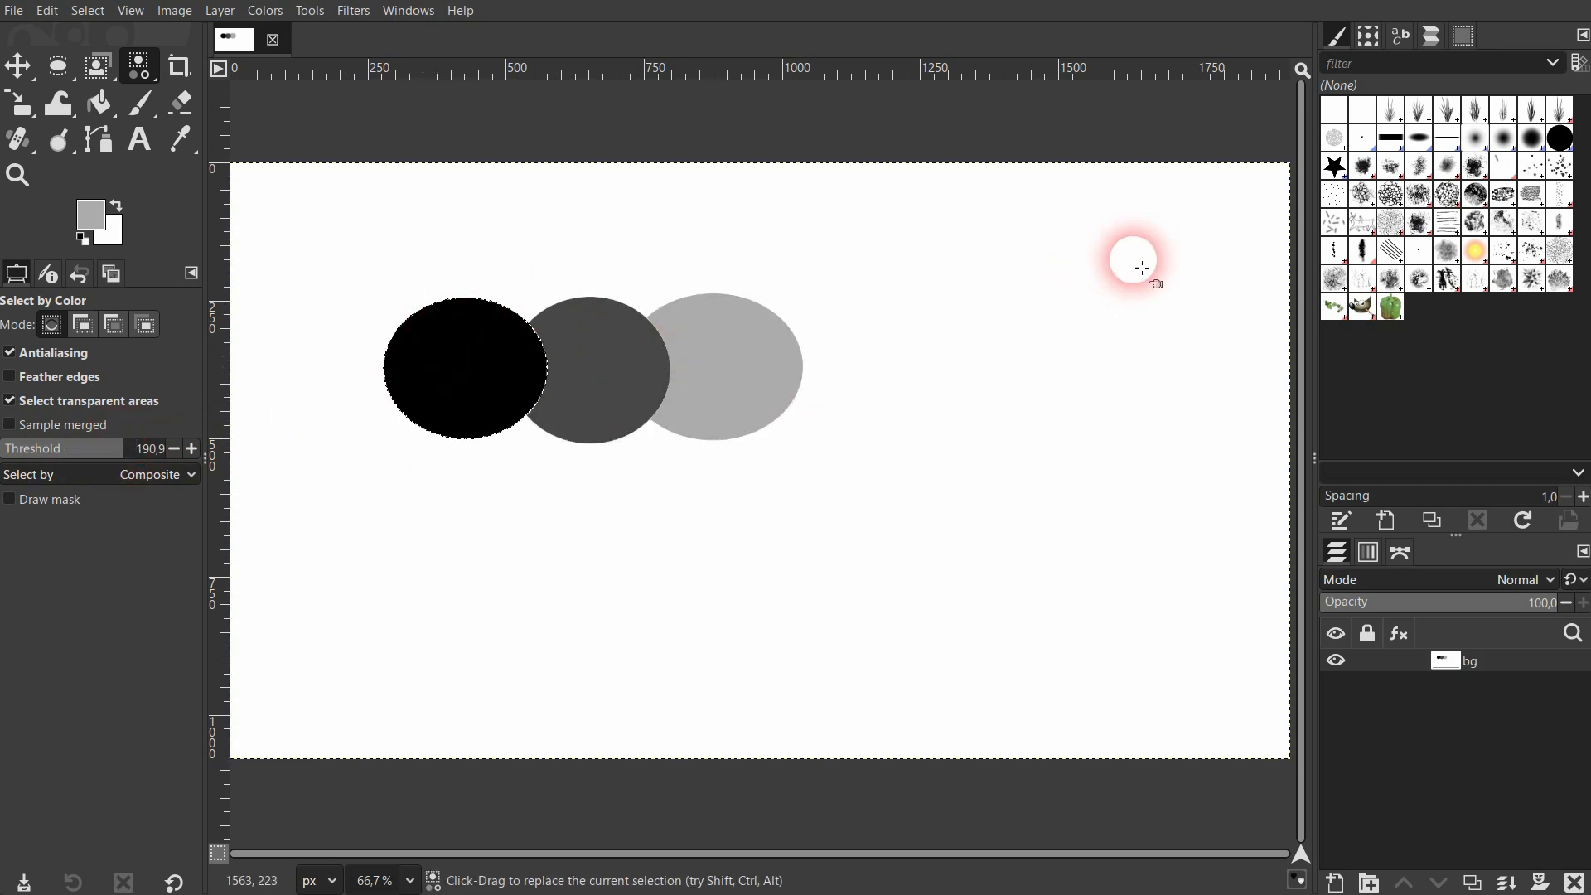
# Step: Select by the white background's color at threshold 255, and lower the threshold to 41
pyautogui.moveTo(128, 448); pyautogui.dragTo(319, 449)
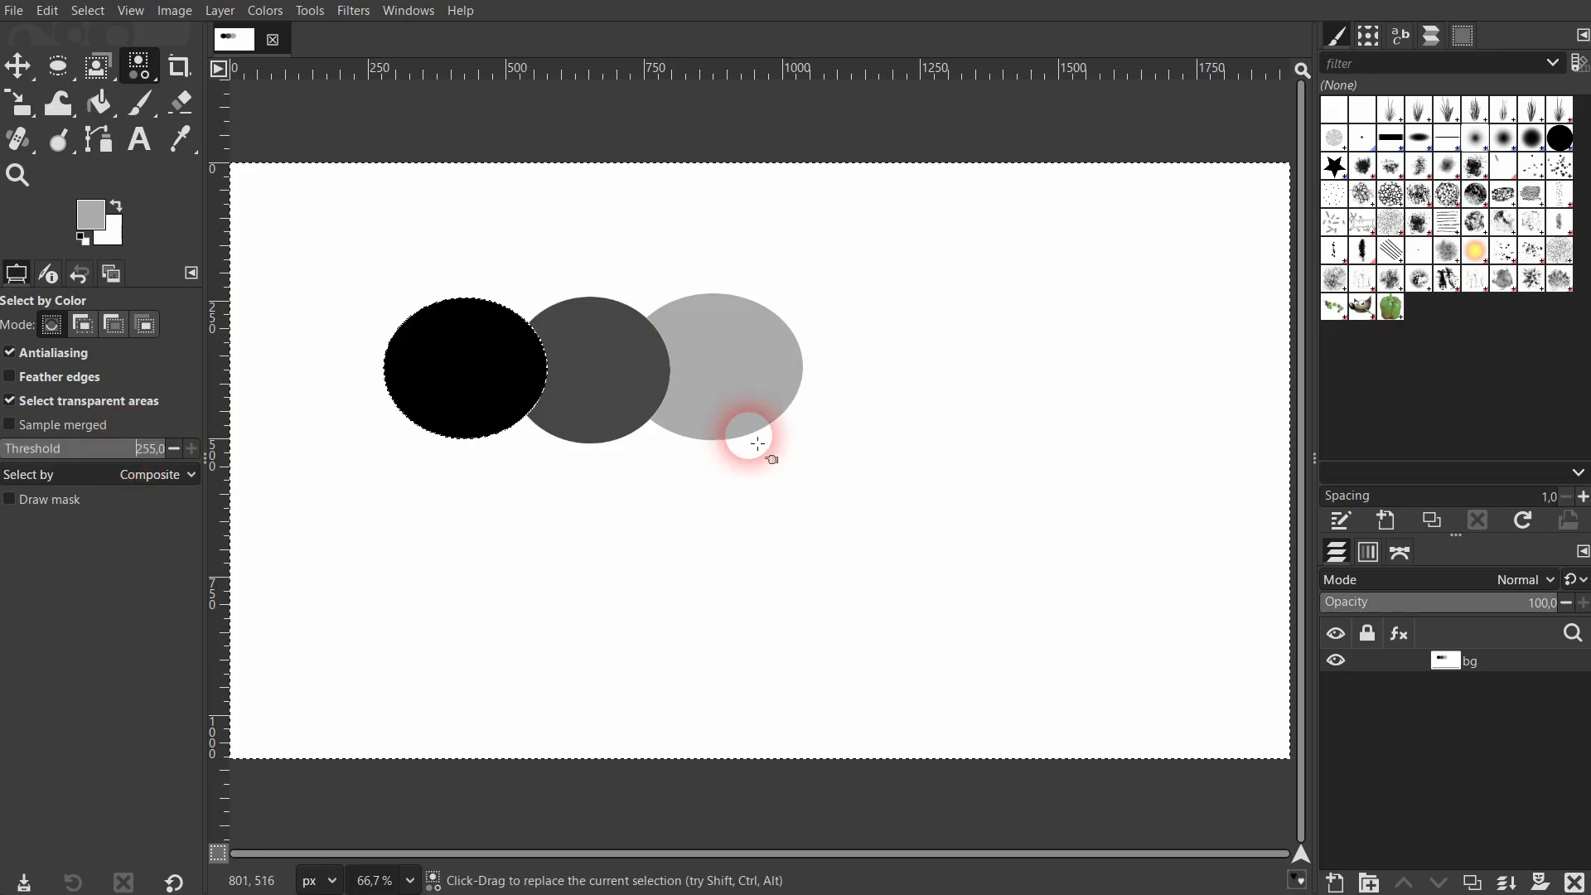
pyautogui.click(1037, 361)
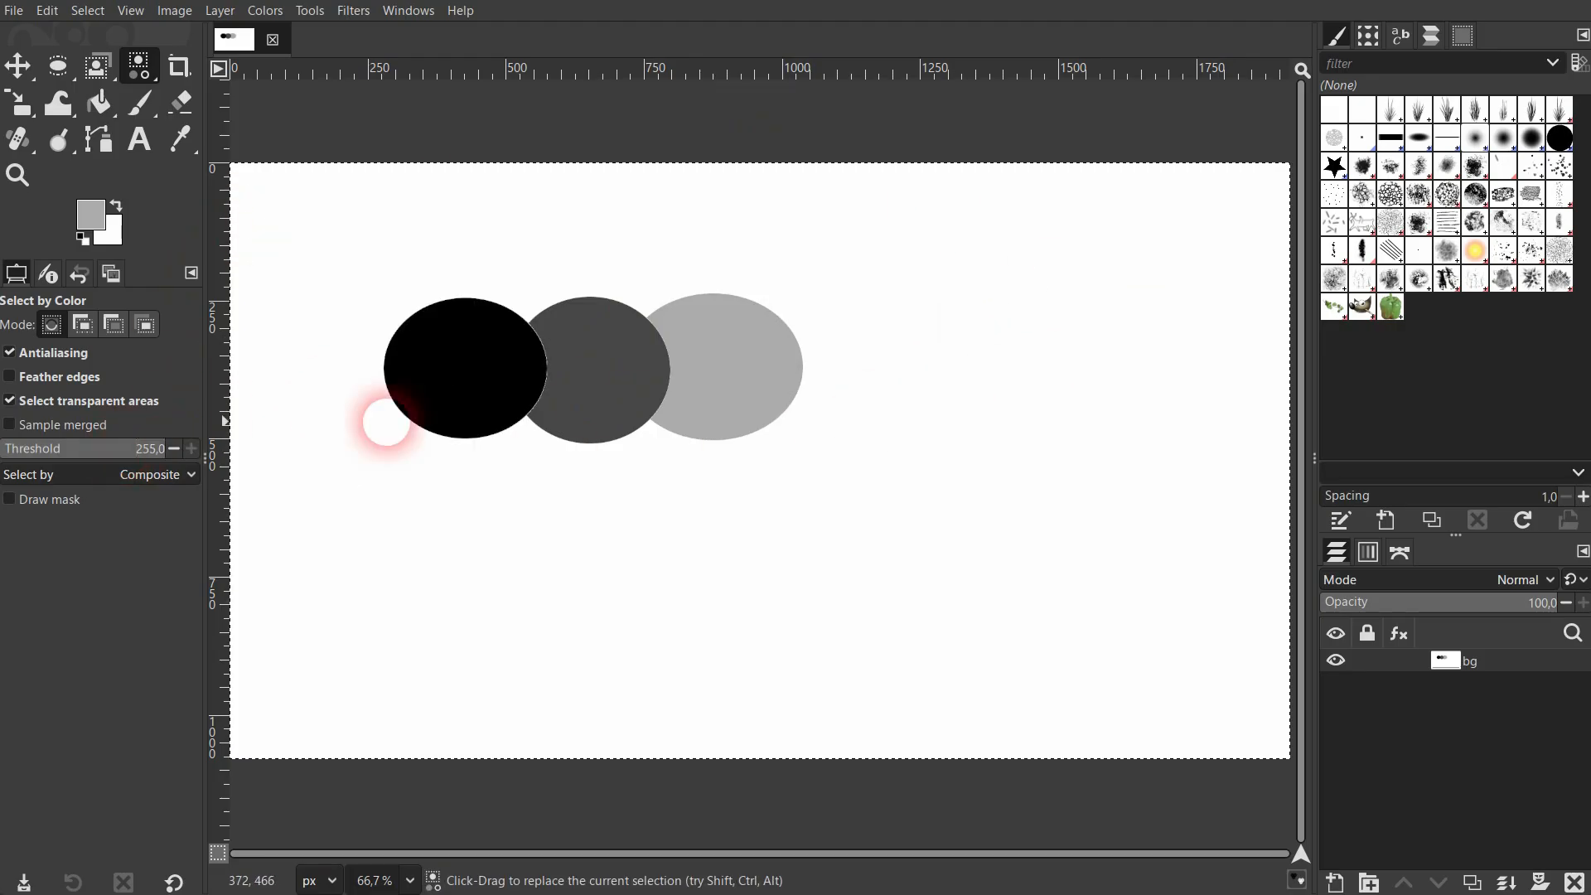
pyautogui.moveTo(120, 449); pyautogui.dragTo(39, 455)
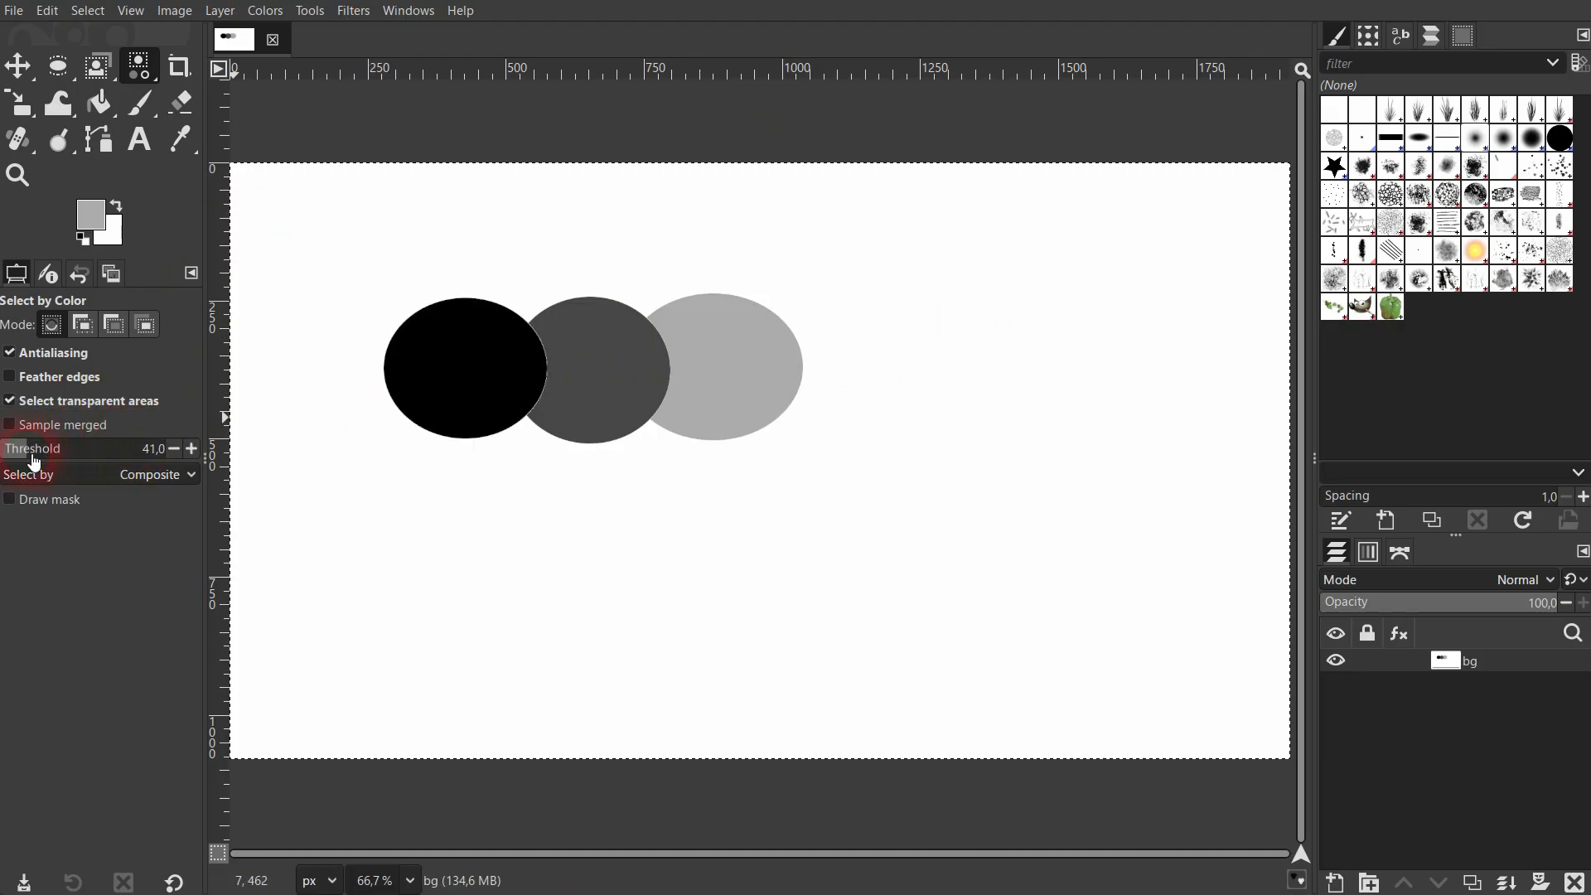
pyautogui.click(472, 384)
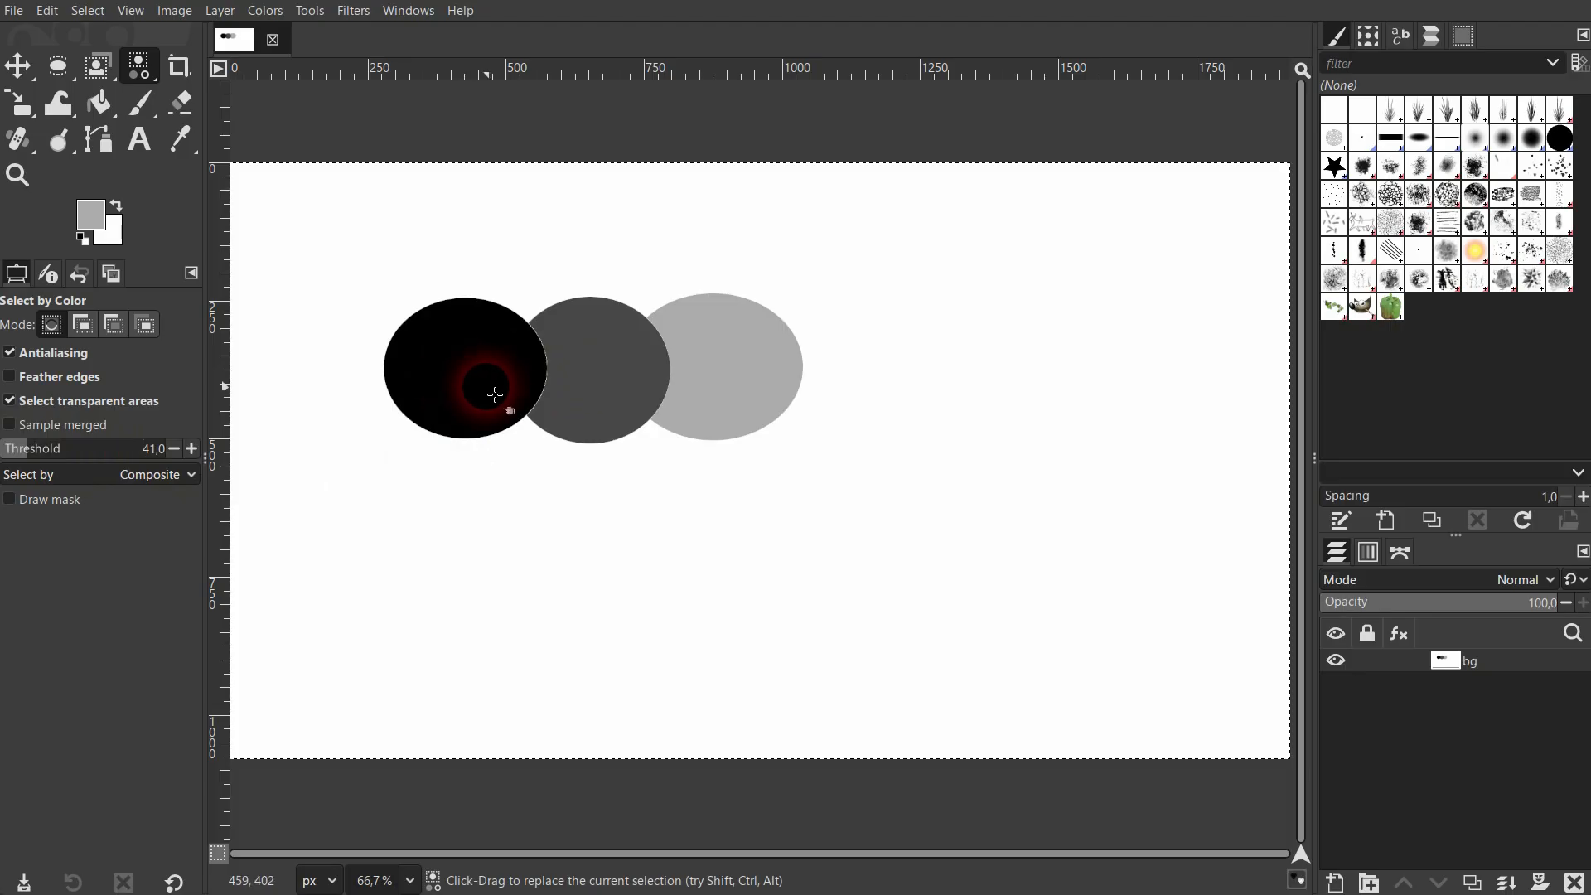
# Step: Add an ellipse of about 233 × 209 px below the black one and fill it with red ff0000
pyautogui.click(57, 66)
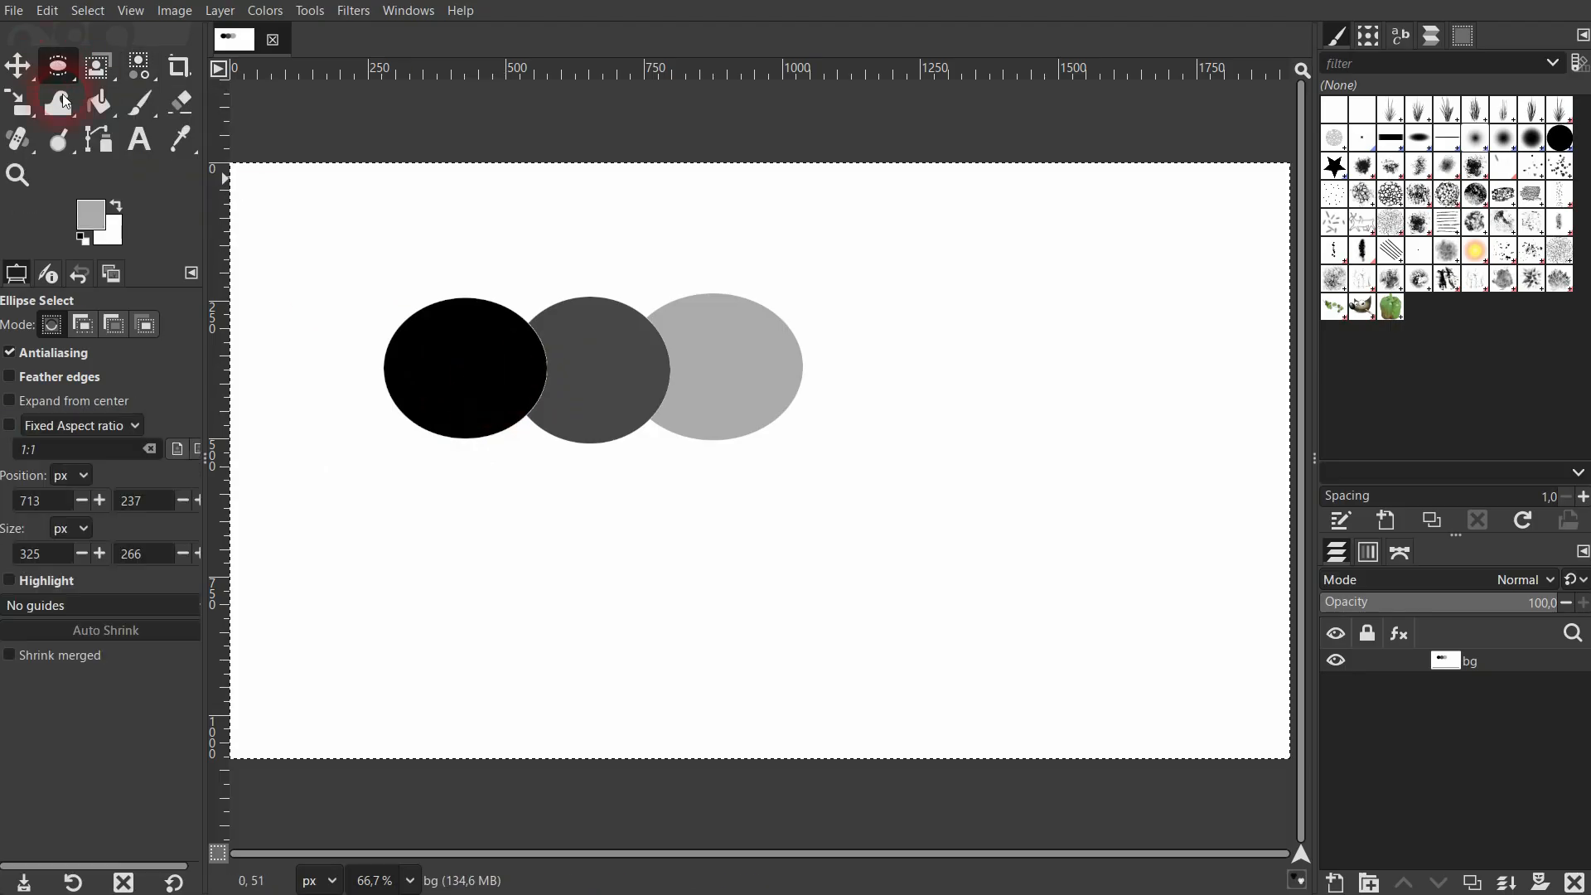
pyautogui.moveTo(401, 497); pyautogui.dragTo(531, 614)
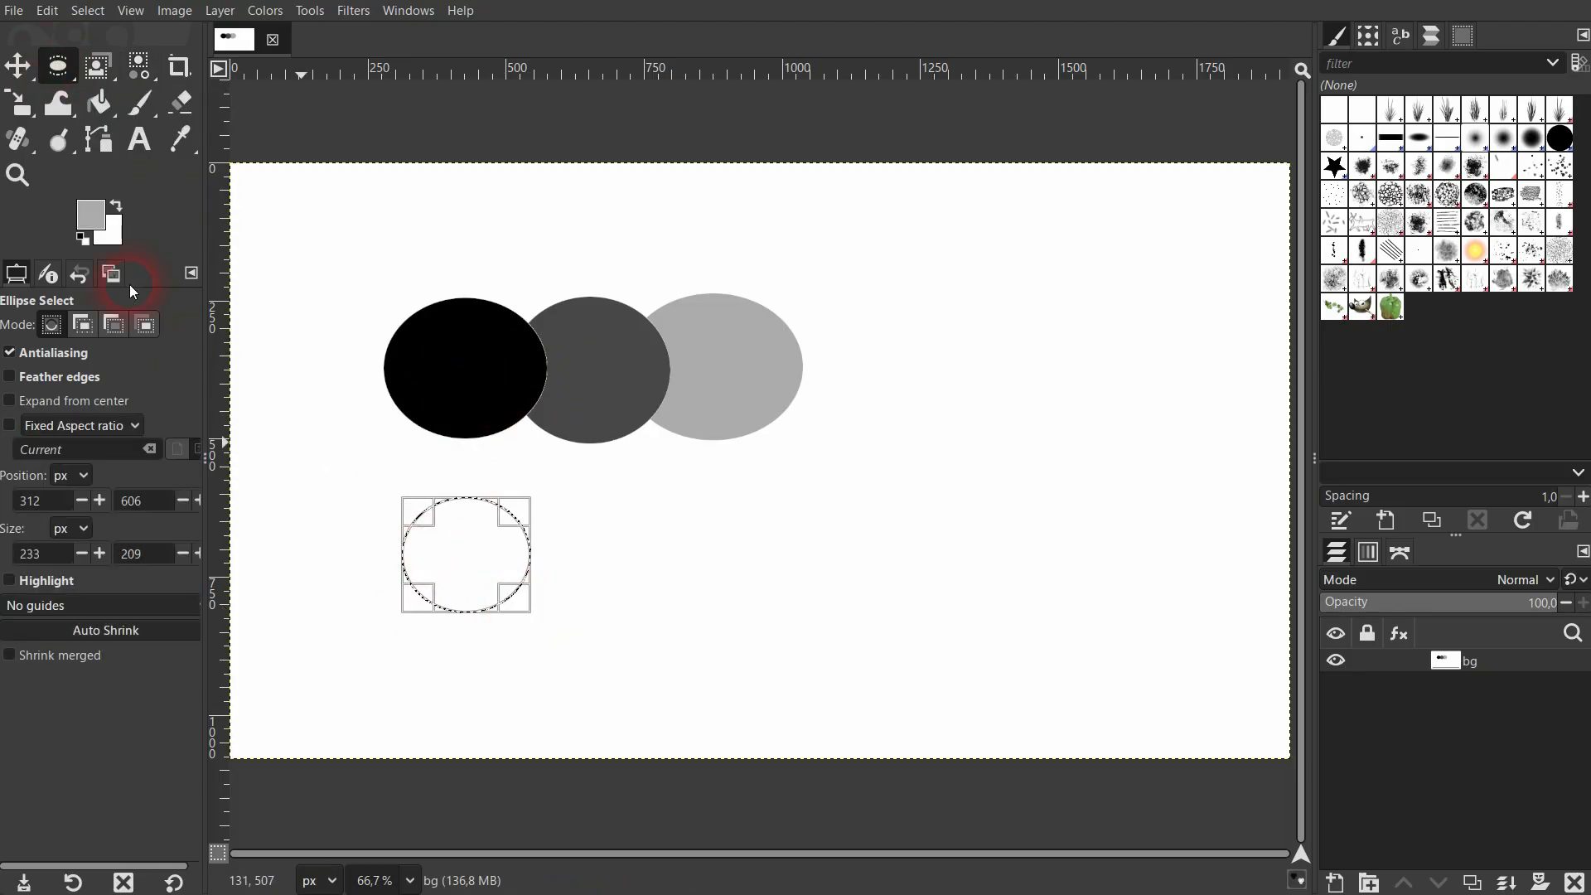
pyautogui.click(91, 215)
pyautogui.moveTo(686, 448); pyautogui.dragTo(819, 447)
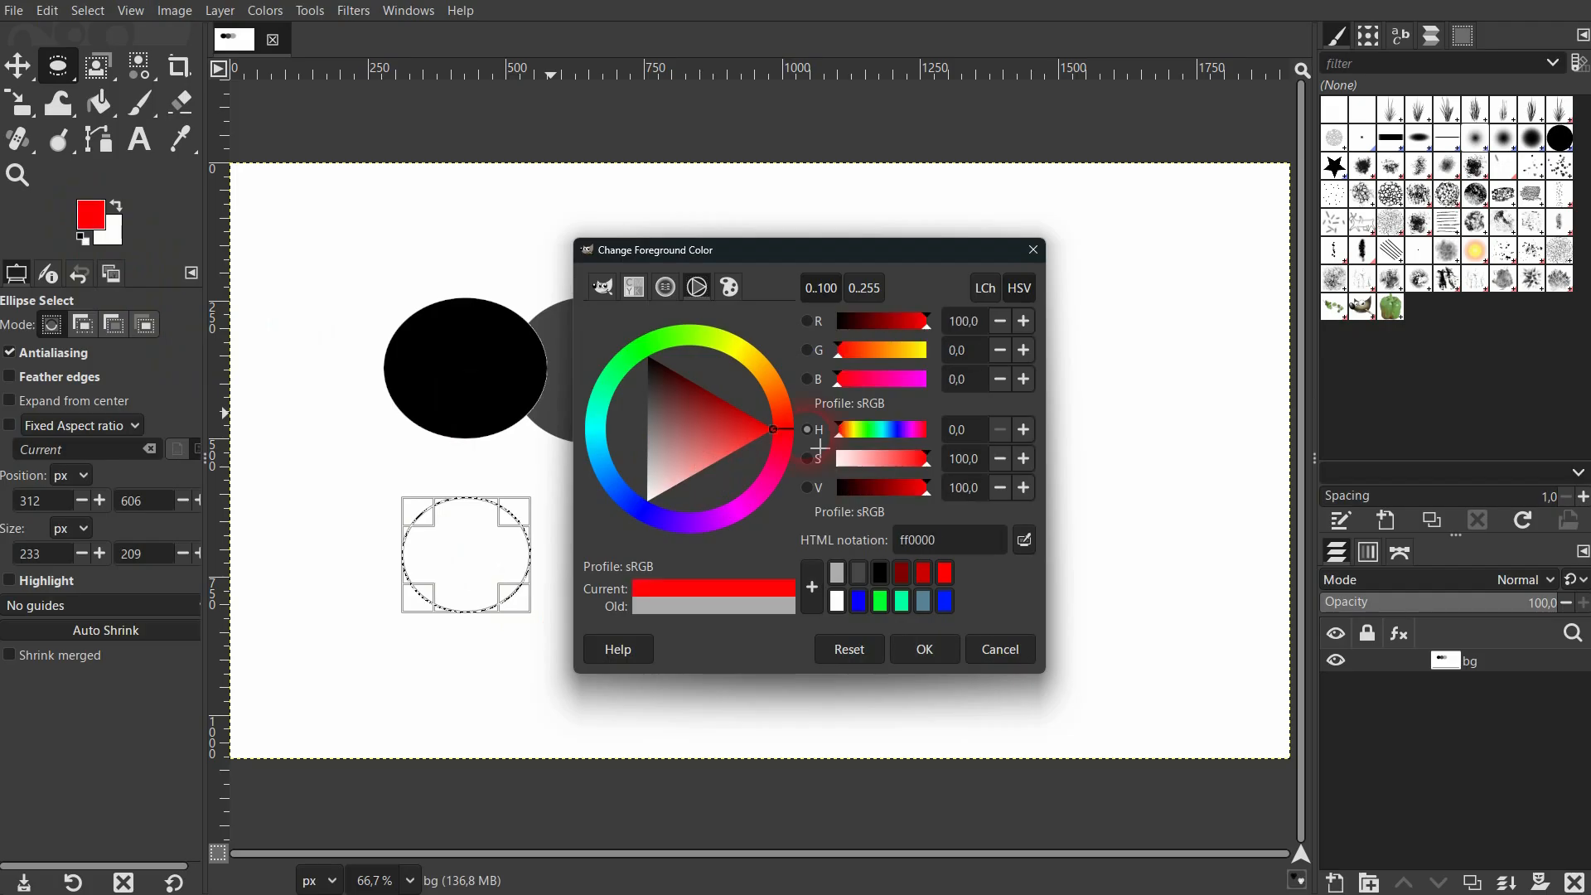
pyautogui.click(924, 649)
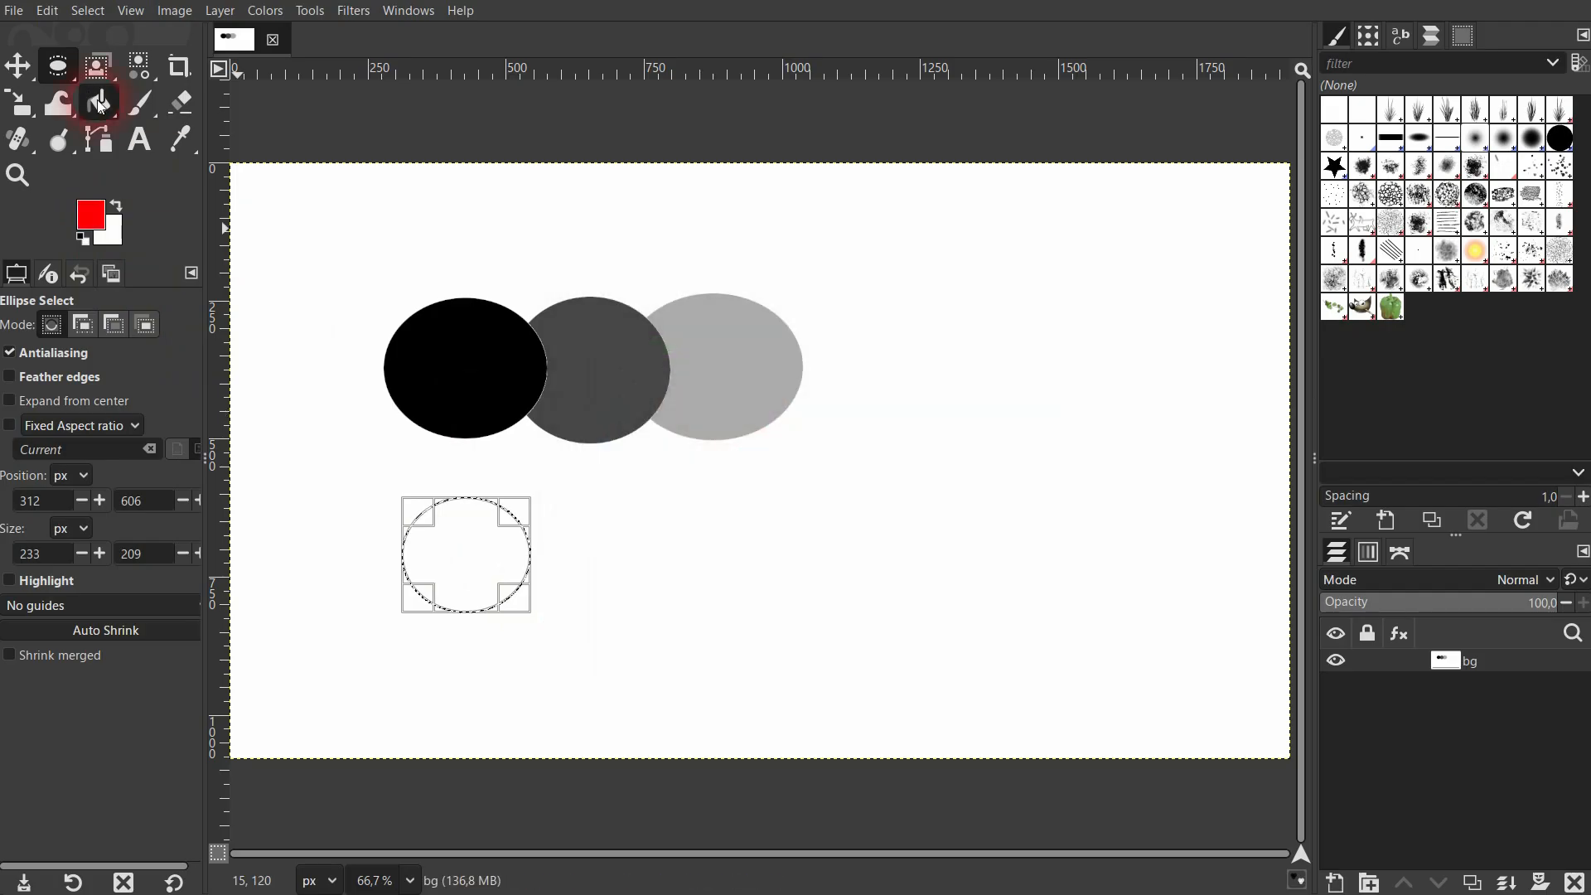
pyautogui.click(100, 106)
pyautogui.click(514, 557)
# Step: Add an ellipse of about 222 × 212 px overlapping the red ellipse's edge and fill it with medium red ae0000
pyautogui.click(58, 69)
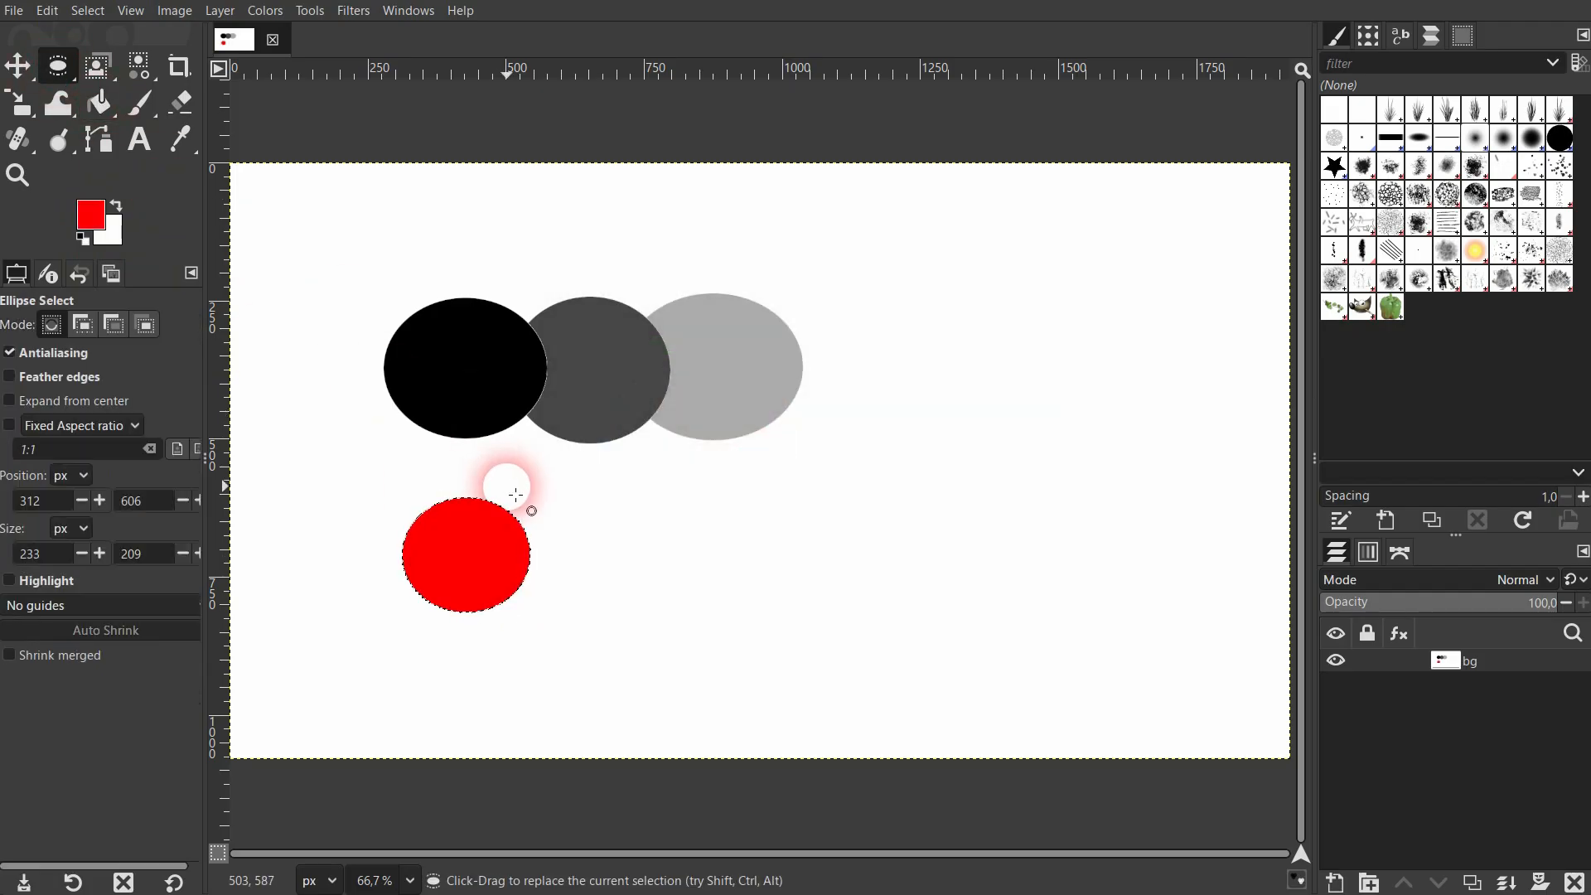
pyautogui.moveTo(505, 497); pyautogui.dragTo(636, 622)
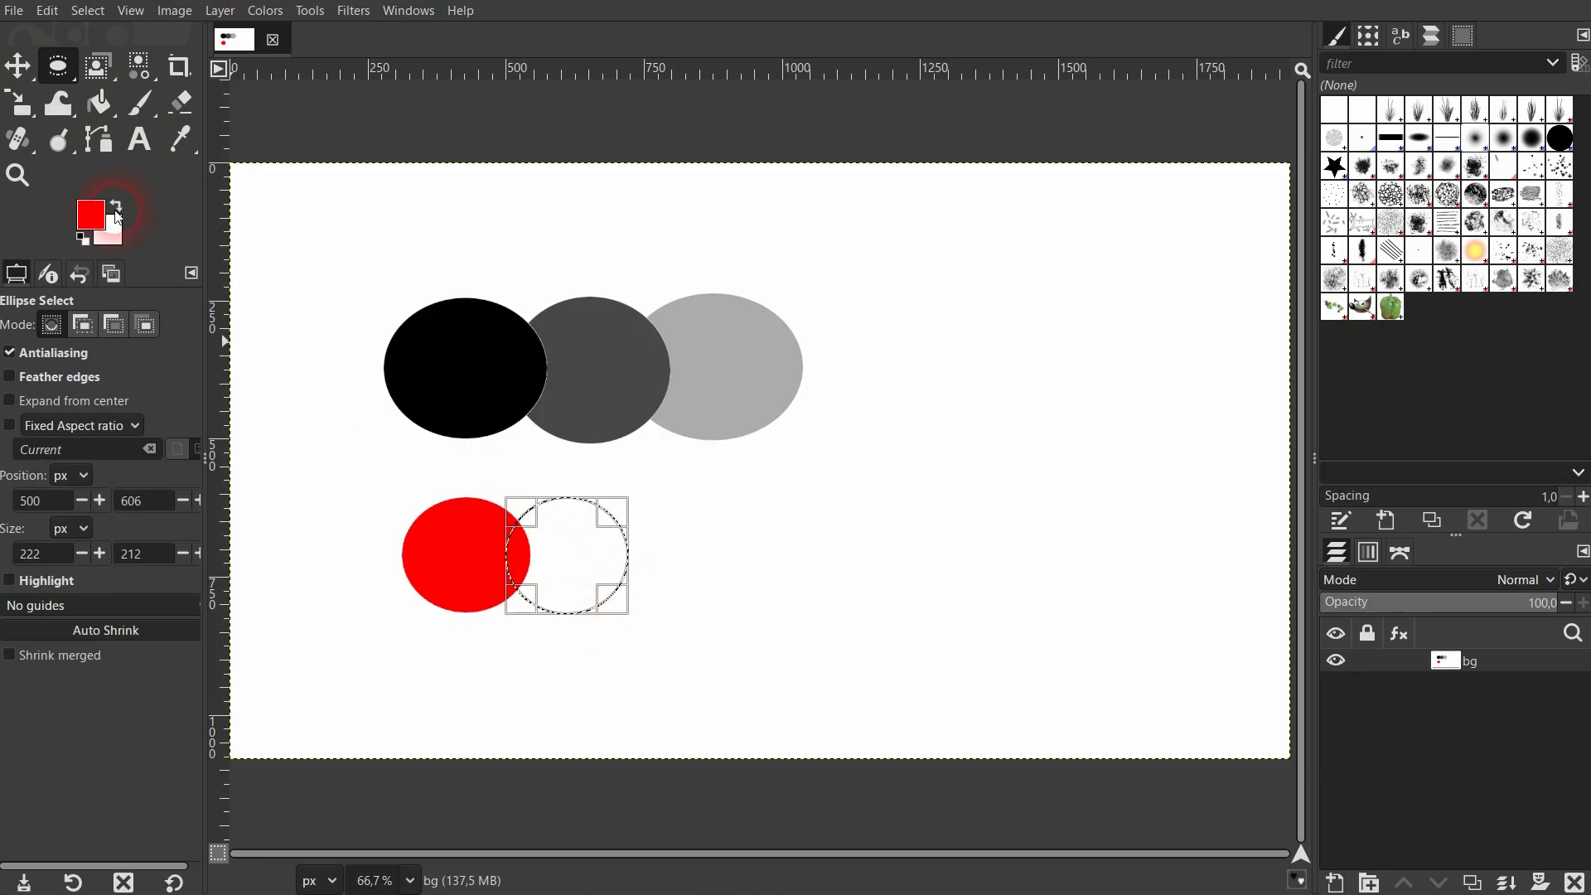
pyautogui.click(91, 214)
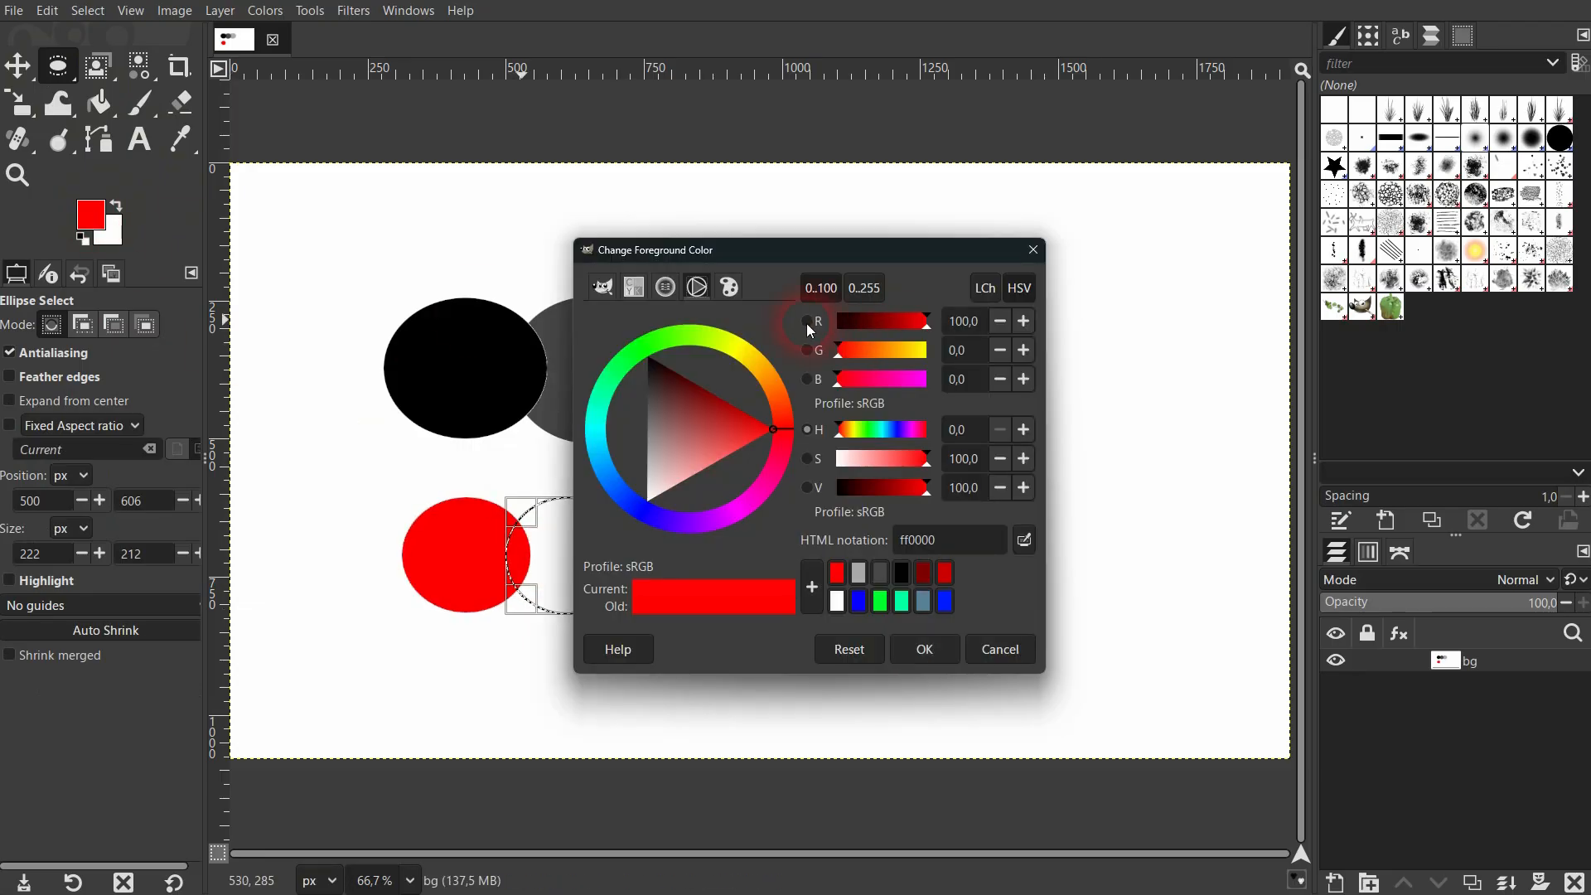
pyautogui.moveTo(917, 326); pyautogui.dragTo(975, 334)
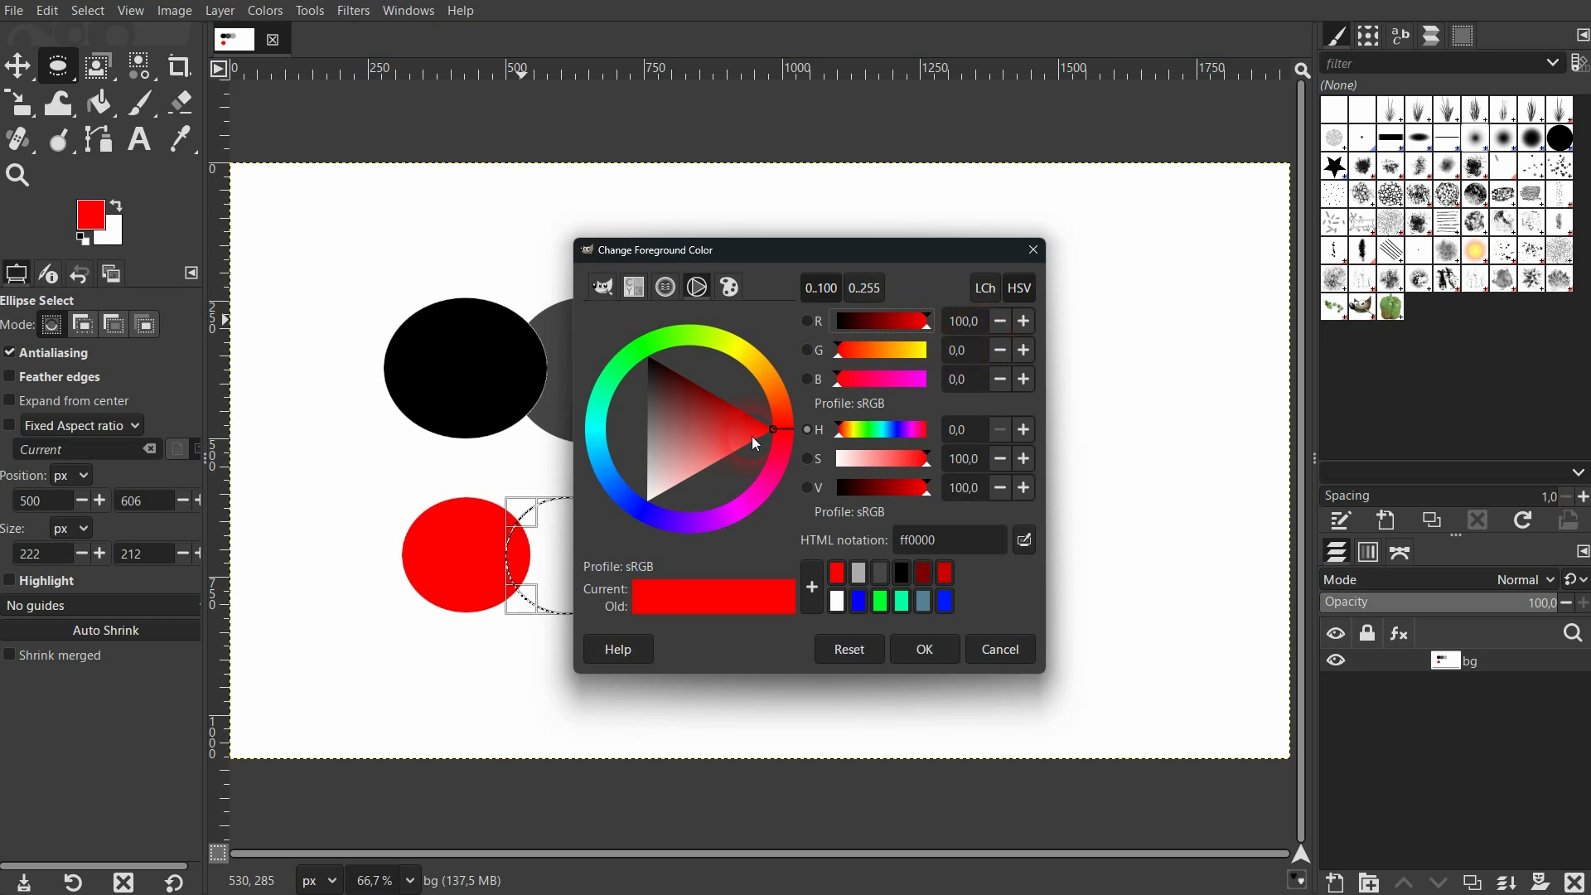
pyautogui.moveTo(754, 444)
pyautogui.mouseDown()
pyautogui.moveTo(714, 400)
pyautogui.moveTo(786, 416)
pyautogui.moveTo(733, 406)
pyautogui.mouseUp()
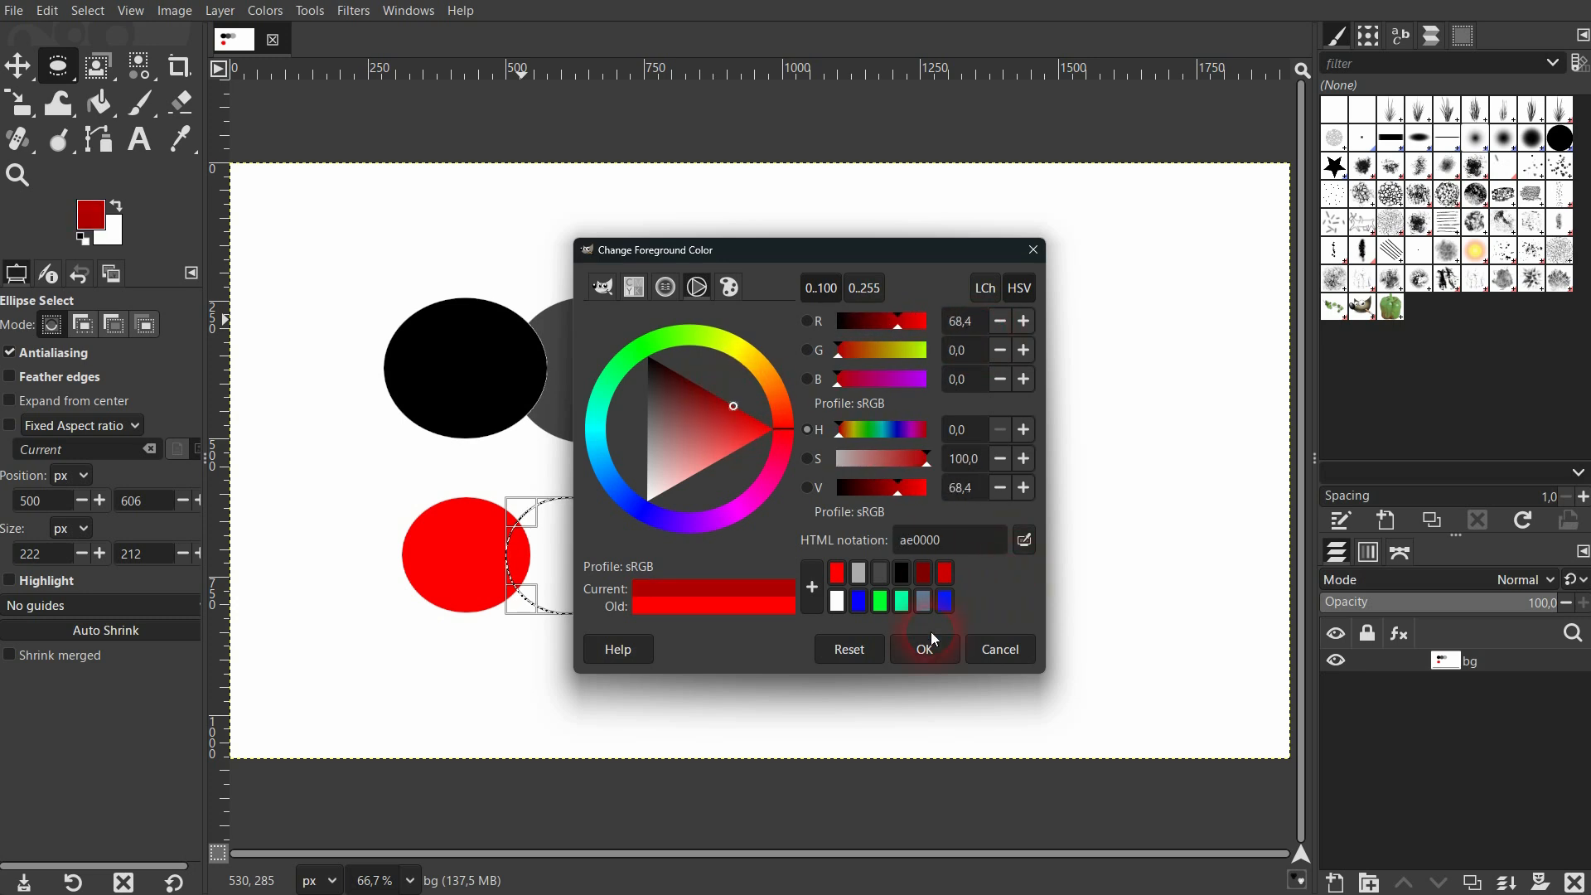
pyautogui.click(945, 651)
pyautogui.click(100, 103)
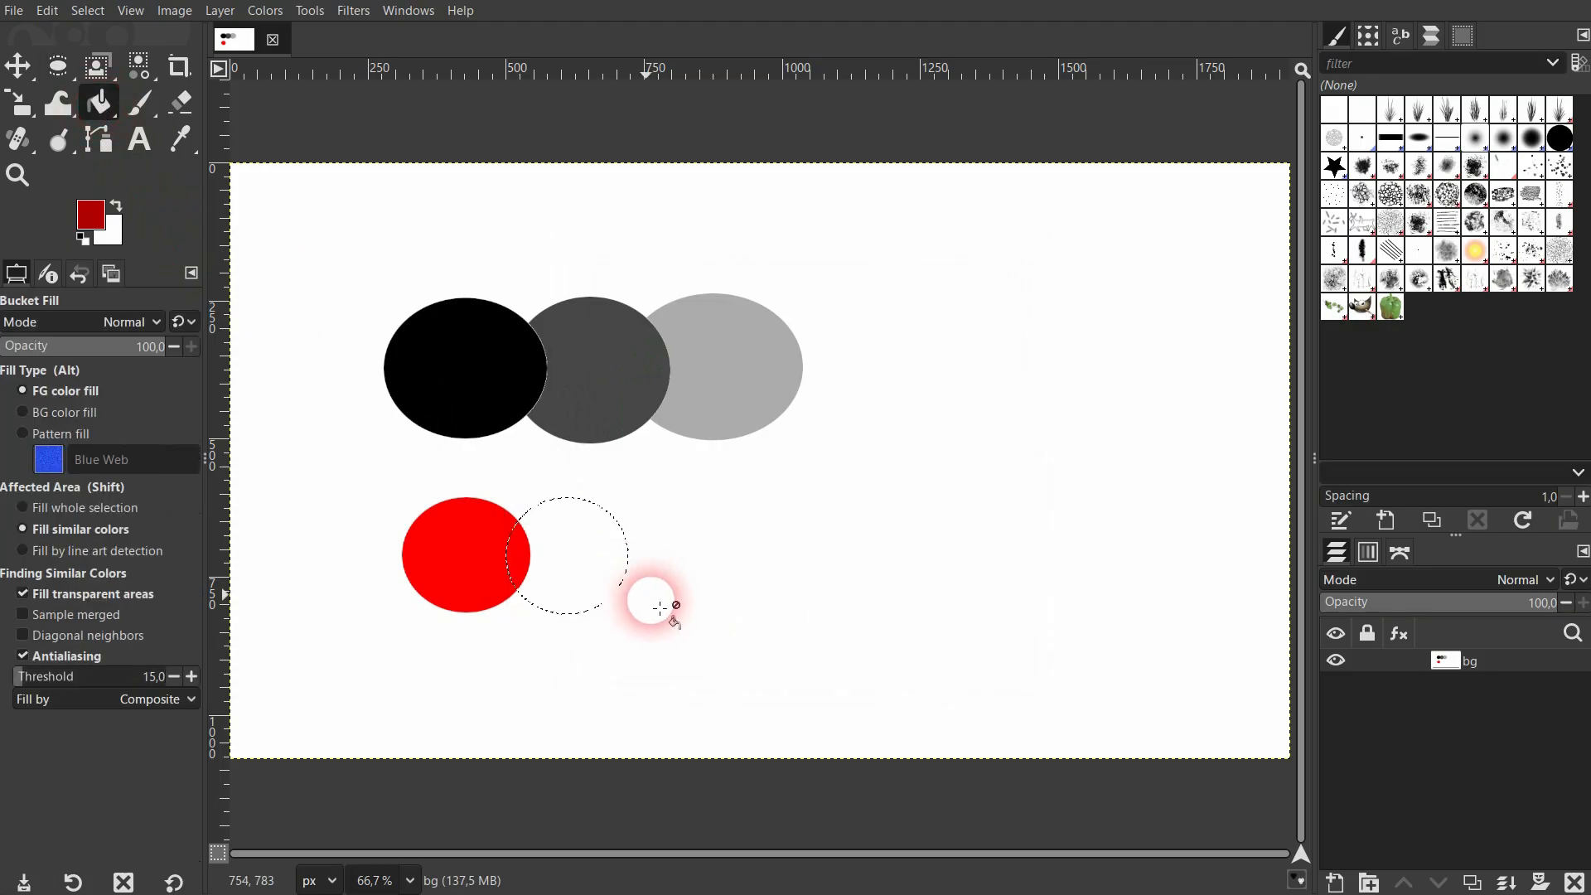
pyautogui.click(578, 580)
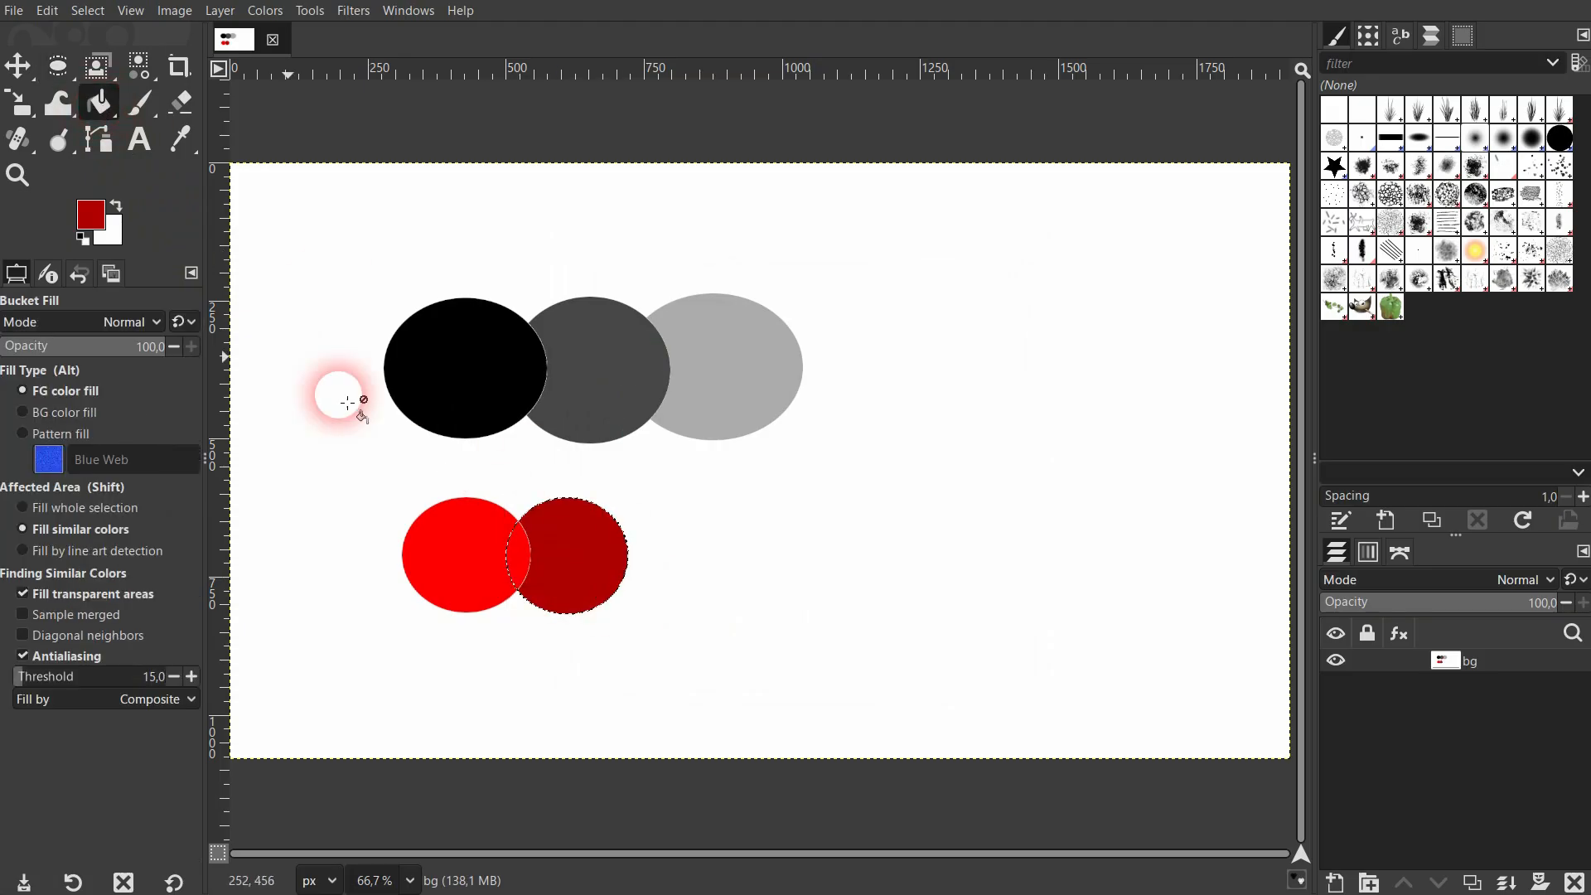
# Step: Add a third ellipse of about 258 × 189 px to the red row and fill it with dark red 630000
pyautogui.click(58, 66)
pyautogui.moveTo(606, 504); pyautogui.dragTo(750, 608)
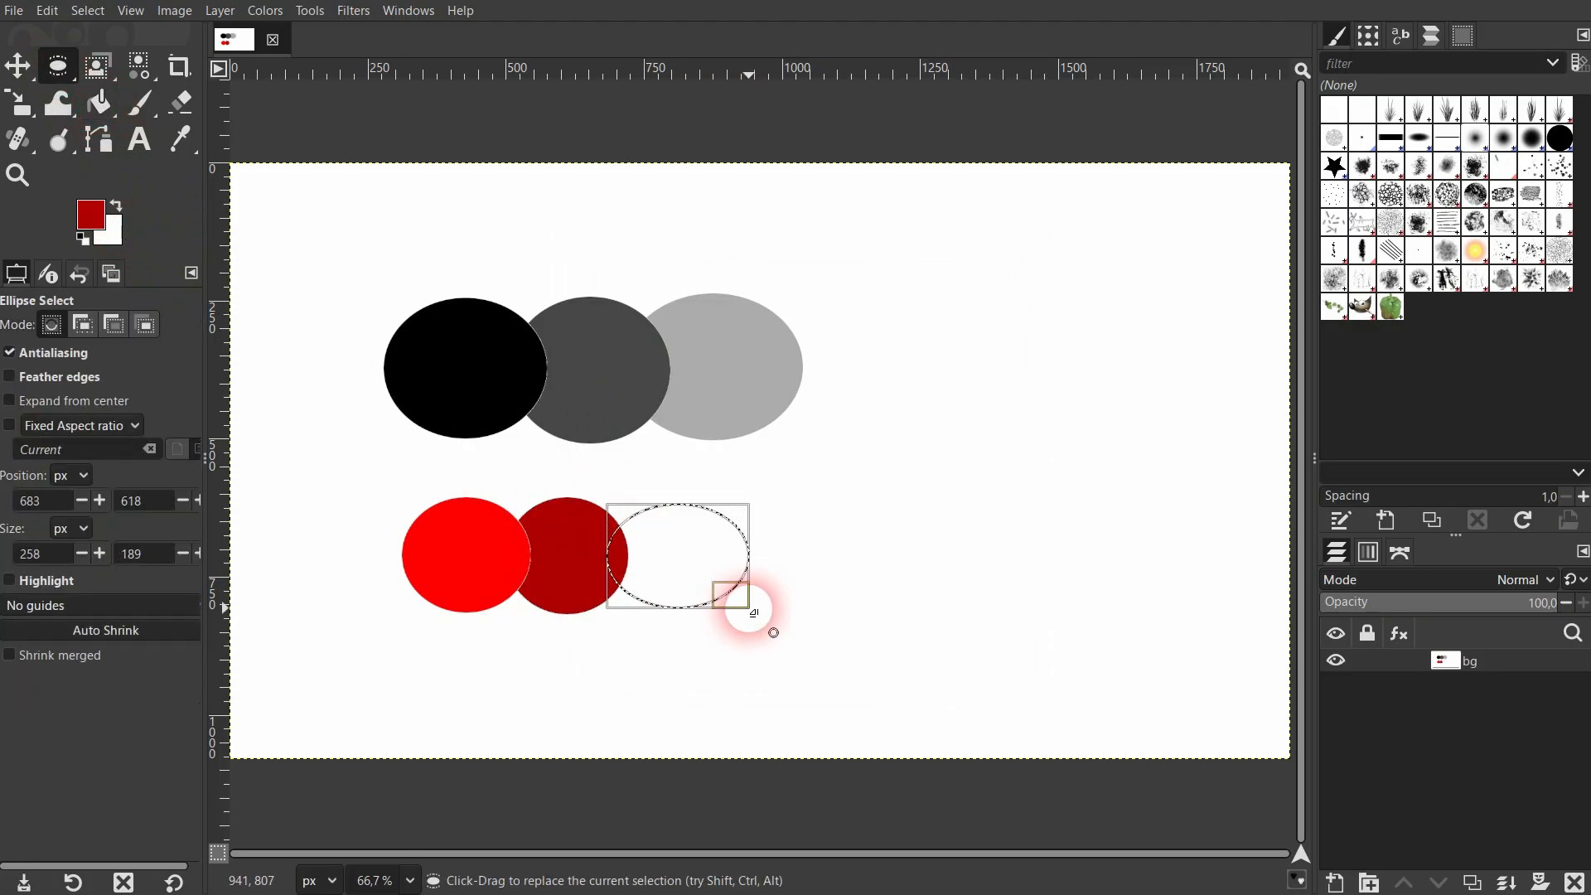
pyautogui.click(91, 214)
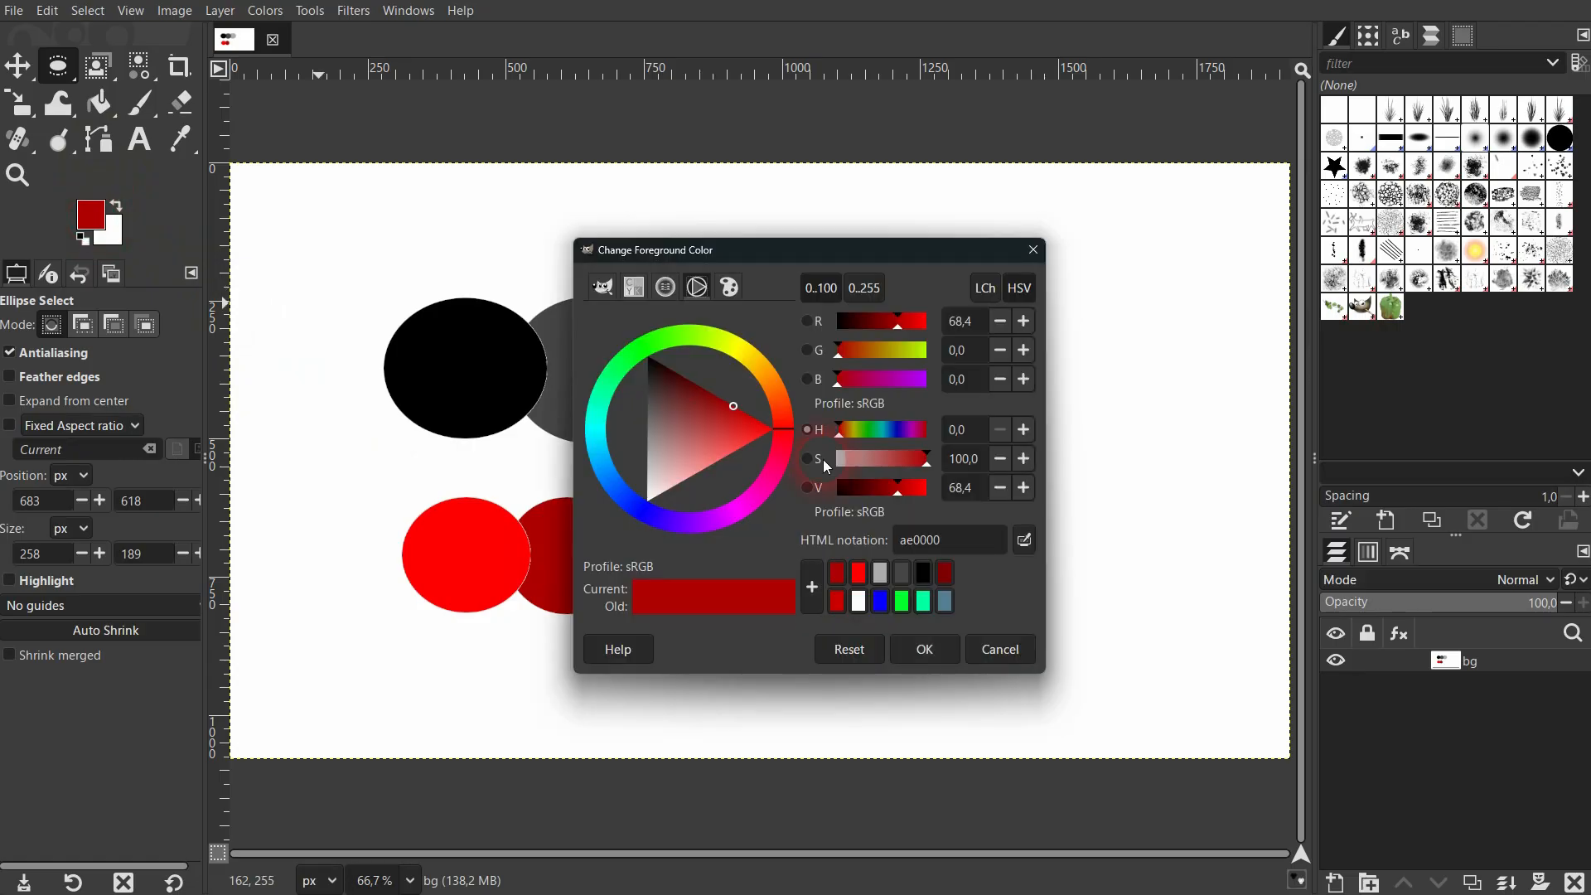
pyautogui.moveTo(731, 407); pyautogui.dragTo(712, 391)
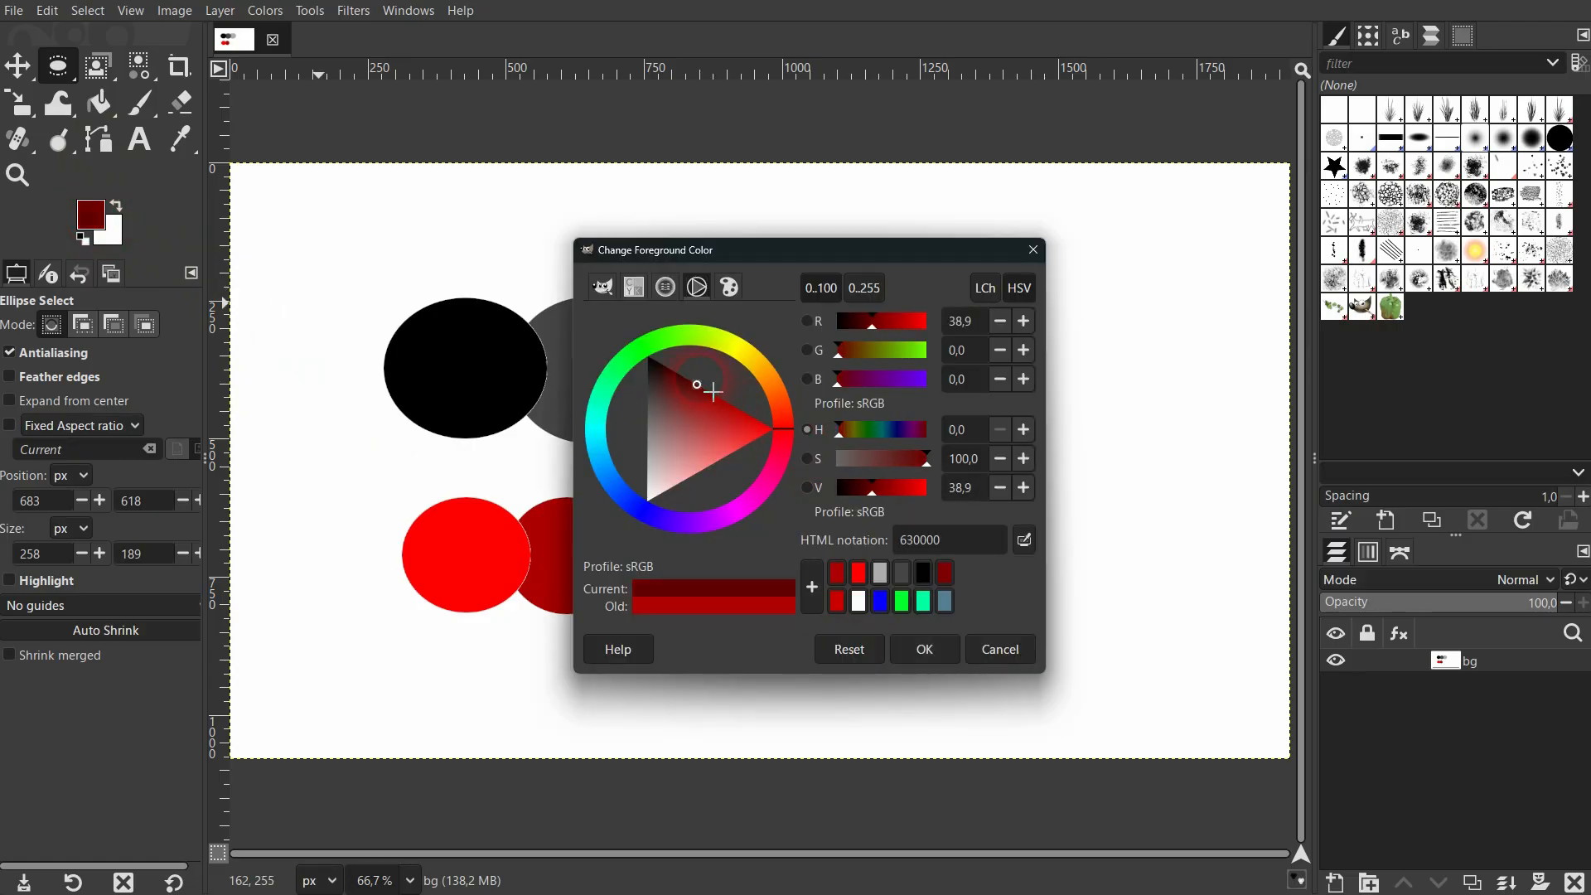
pyautogui.click(941, 643)
pyautogui.click(98, 103)
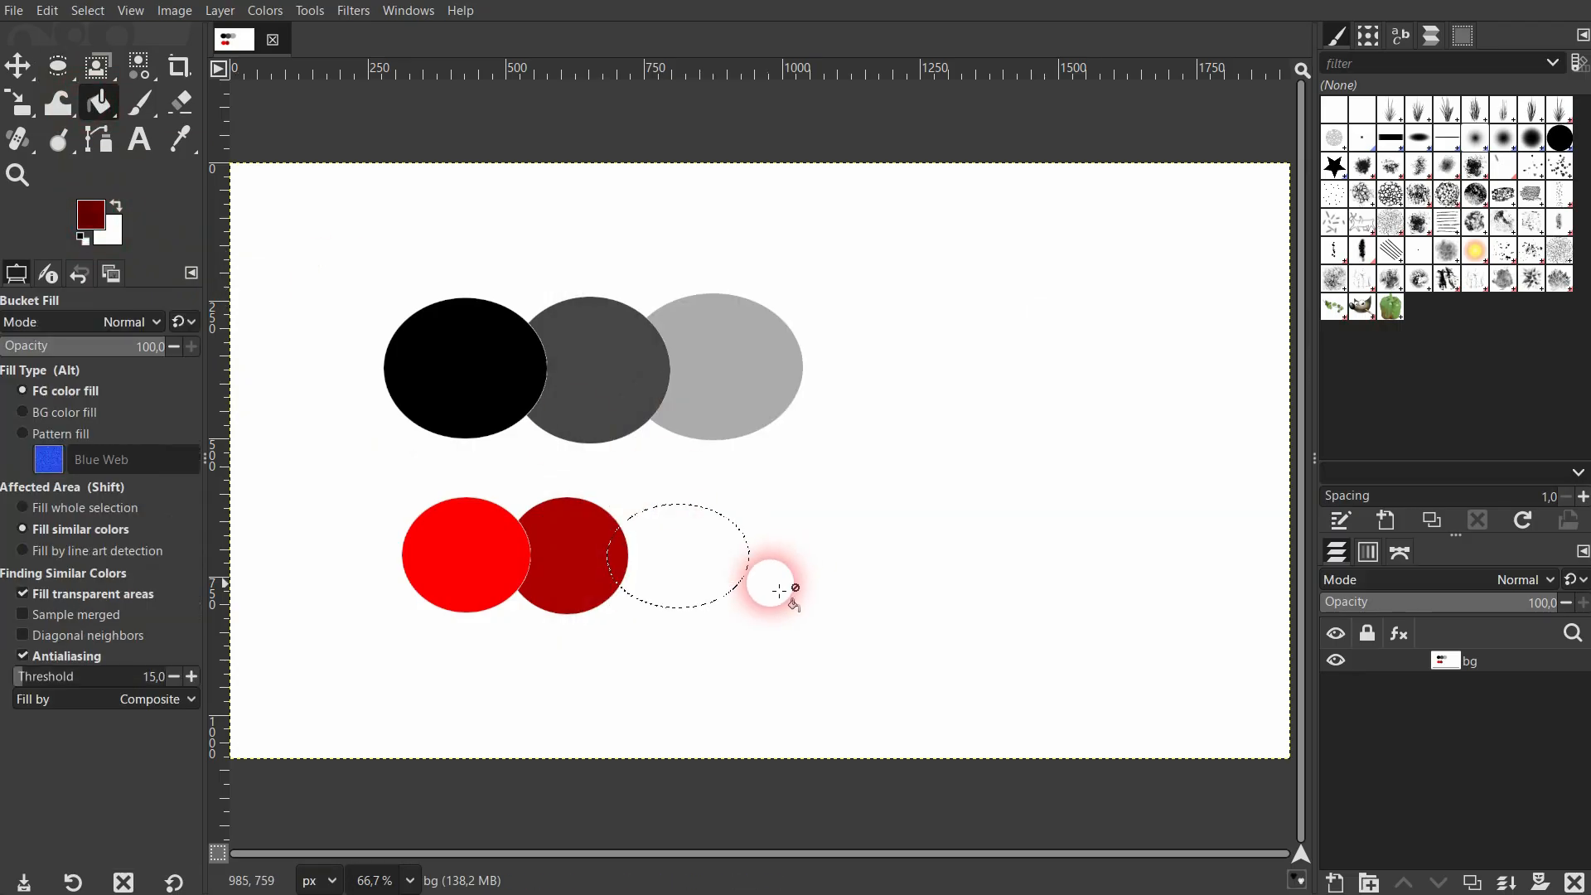
pyautogui.click(688, 568)
# Step: Clear the selection and use Select by Color to sample the bright red and medium red ellipses
pyautogui.click(18, 66)
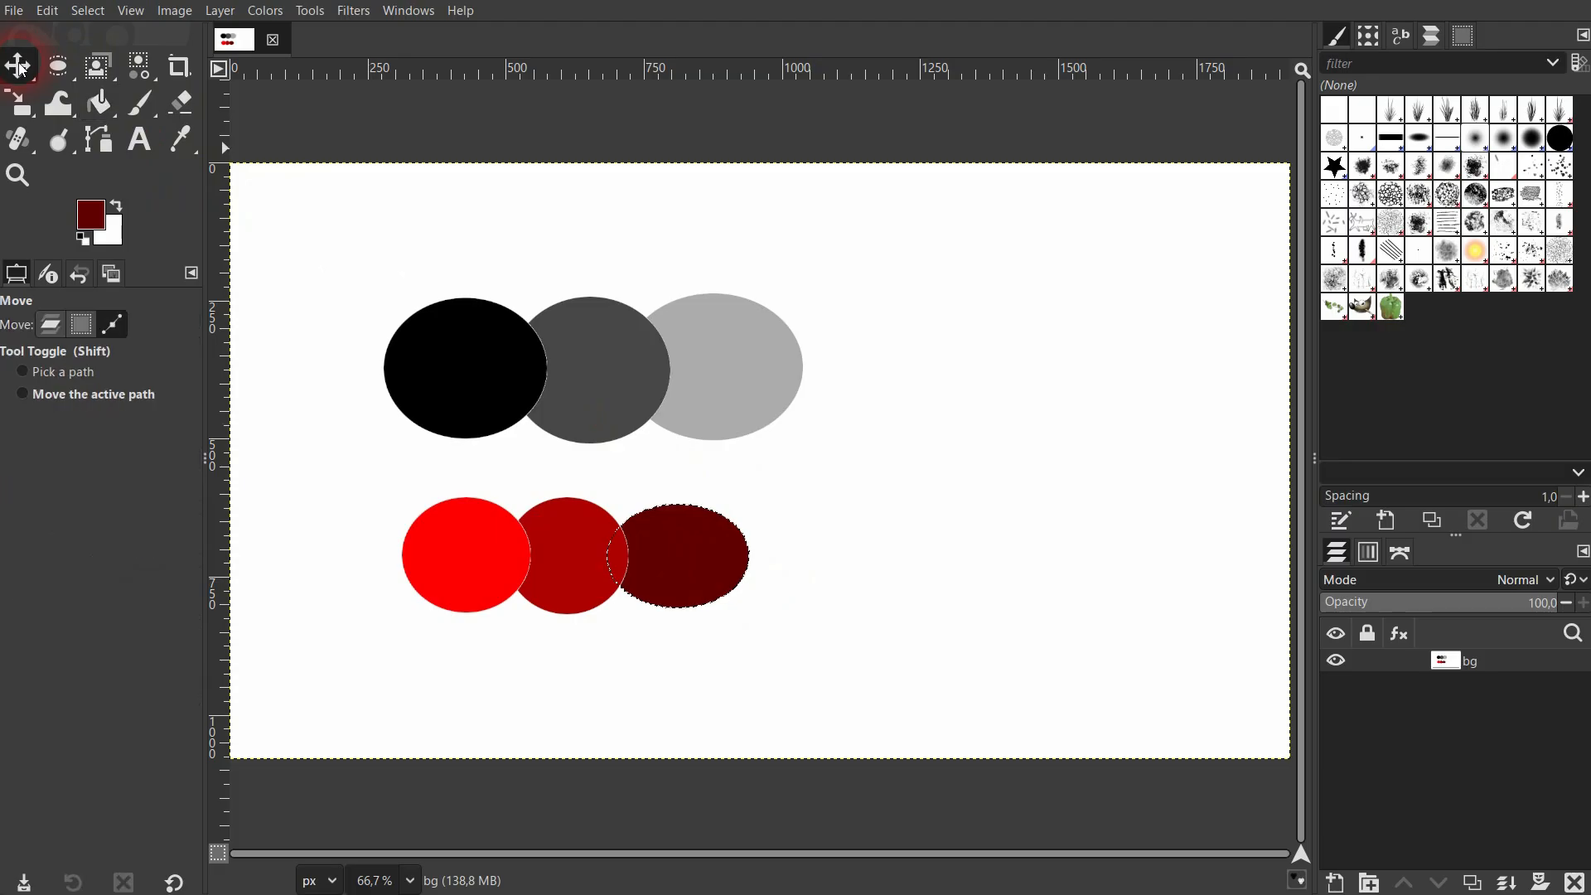
pyautogui.hotkey('ctrl', 'shift', 'a')
pyautogui.click(88, 11)
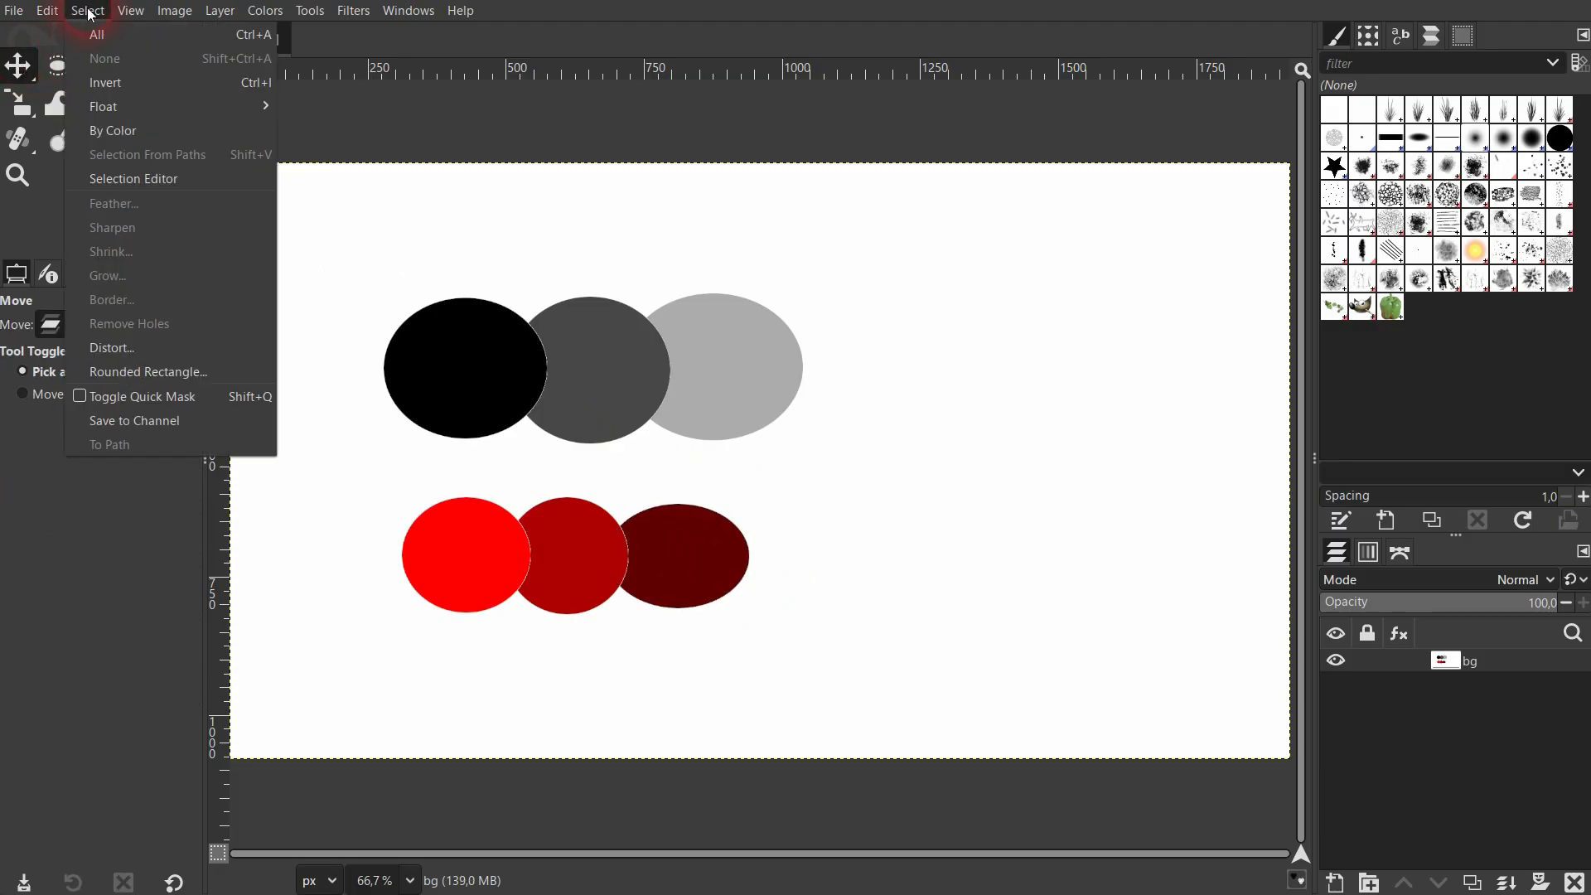
pyautogui.click(78, 544)
pyautogui.click(137, 67)
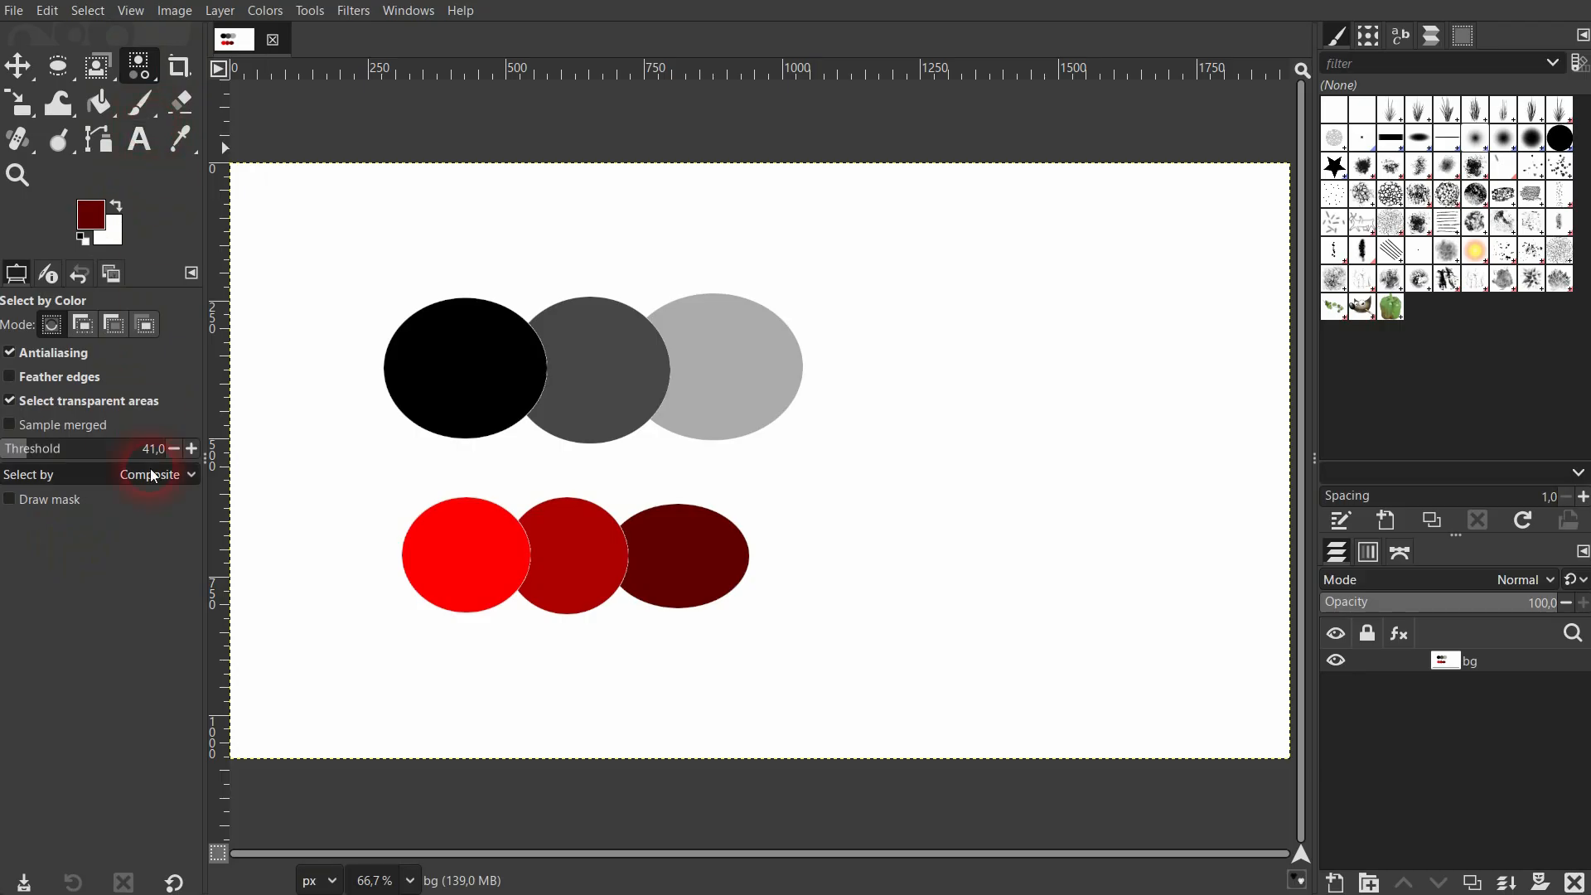
pyautogui.click(471, 582)
pyautogui.click(586, 568)
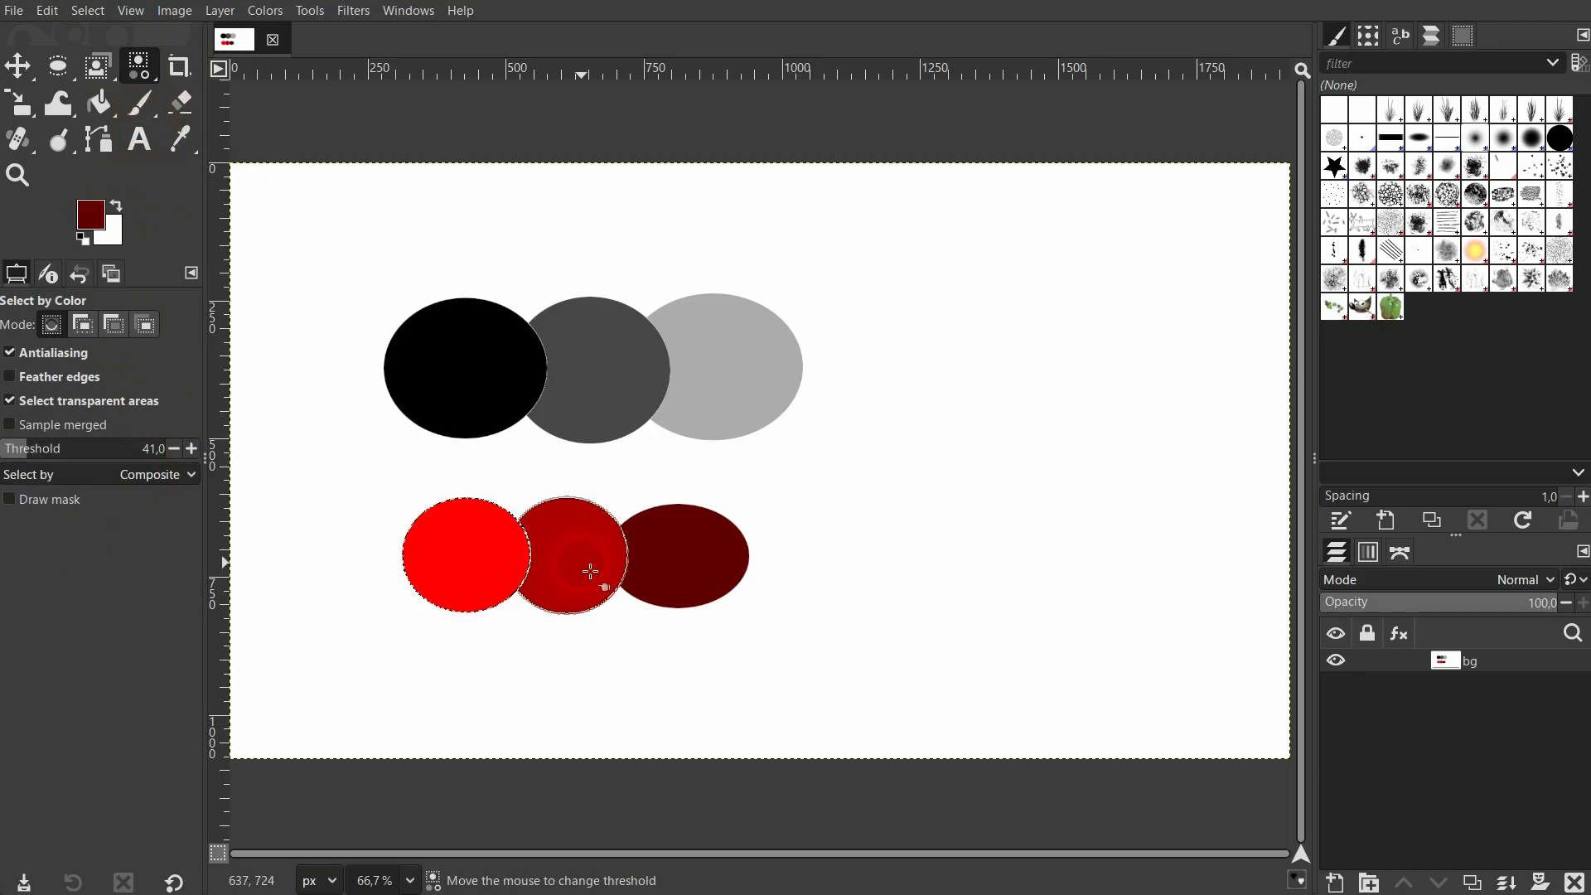
pyautogui.click(497, 551)
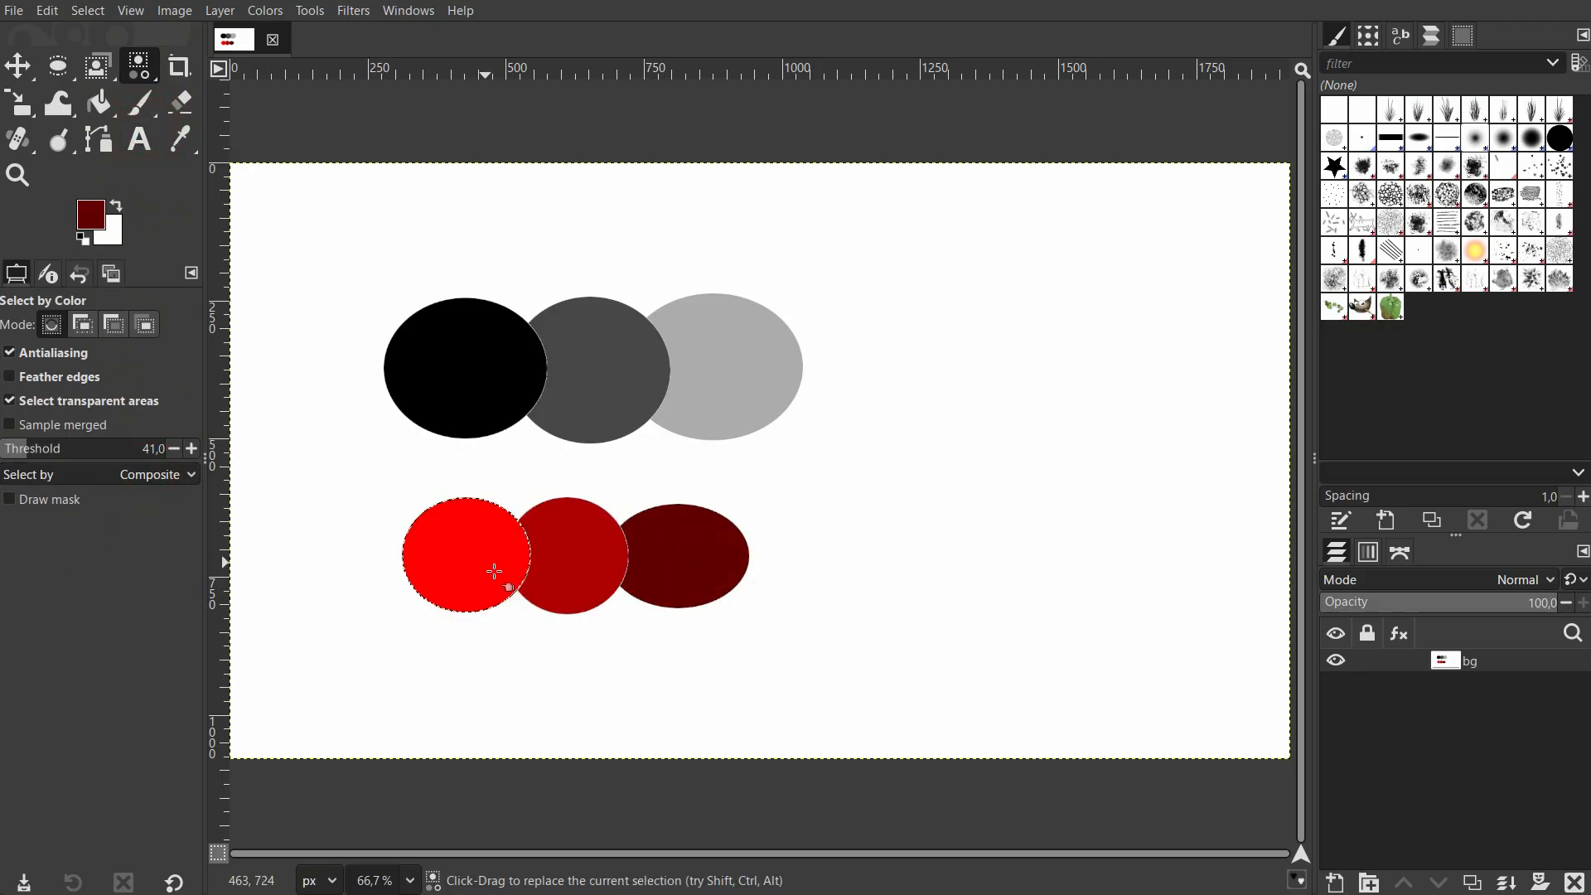
# Step: Set the color selection criterion to Red and sample the bright red and darkest red ellipses
pyautogui.click(169, 474)
pyautogui.click(160, 501)
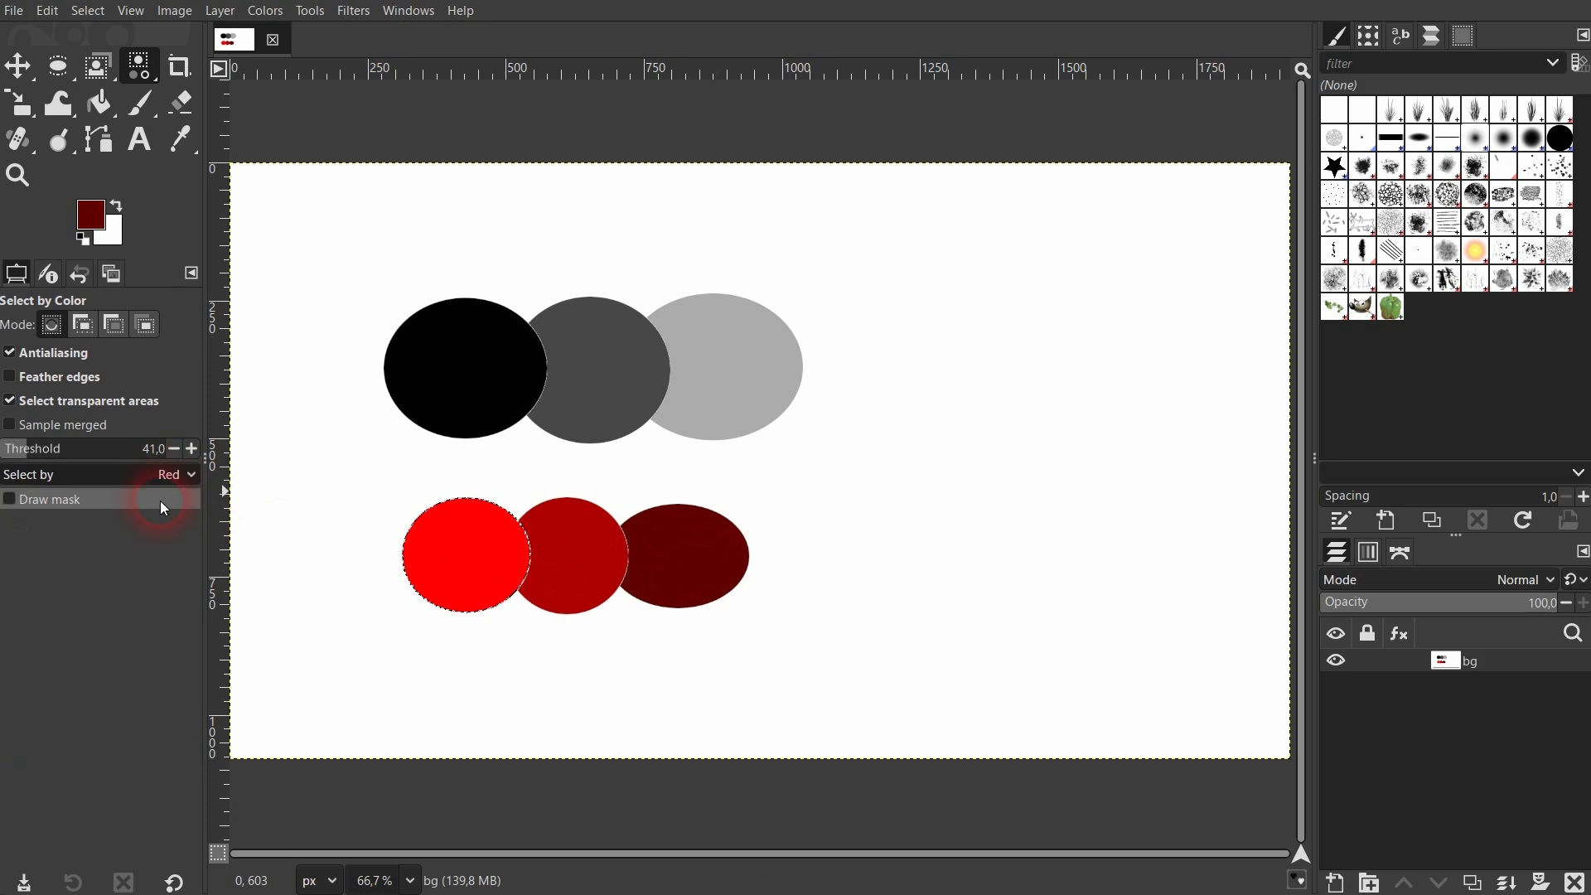
pyautogui.click(496, 576)
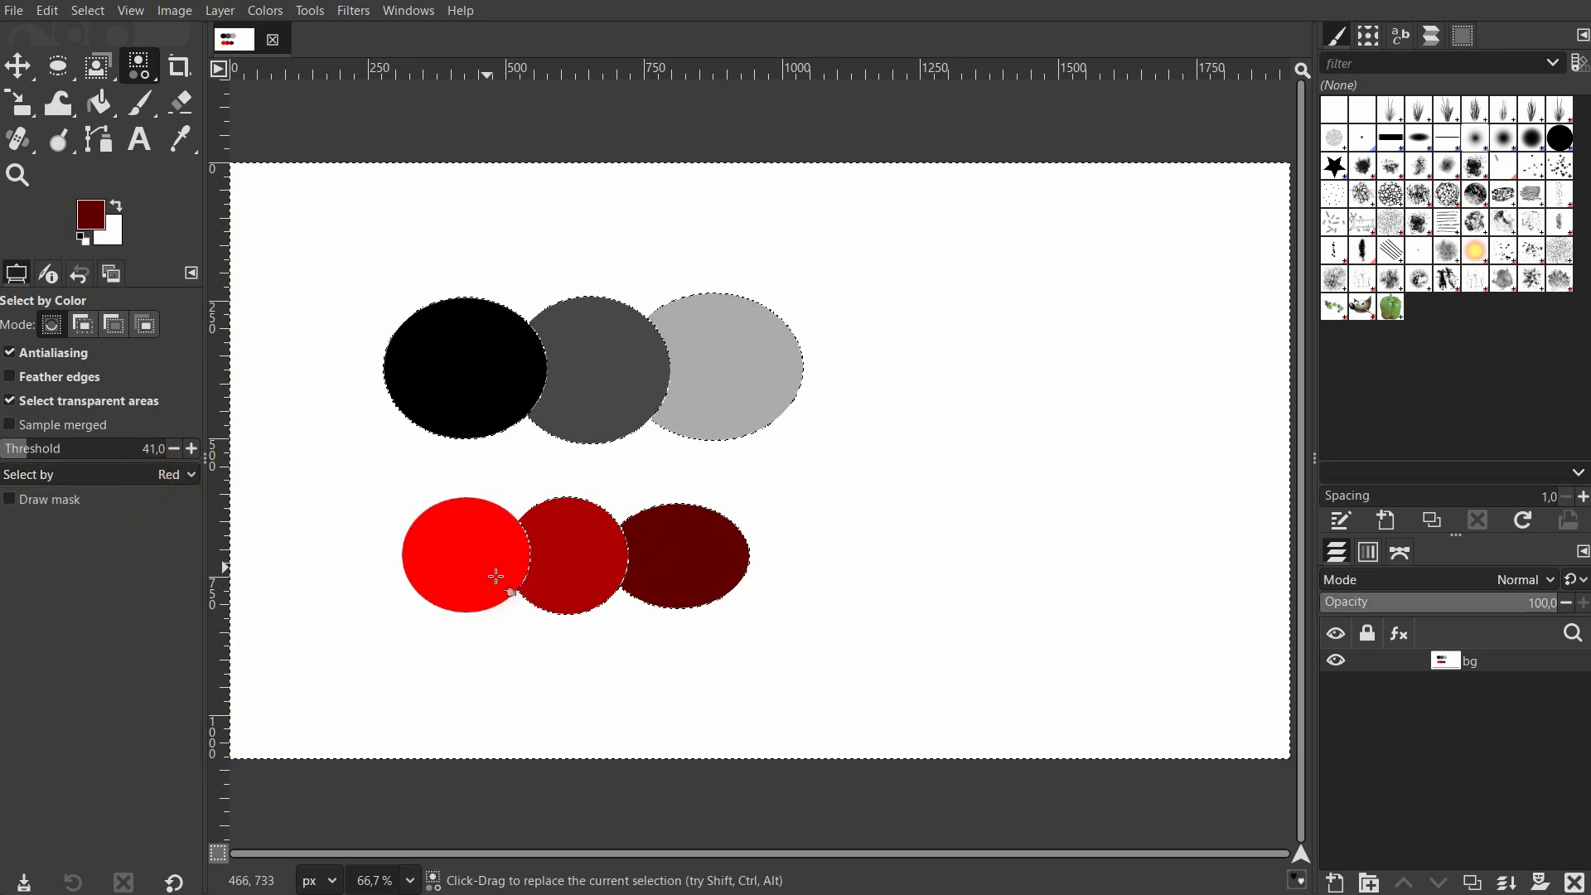
pyautogui.click(701, 574)
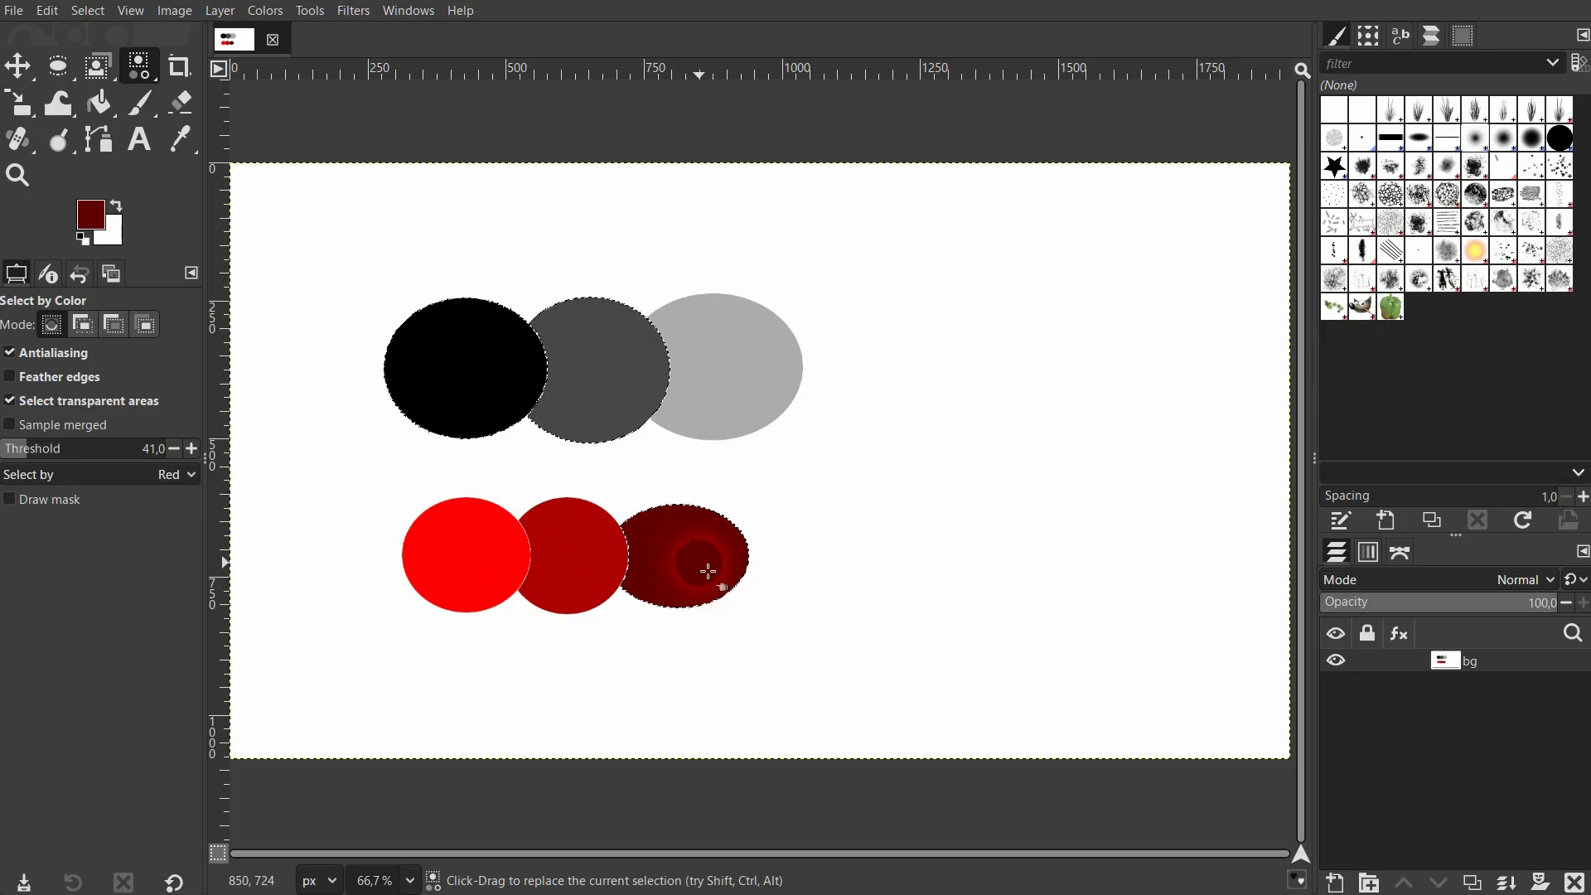
# Step: Set the color selection criterion to Green and sample the bright red ellipse
pyautogui.click(170, 474)
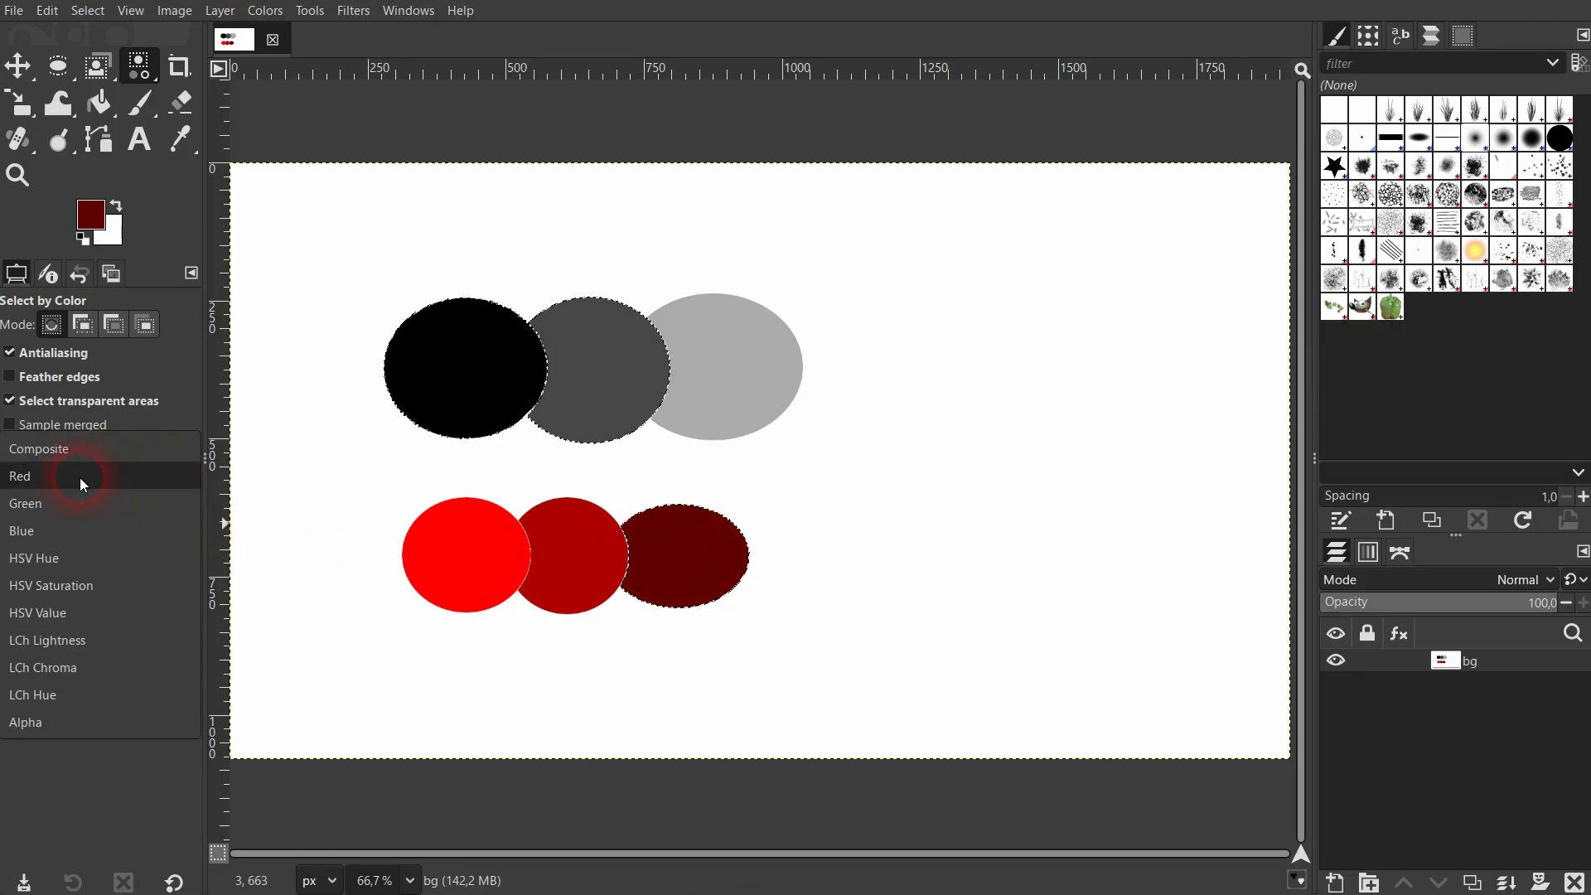
pyautogui.click(81, 509)
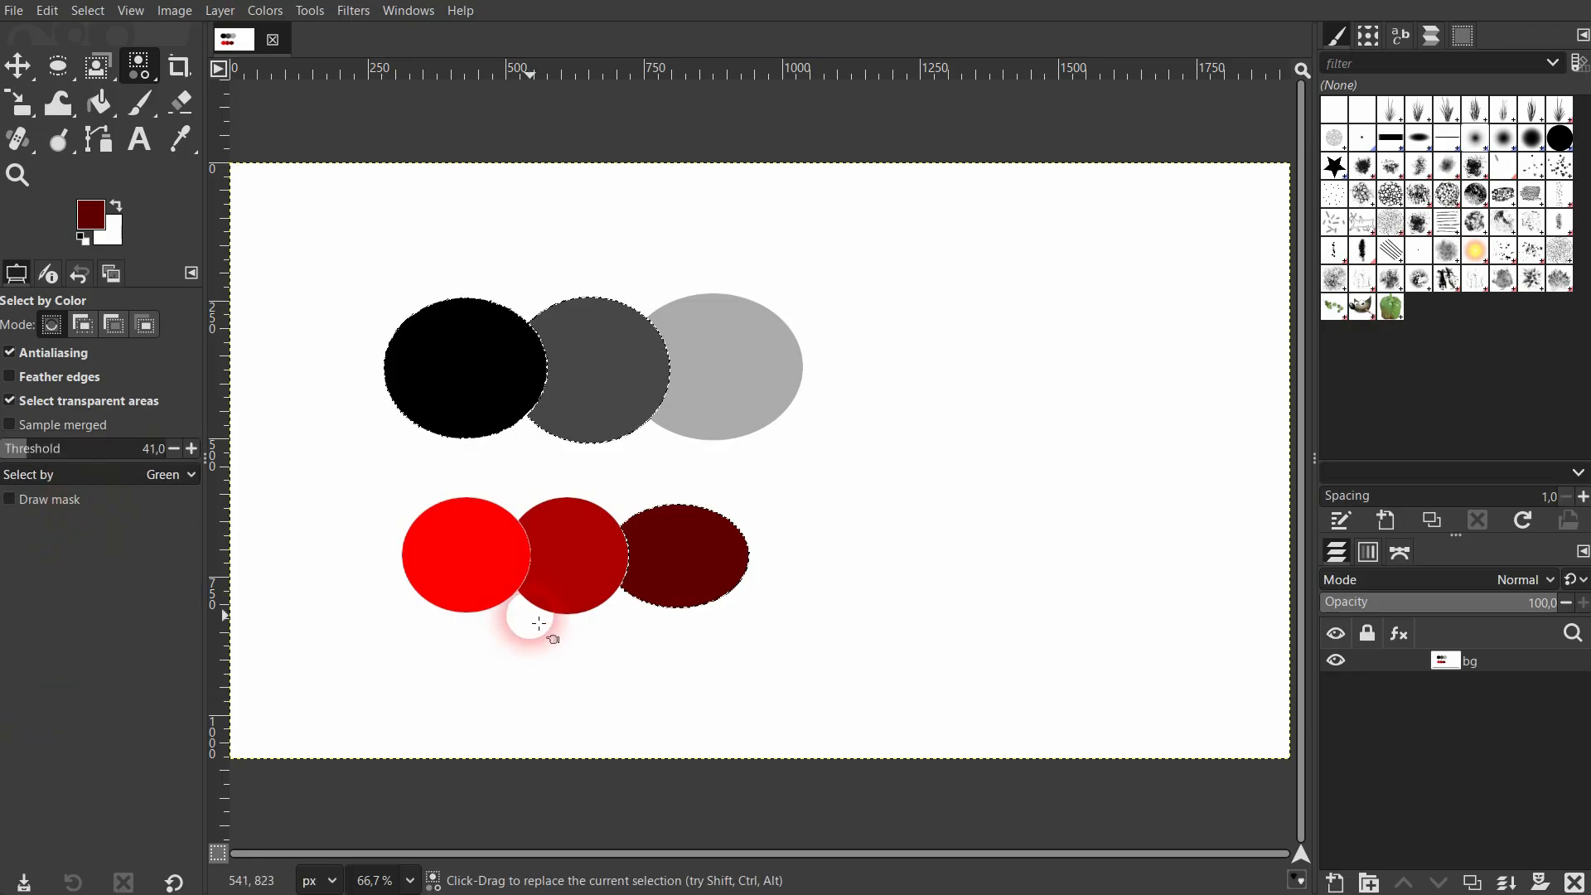
pyautogui.click(473, 559)
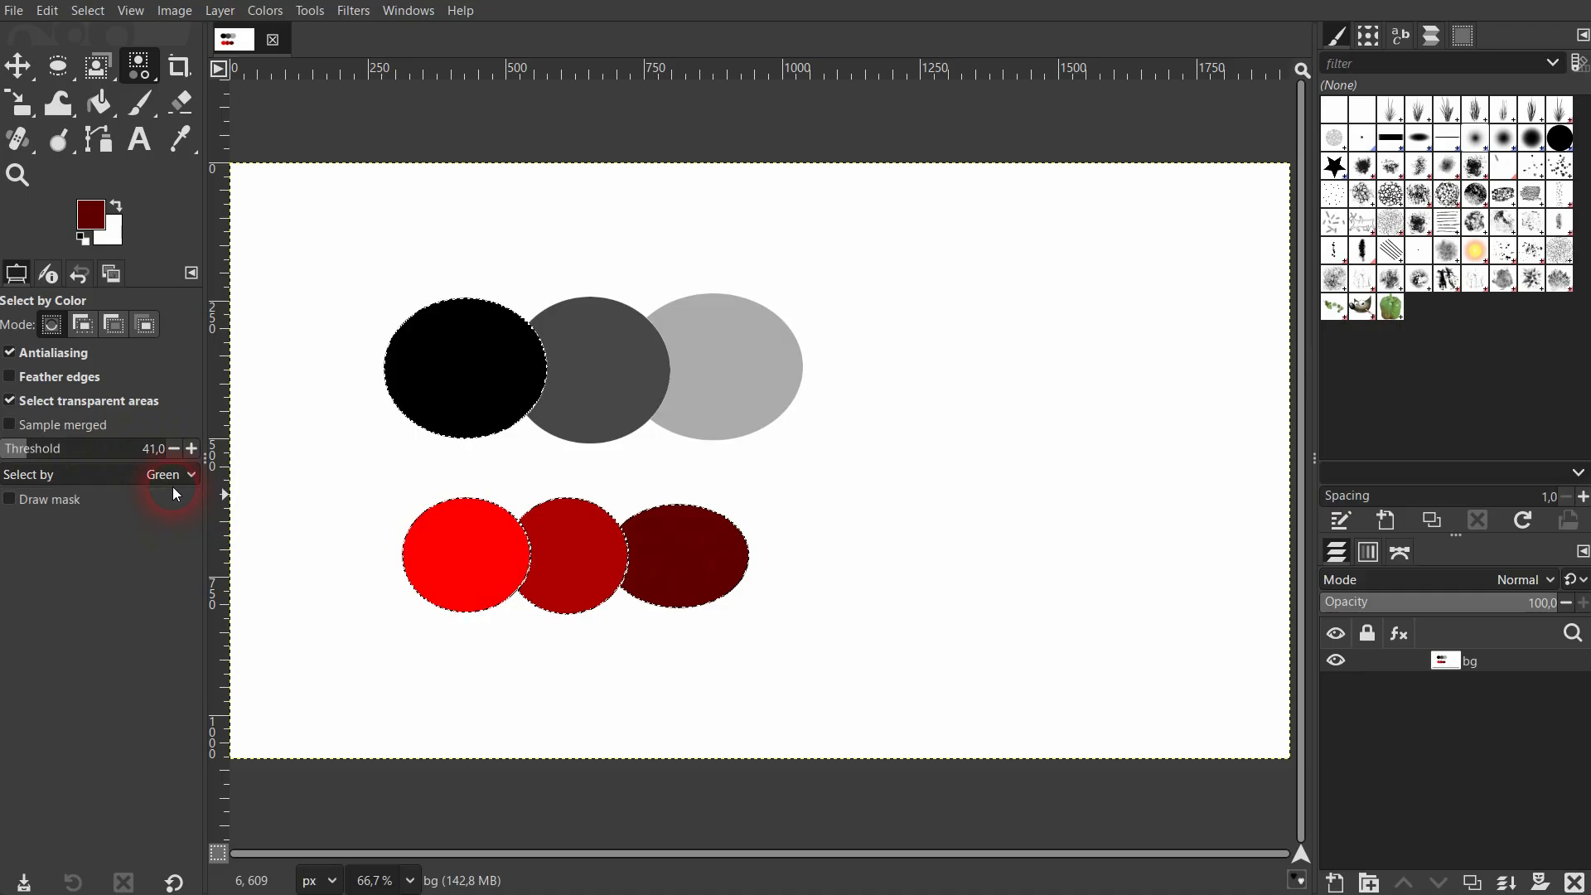
# Step: Try lighter and darker reds as the foreground color to compare their channel values, and discard the change
pyautogui.click(90, 214)
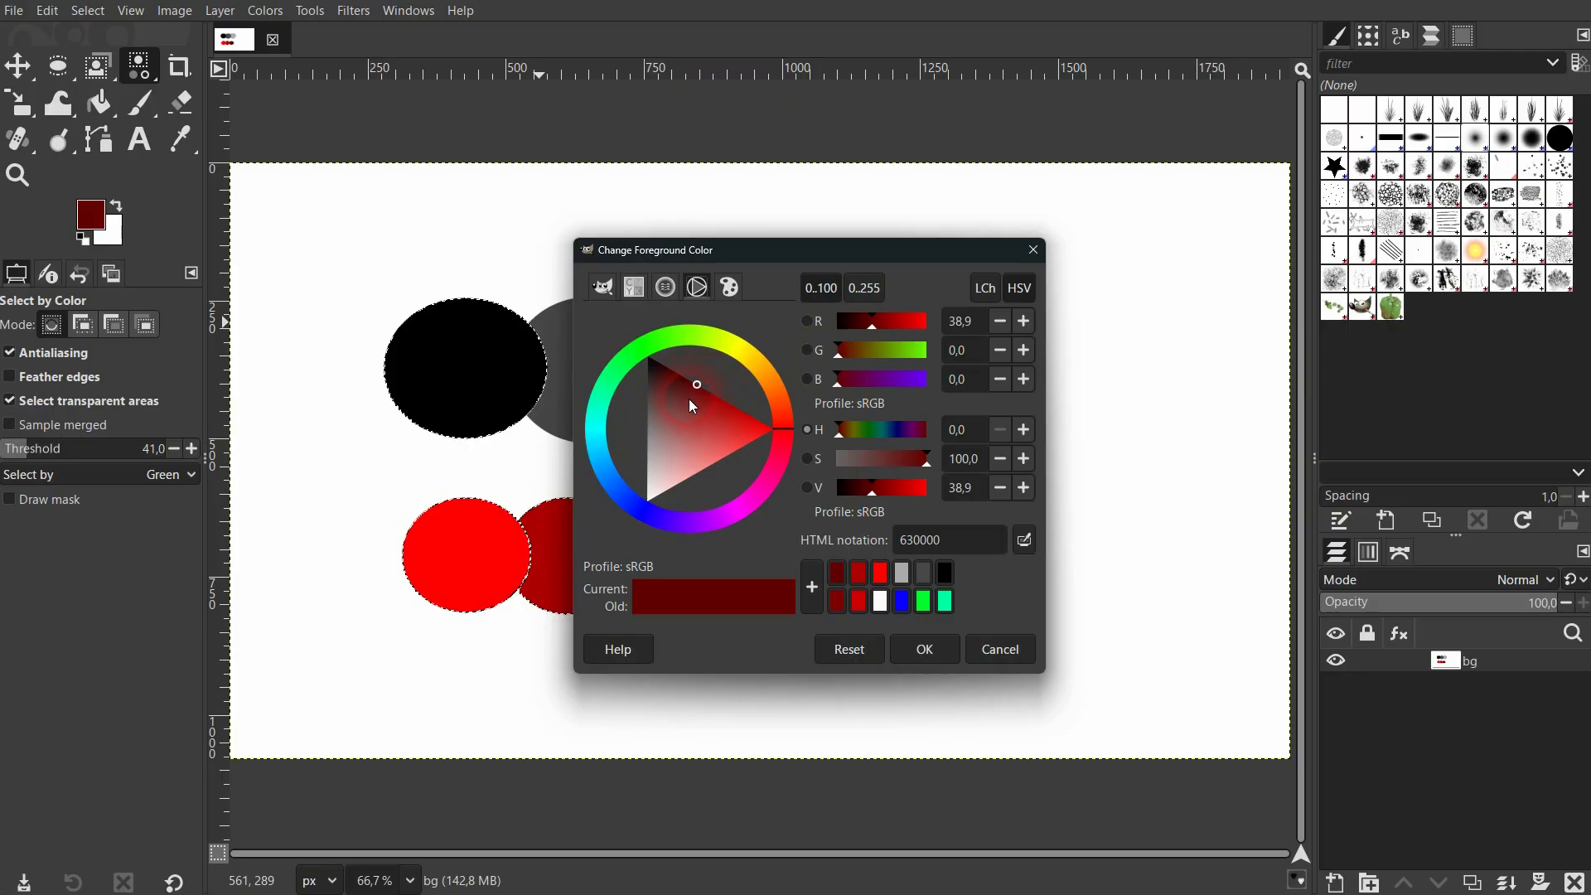
pyautogui.moveTo(693, 390)
pyautogui.mouseDown()
pyautogui.moveTo(743, 401)
pyautogui.moveTo(728, 358)
pyautogui.moveTo(742, 405)
pyautogui.moveTo(738, 356)
pyautogui.moveTo(765, 373)
pyautogui.mouseUp()
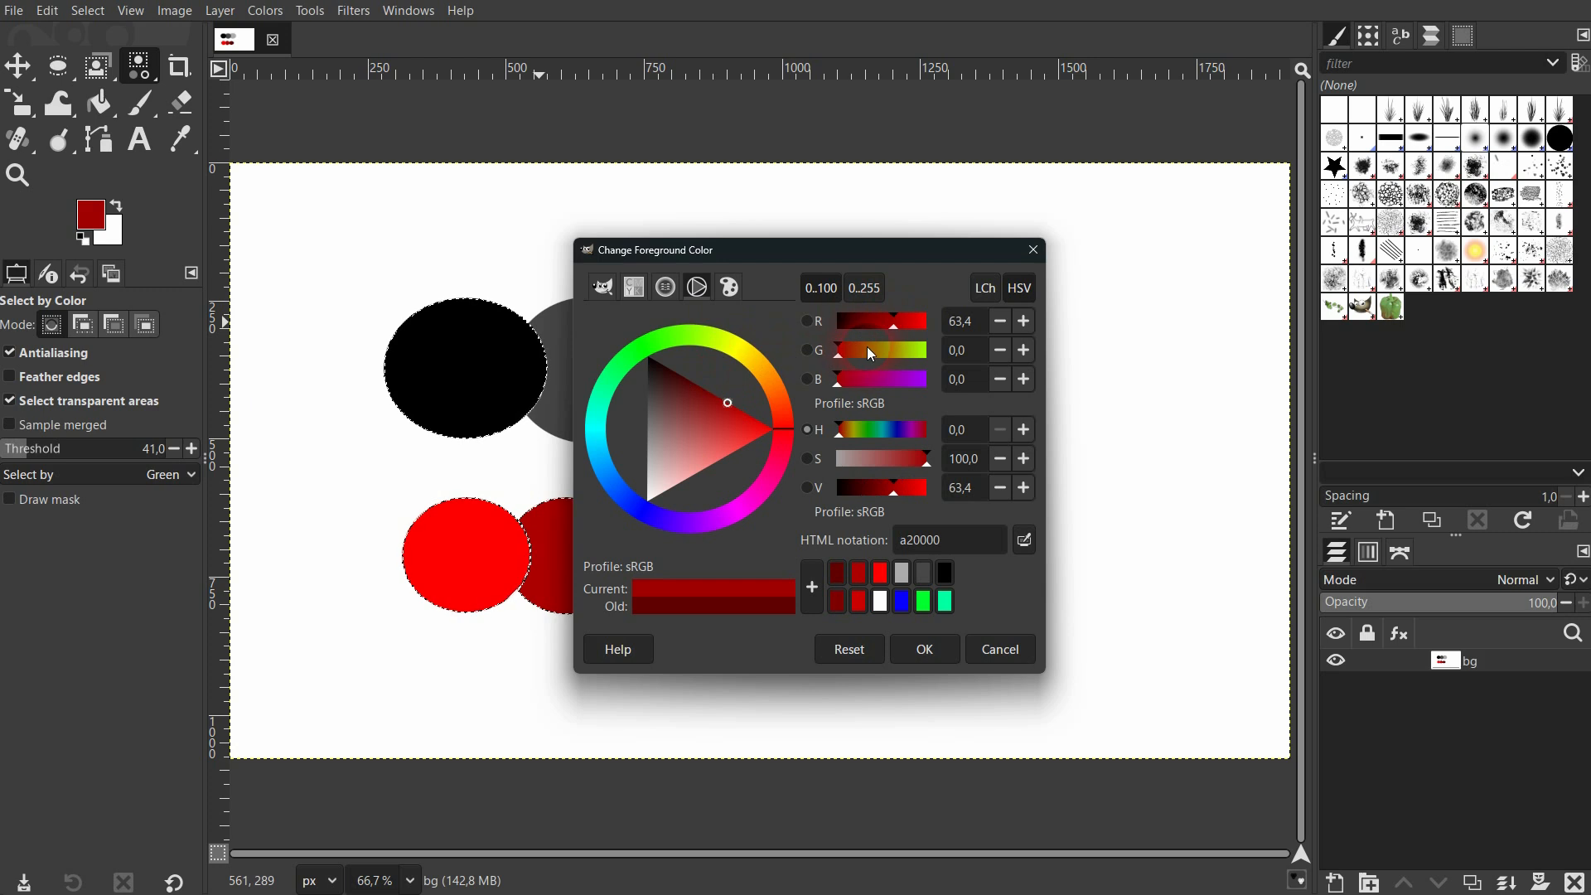
pyautogui.moveTo(706, 431)
pyautogui.mouseDown()
pyautogui.moveTo(753, 415)
pyautogui.moveTo(710, 376)
pyautogui.moveTo(779, 419)
pyautogui.moveTo(721, 369)
pyautogui.moveTo(701, 387)
pyautogui.mouseUp()
pyautogui.click(999, 642)
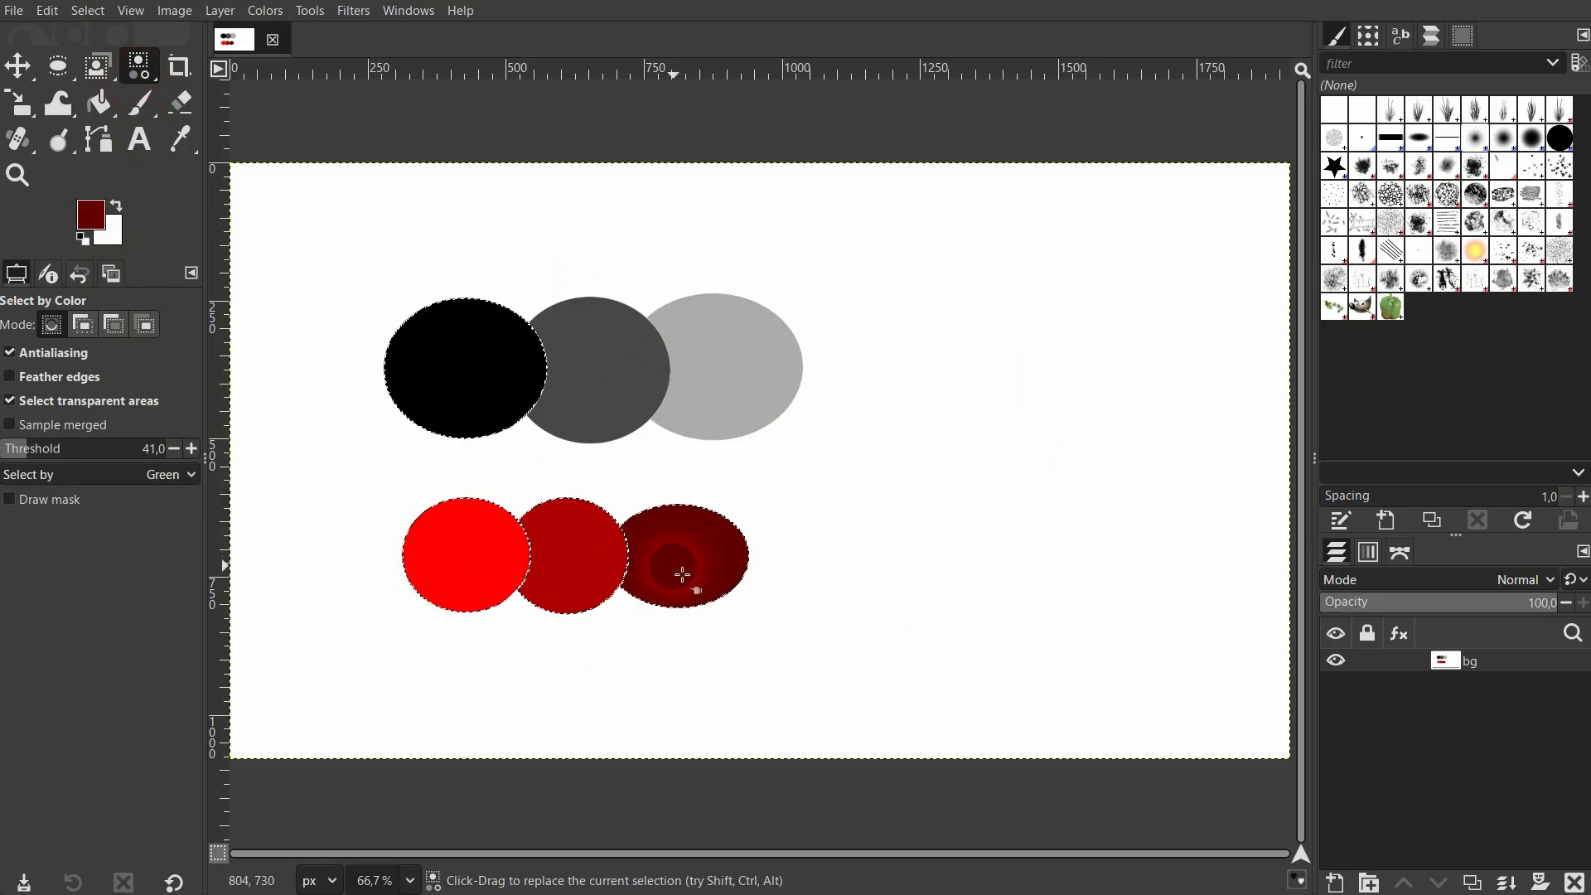
# Step: Switch the color selection criterion to Blue, and return it to Red to sample the bright red ellipse
pyautogui.click(152, 474)
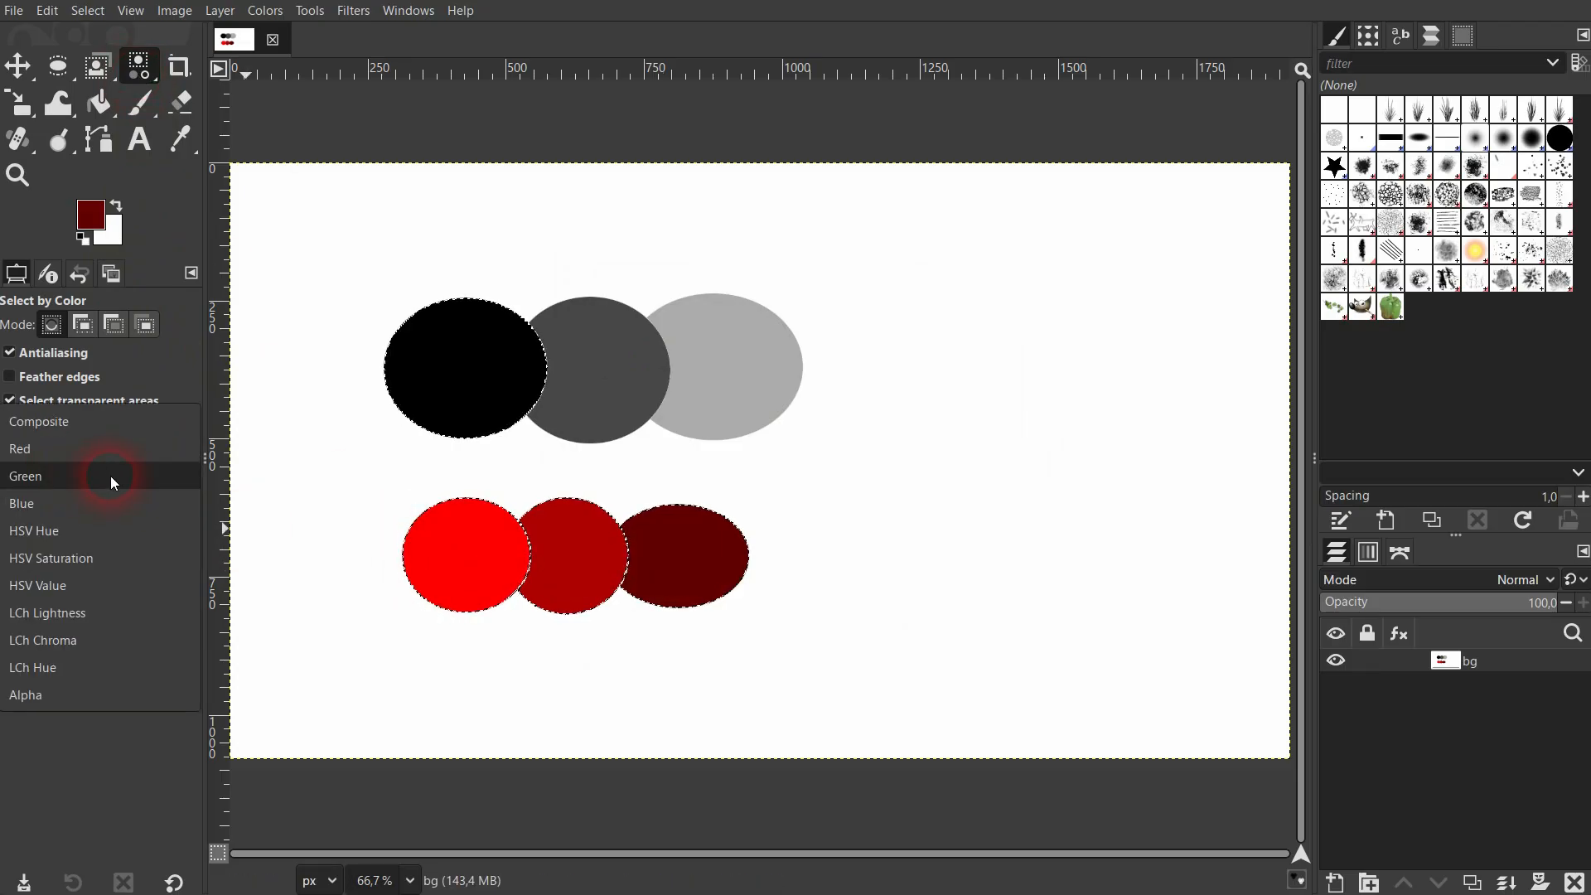
pyautogui.click(111, 503)
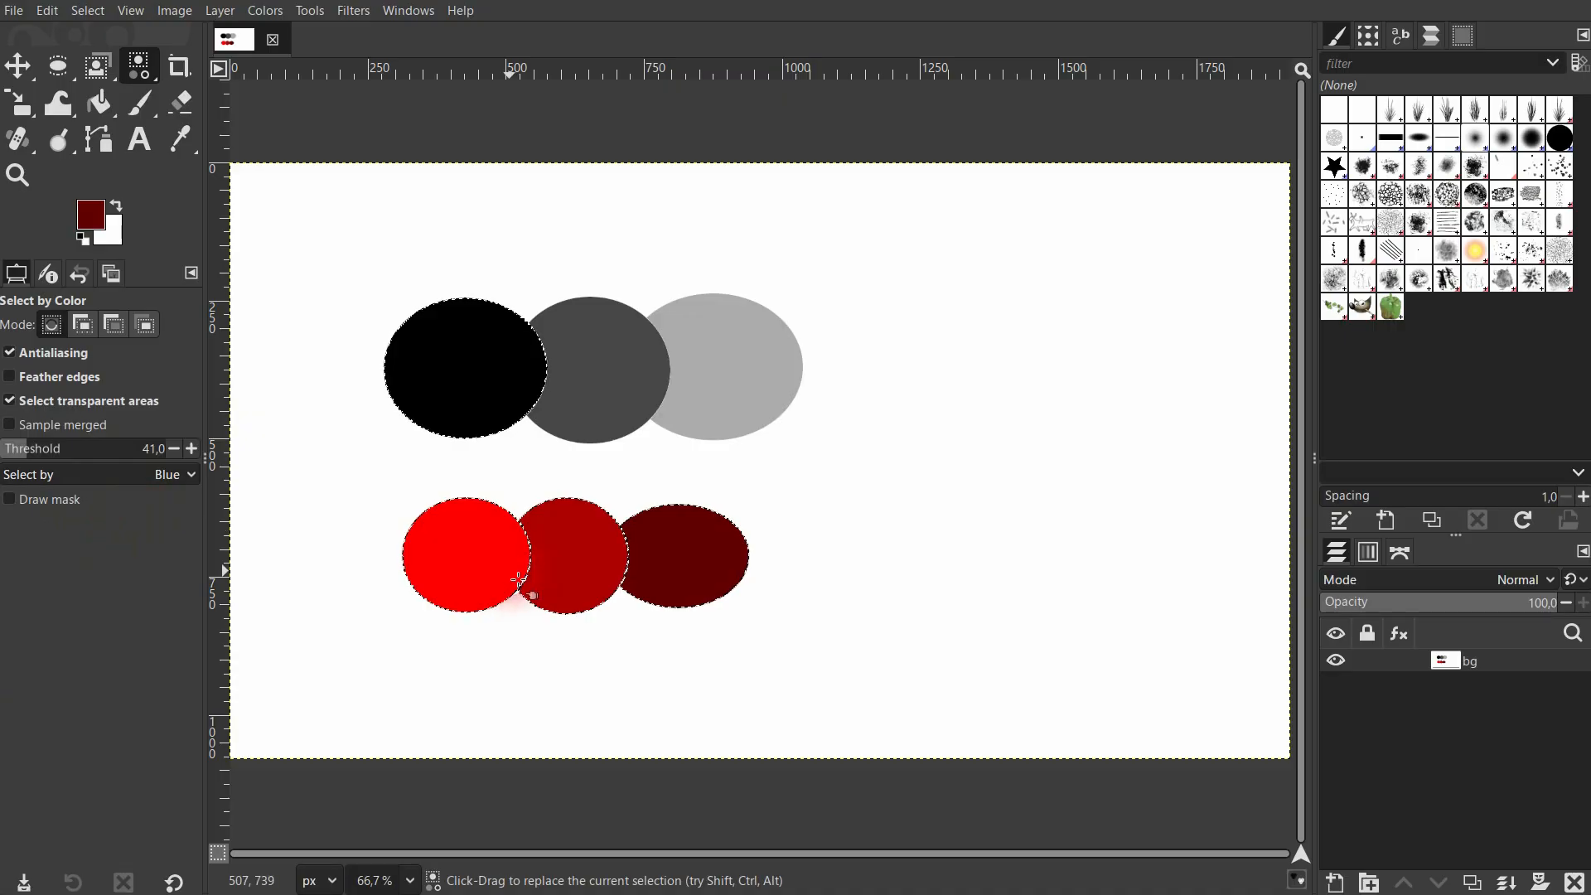
pyautogui.click(142, 480)
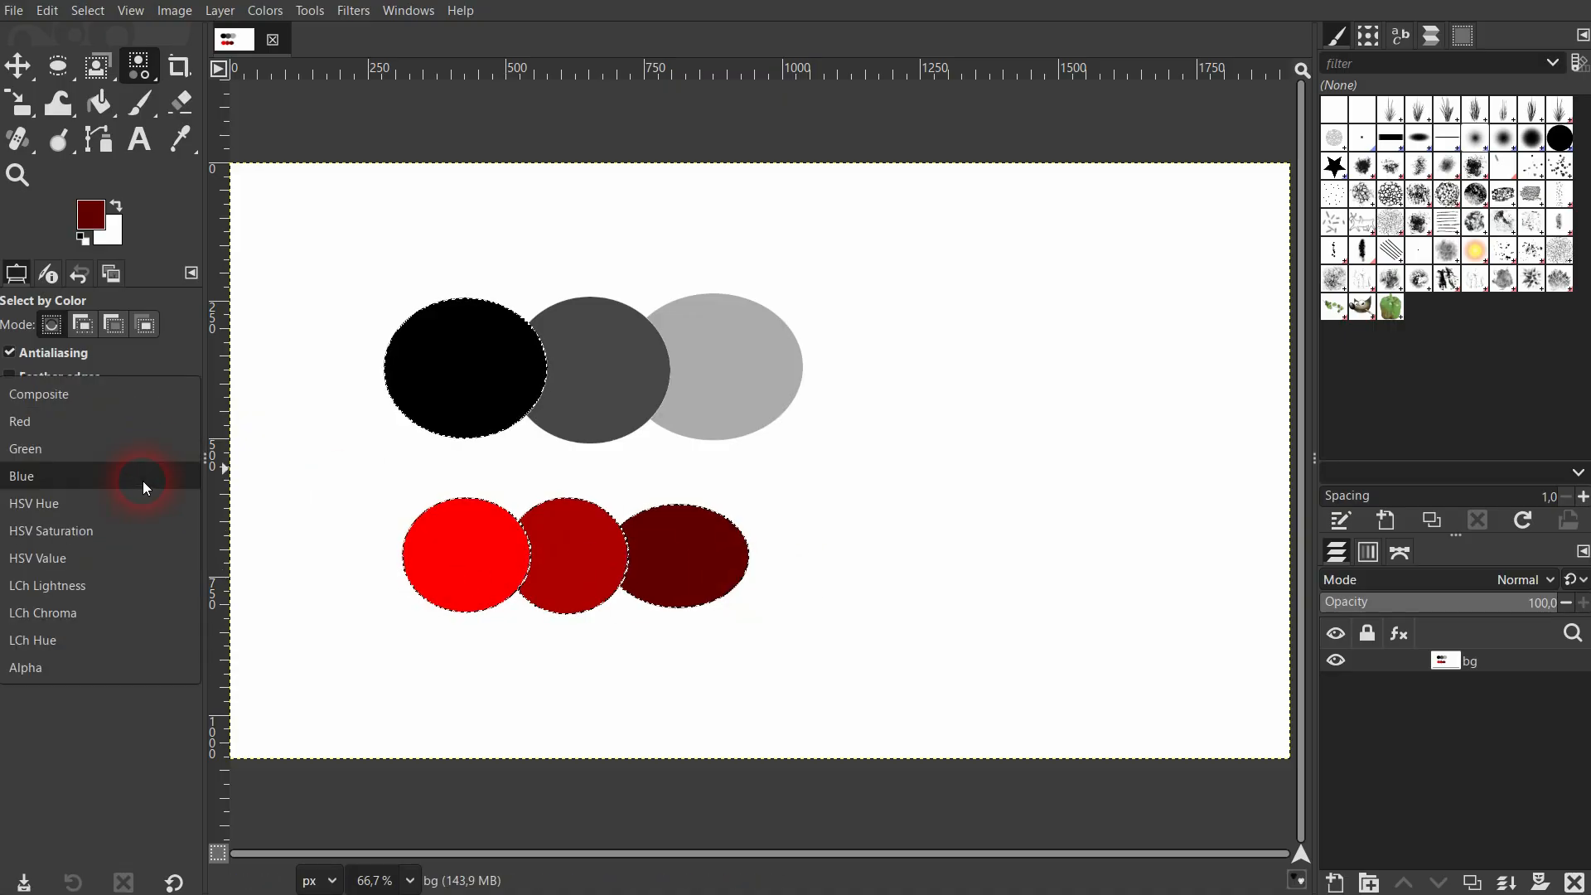
pyautogui.click(97, 419)
pyautogui.click(404, 574)
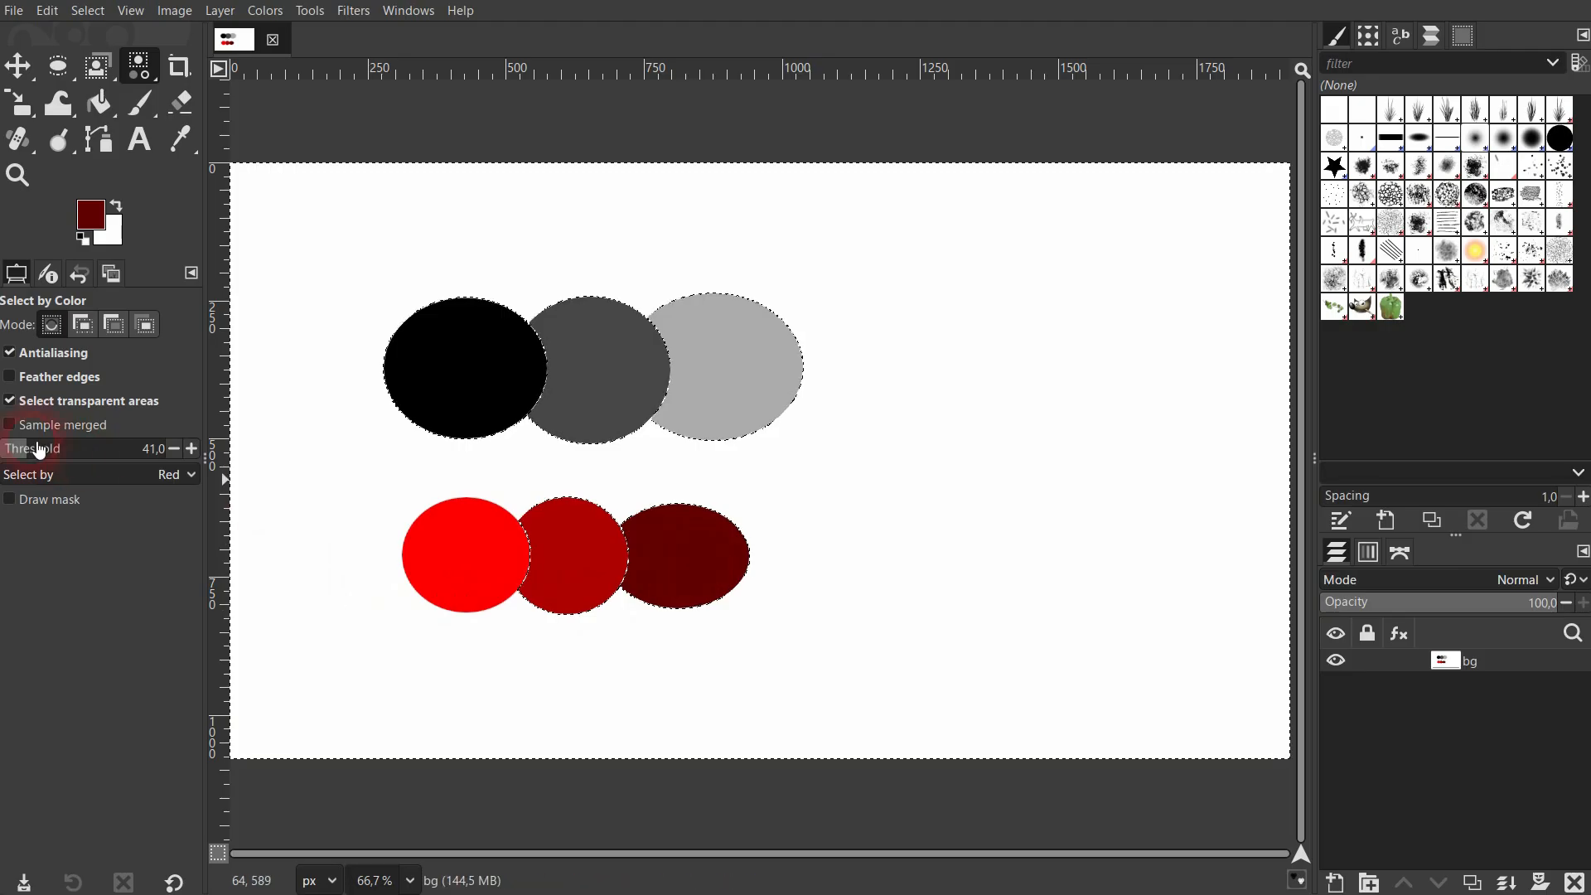
# Step: Lower the color selection threshold to 5.9 and sample the darkest red ellipse
pyautogui.moveTo(35, 445); pyautogui.dragTo(16, 448)
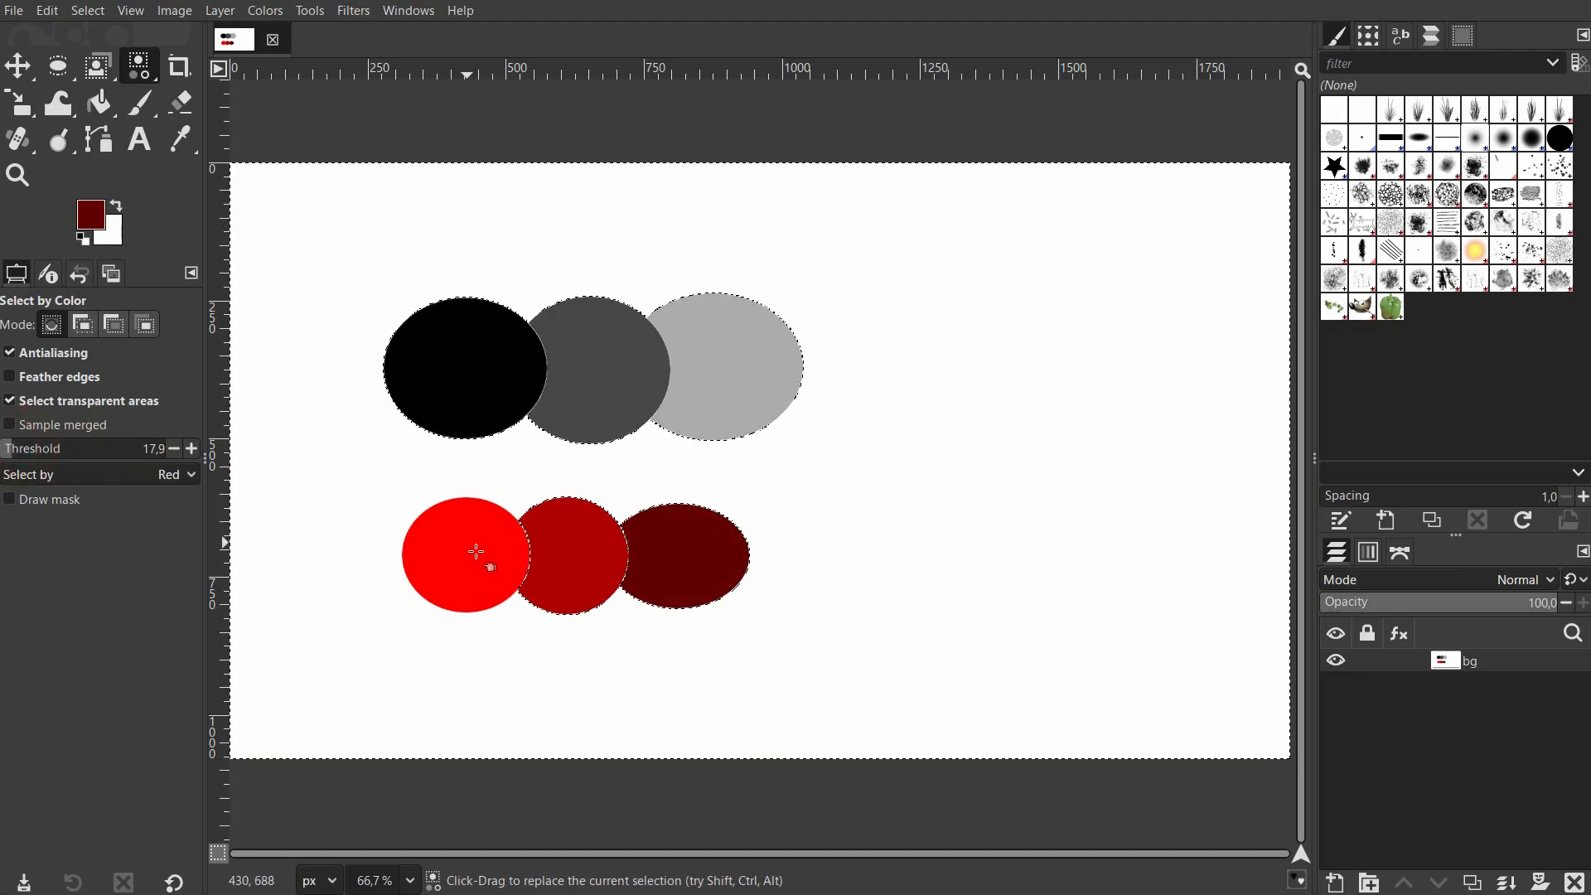
pyautogui.click(174, 448)
pyautogui.moveTo(680, 564); pyautogui.dragTo(695, 563)
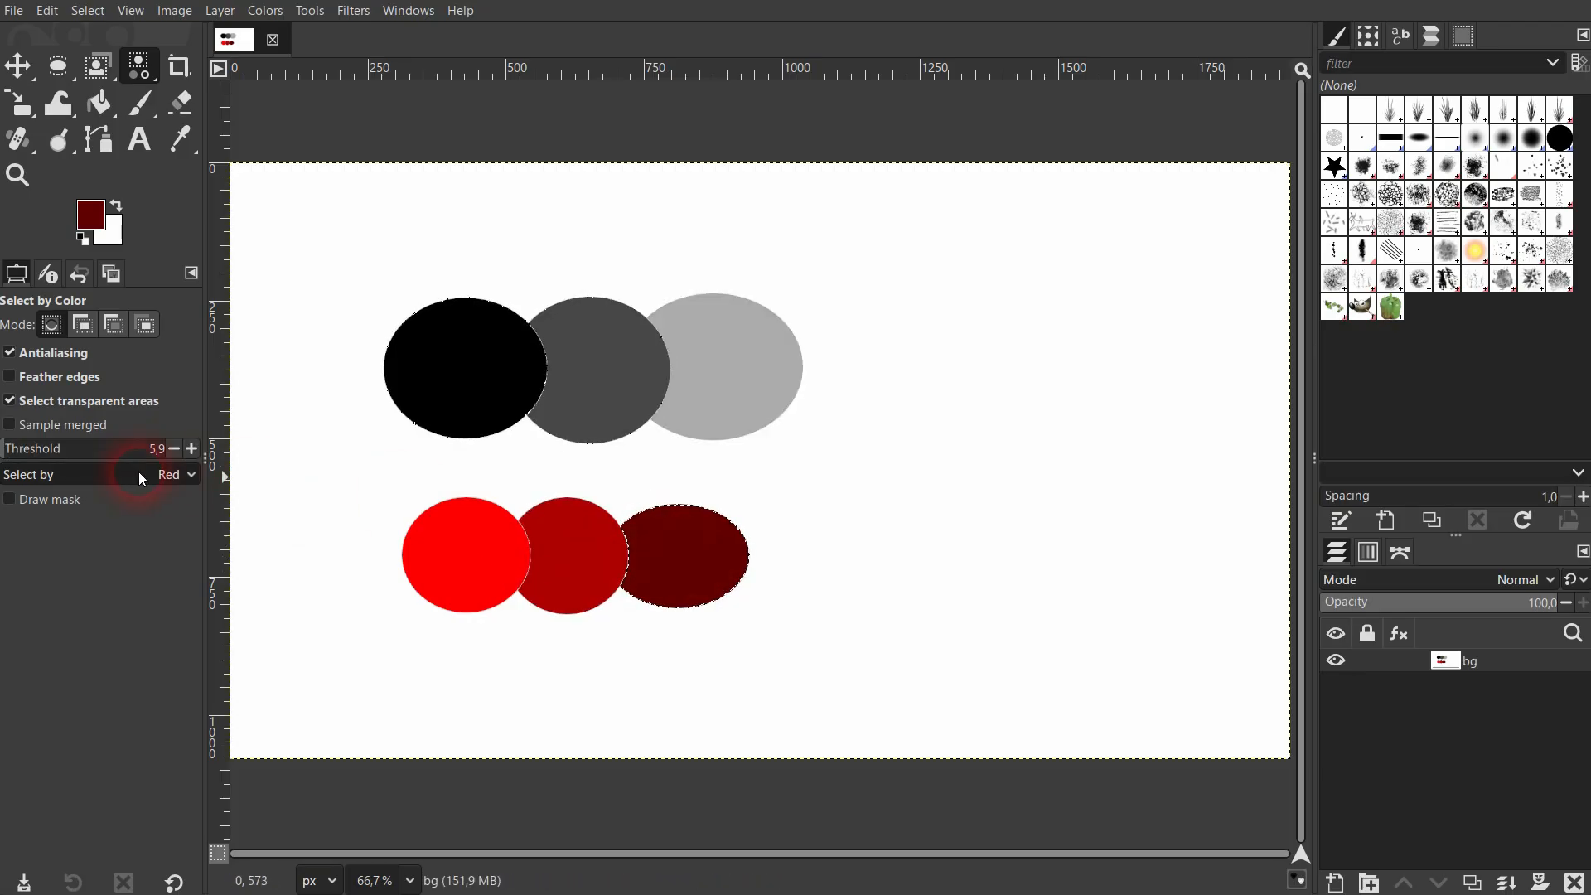
# Step: Set the color selection criterion to Green and sample the light grey, dark grey and black ellipses
pyautogui.click(189, 477)
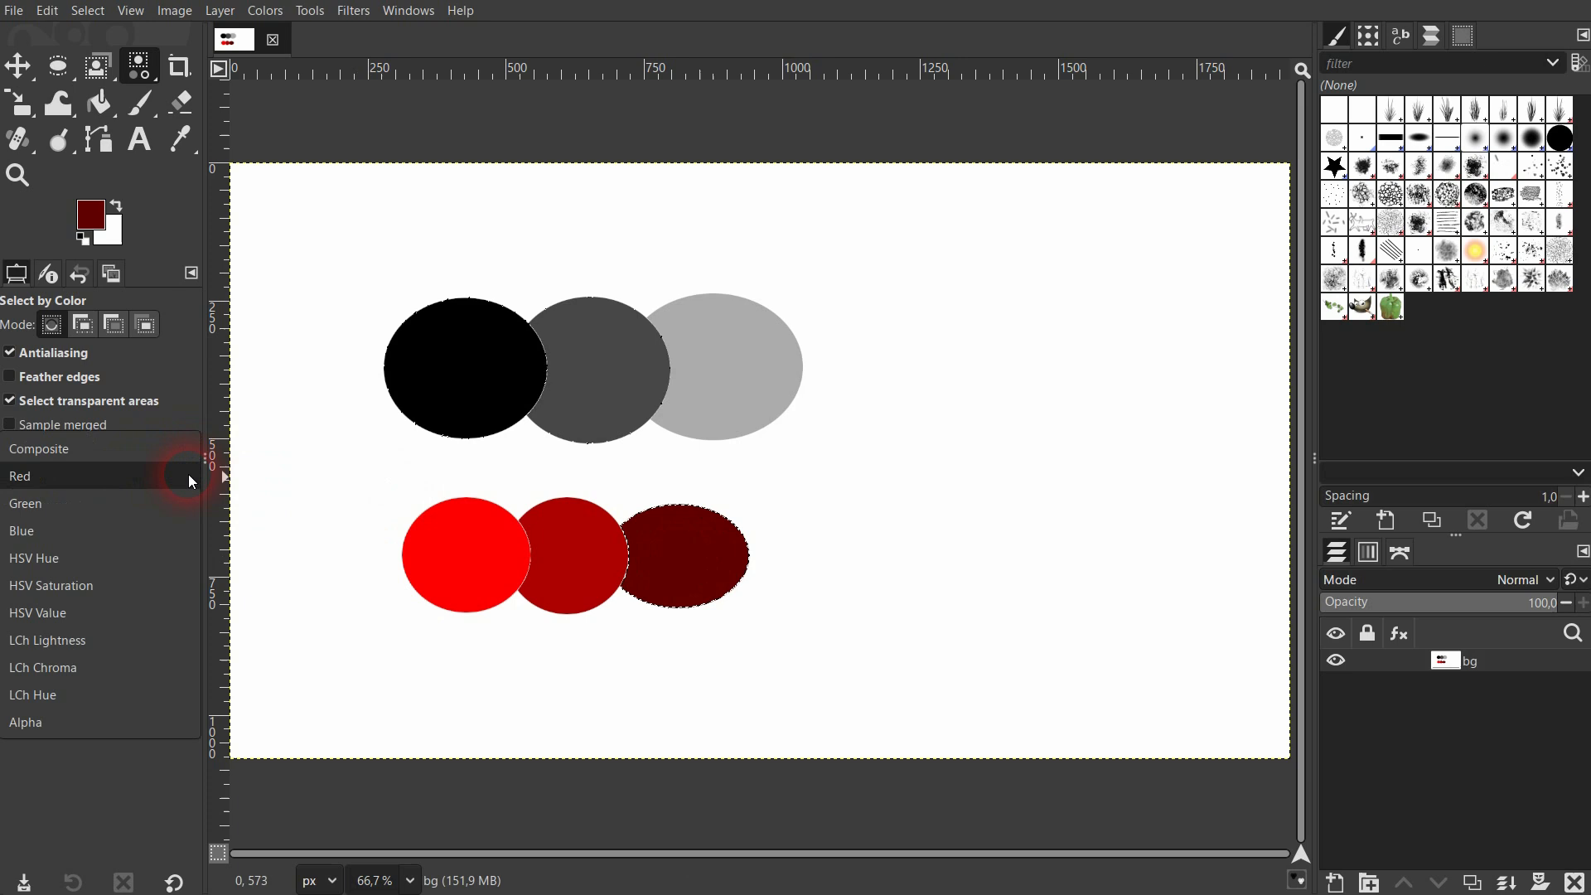
pyautogui.click(111, 503)
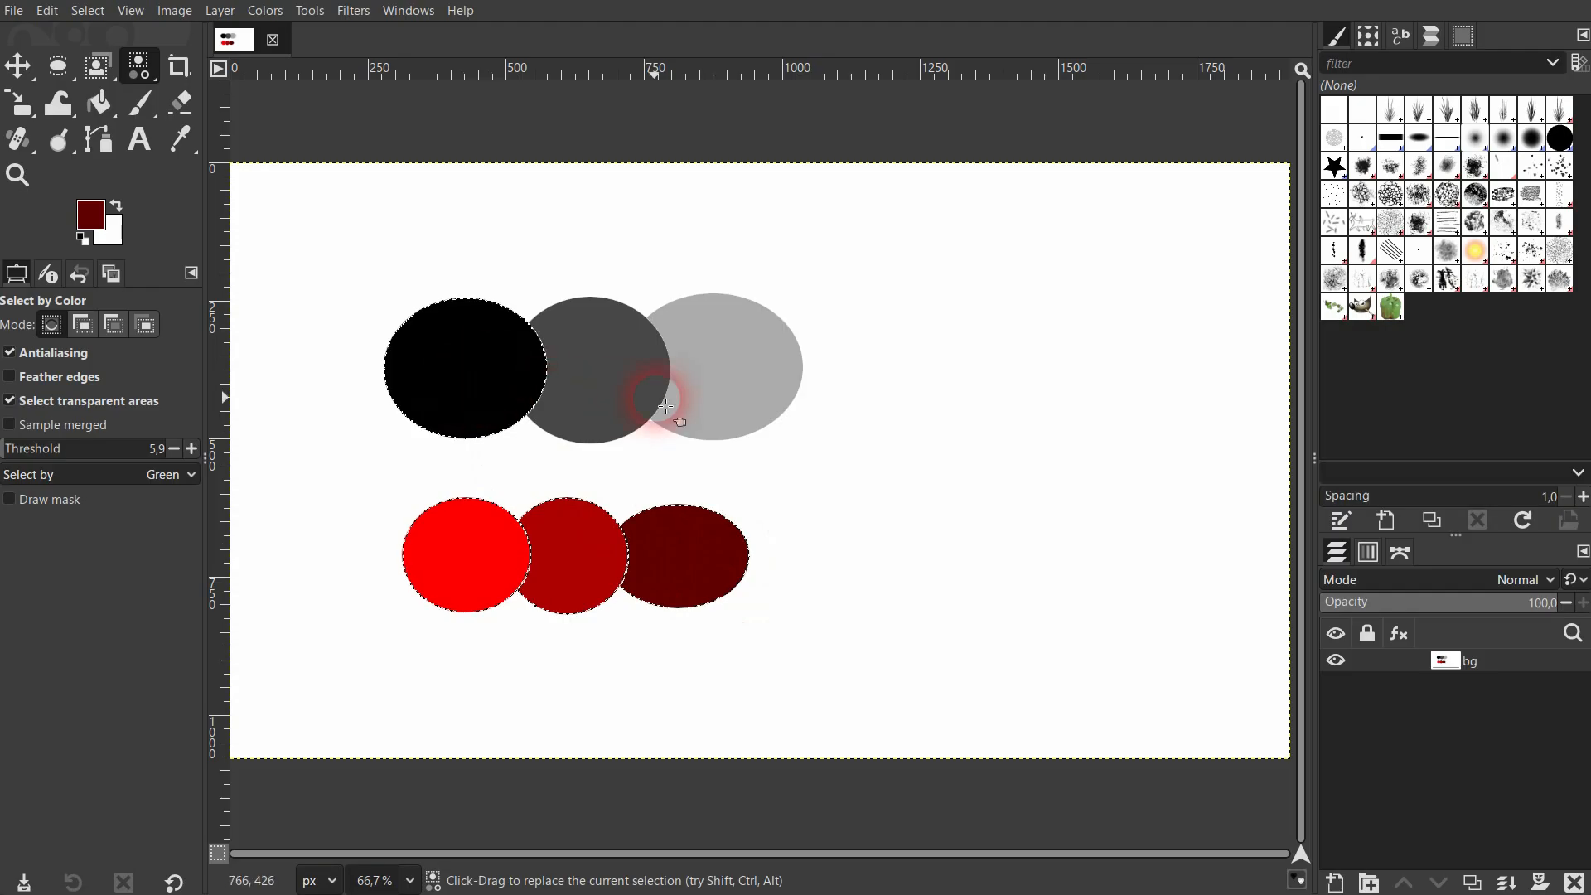
pyautogui.click(760, 379)
pyautogui.click(632, 369)
pyautogui.click(445, 401)
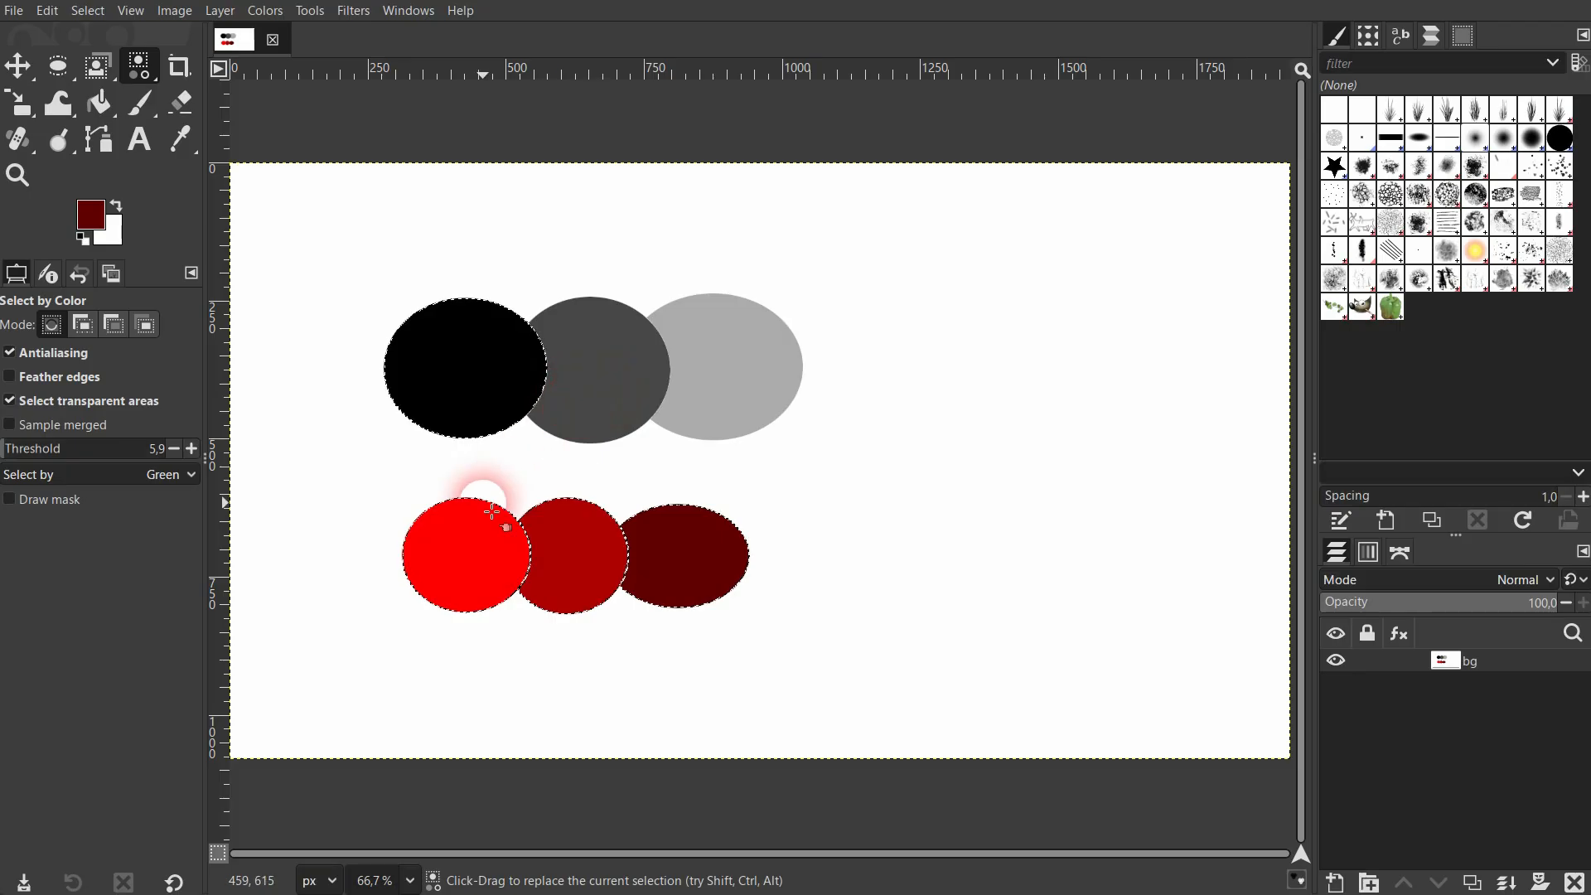
# Step: Open the choices for the color selection criterion
pyautogui.click(152, 474)
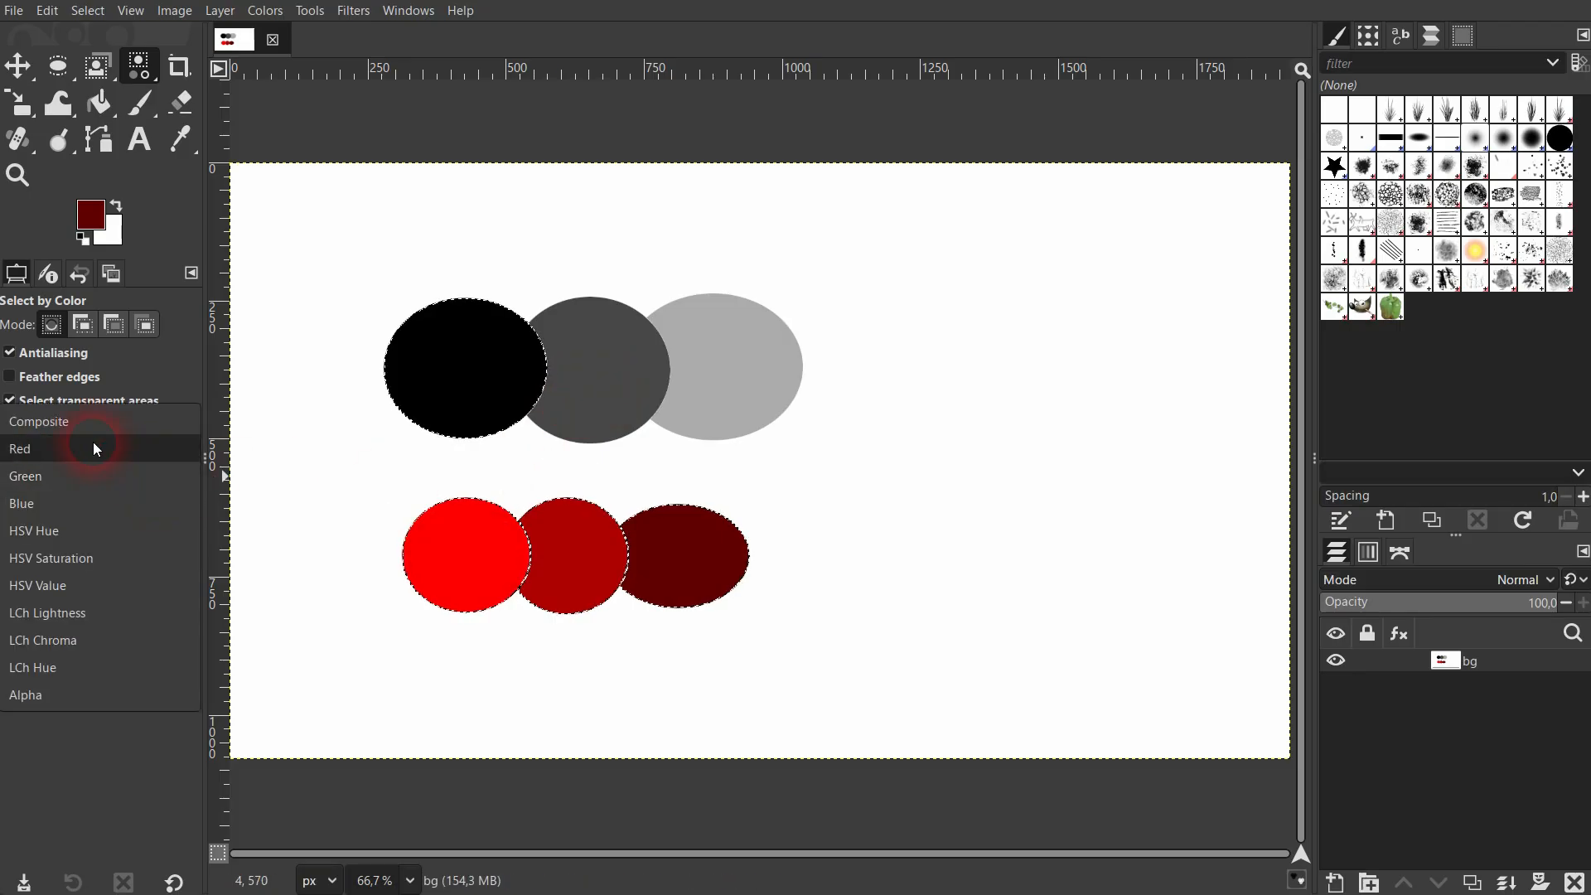